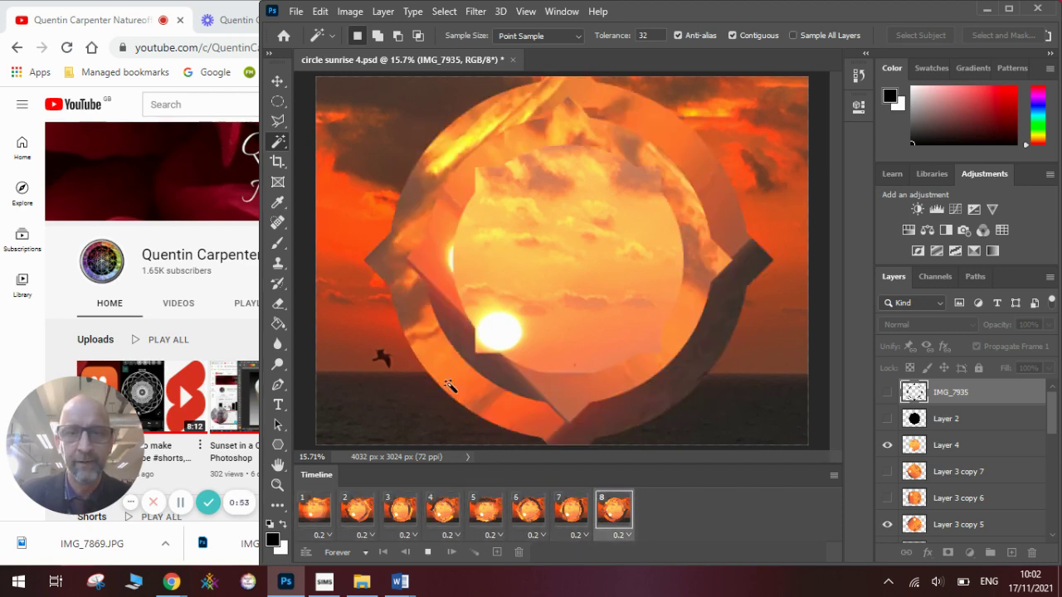
- Stop the animation playback and examine frames 1 to 8 of the circle sunrise animation one by one, returning to frame 1
key(space)
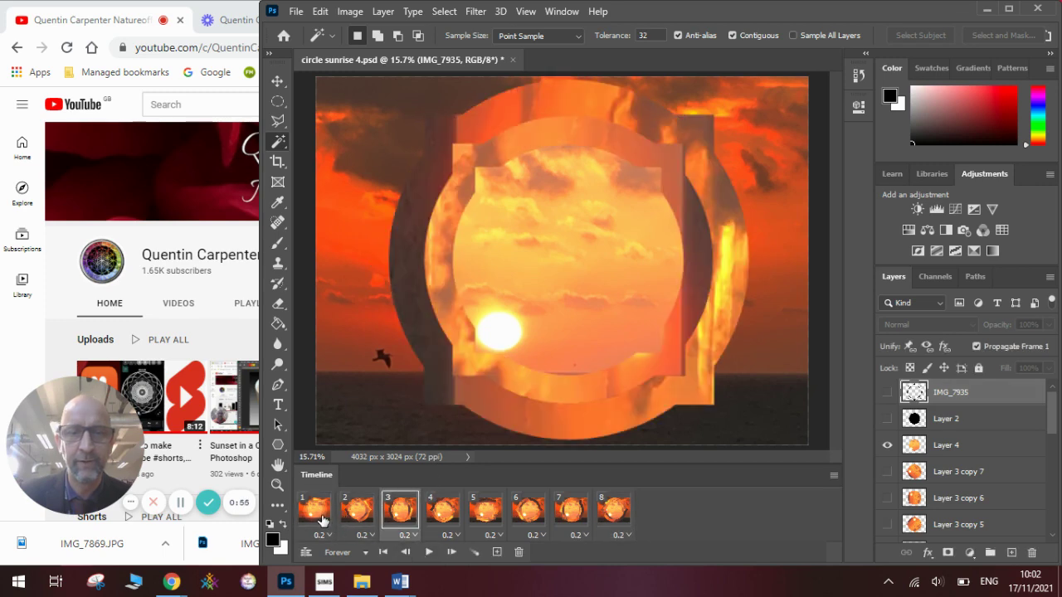
click(323, 519)
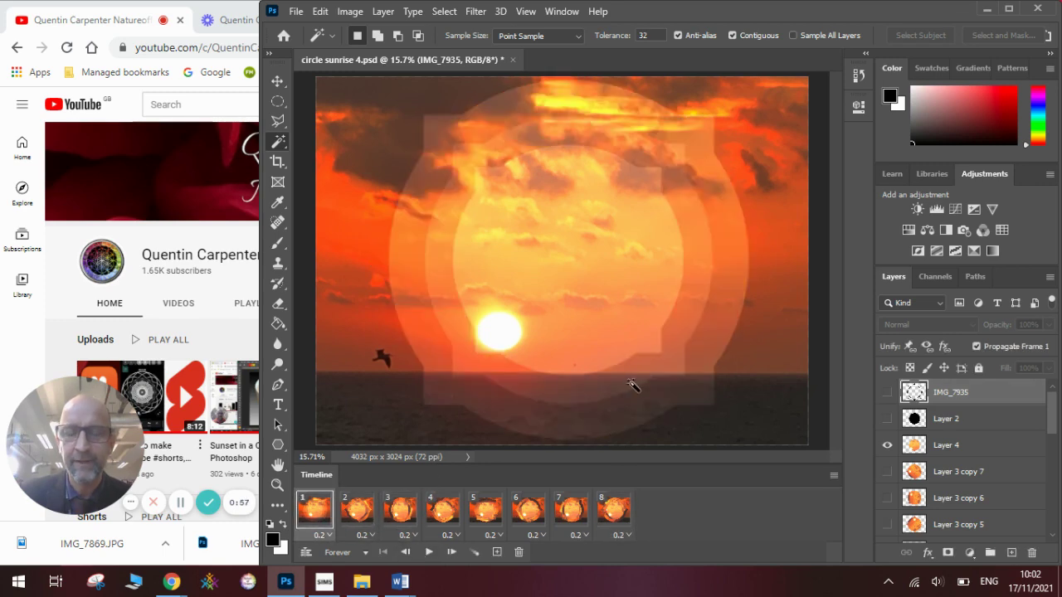
click(359, 514)
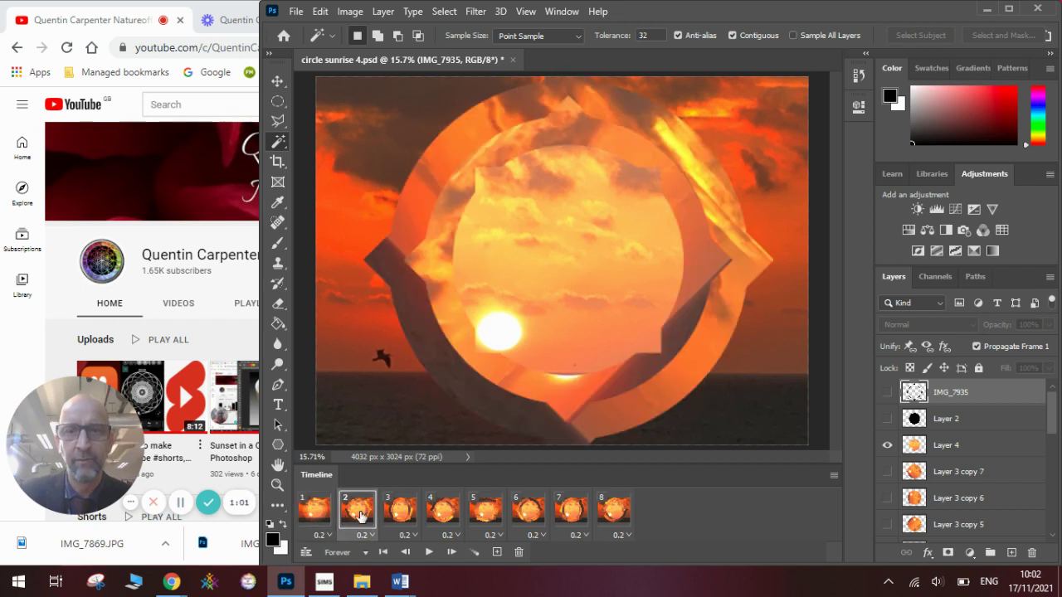
click(401, 516)
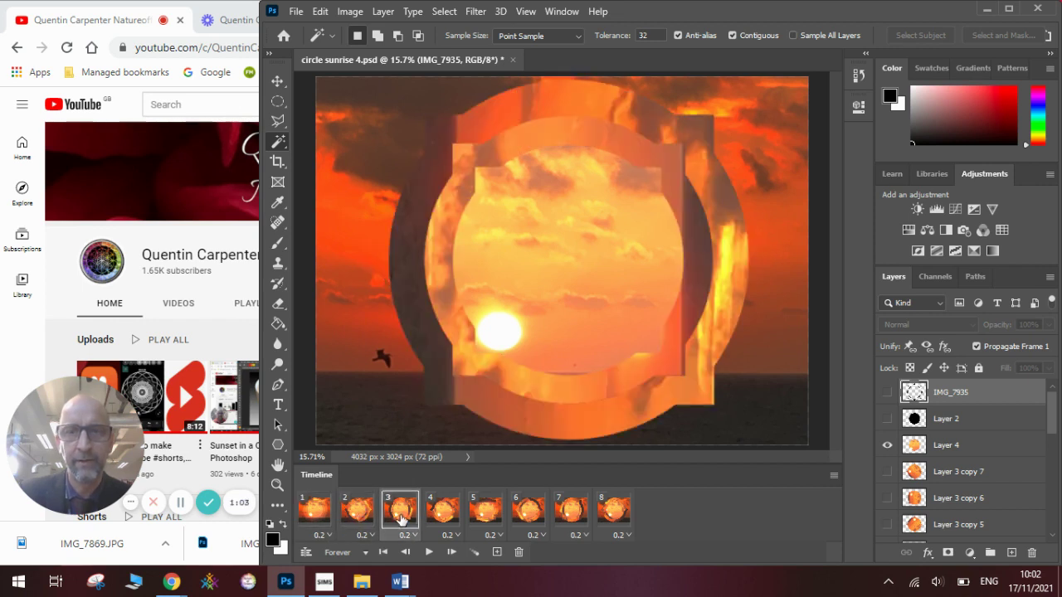
click(445, 518)
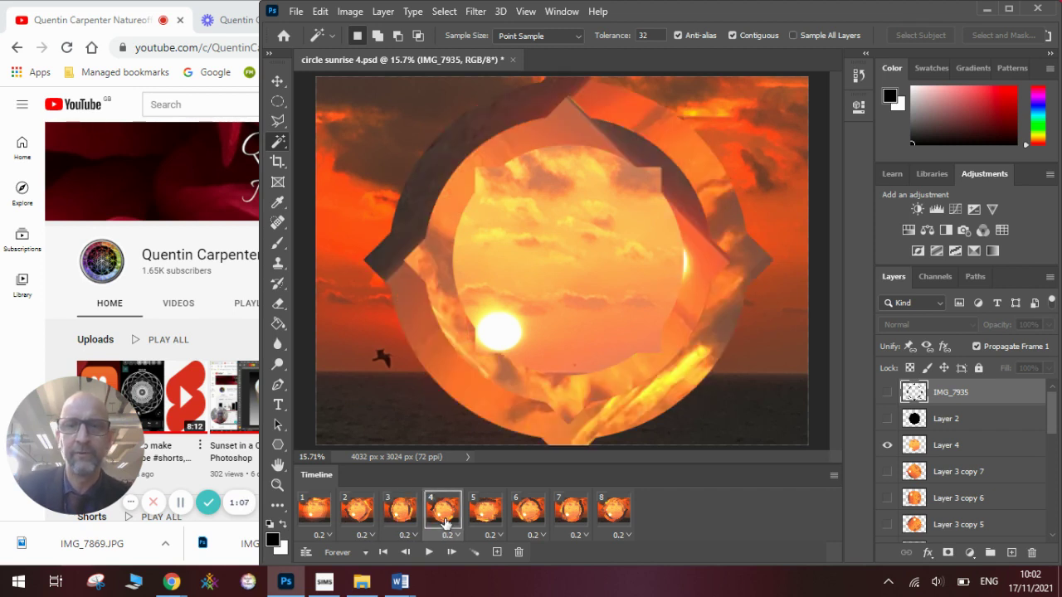
click(492, 525)
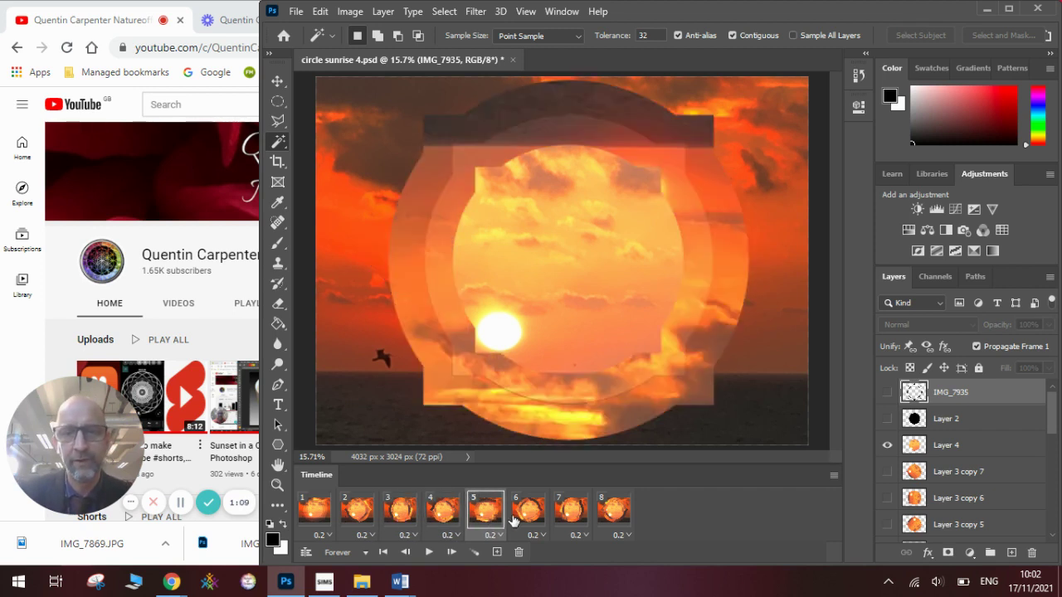
click(518, 520)
click(567, 521)
click(603, 521)
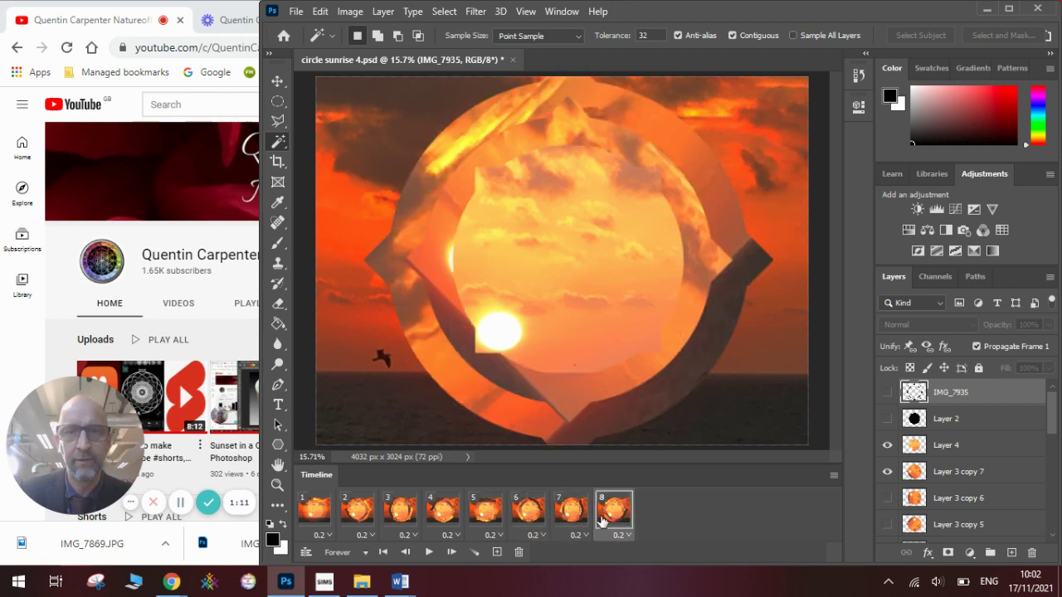
click(319, 523)
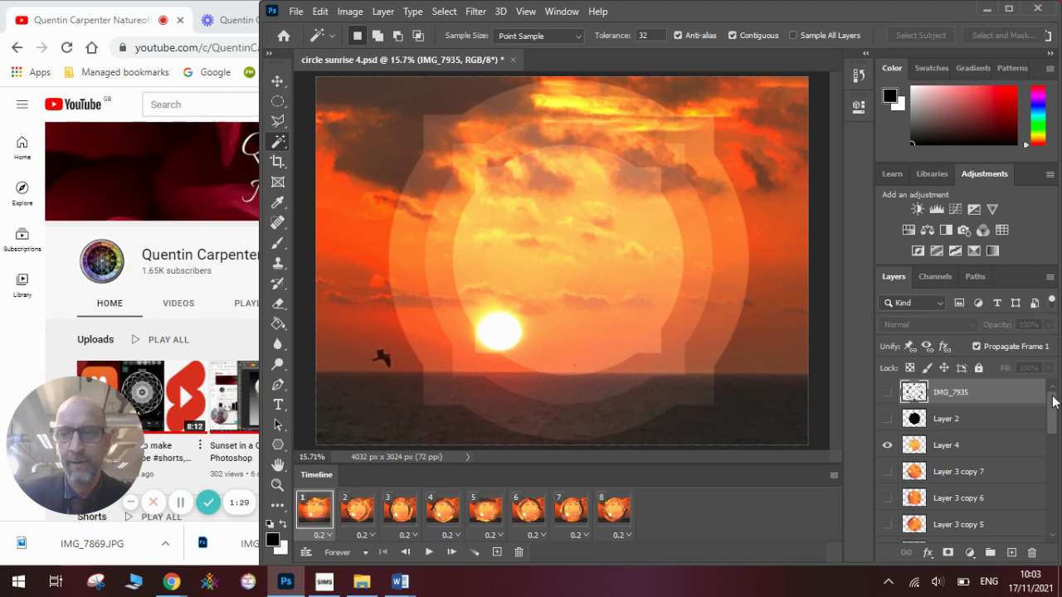
mouse_move(1055, 403)
mouse_down()
mouse_move(1056, 523)
mouse_move(1055, 402)
mouse_up()
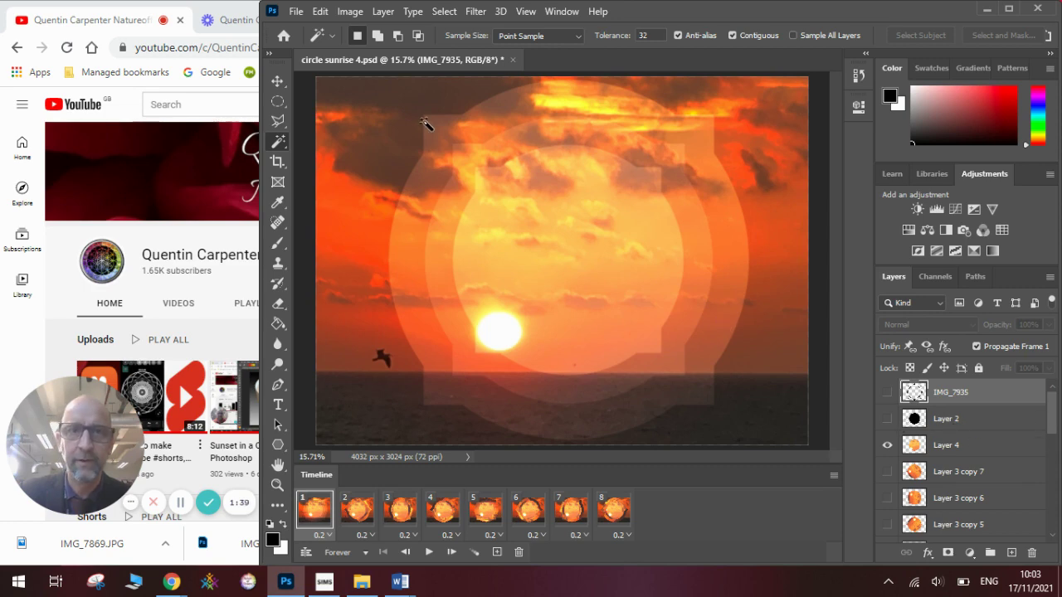
- Open the sunset photo IMG_7869 from the circle sunrise animation folder
click(296, 12)
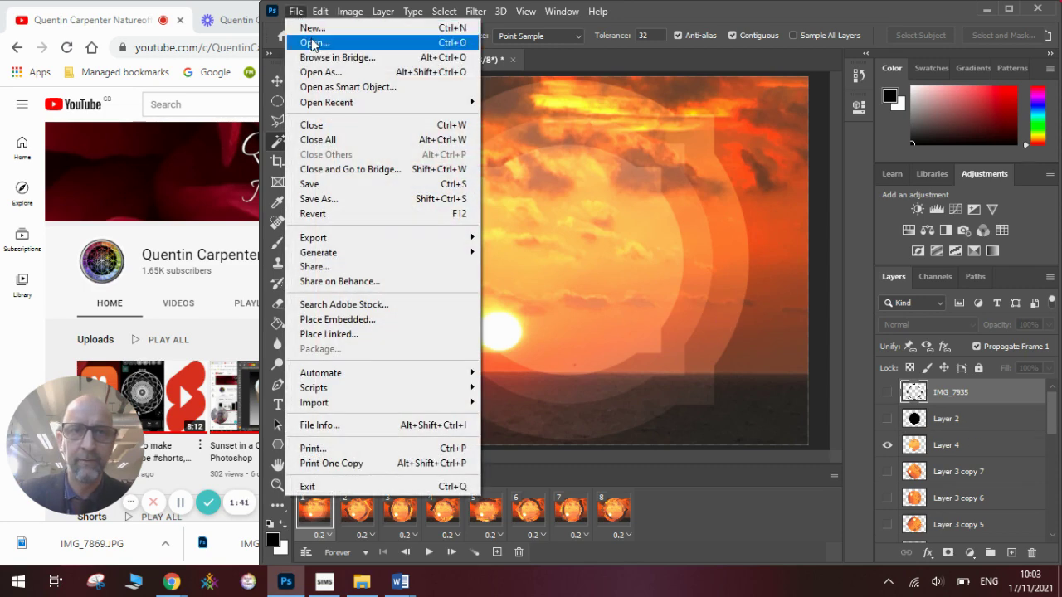
click(327, 43)
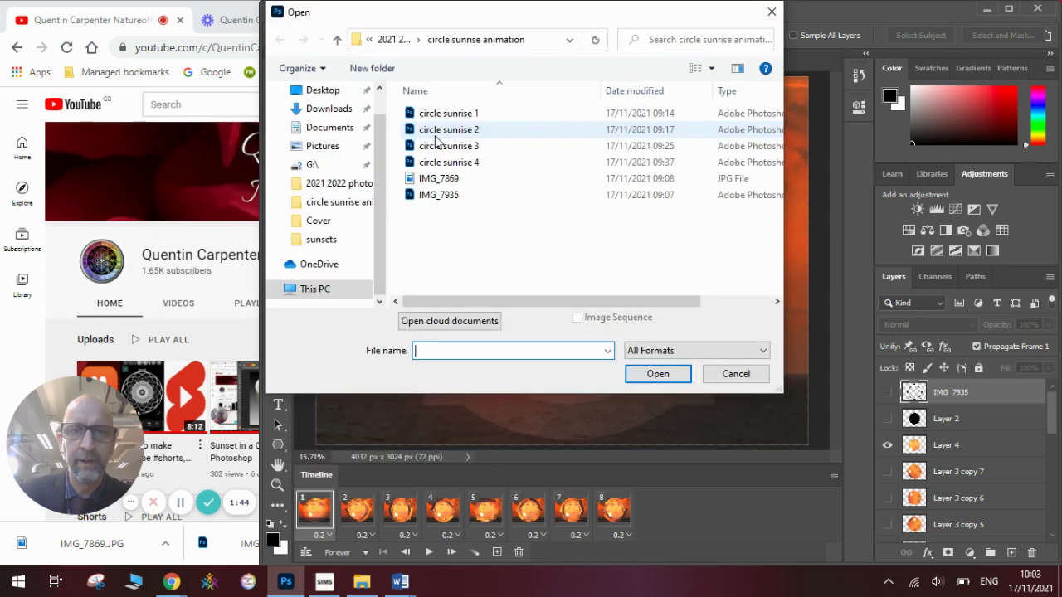
click(448, 183)
click(447, 182)
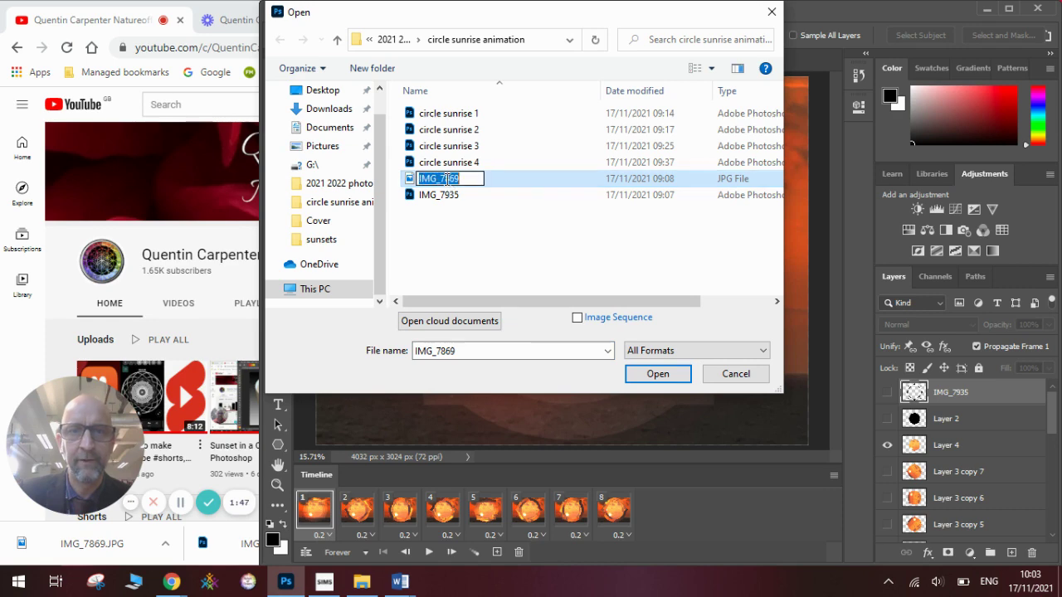
double_click(499, 179)
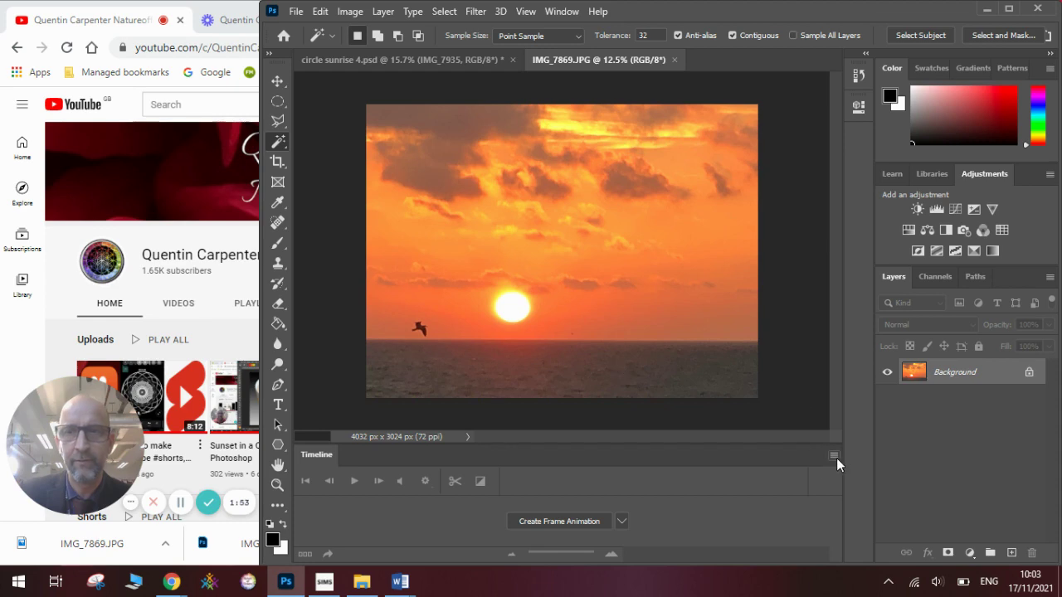
- Hide the Timeline and fit the sunset photo on screen
click(561, 11)
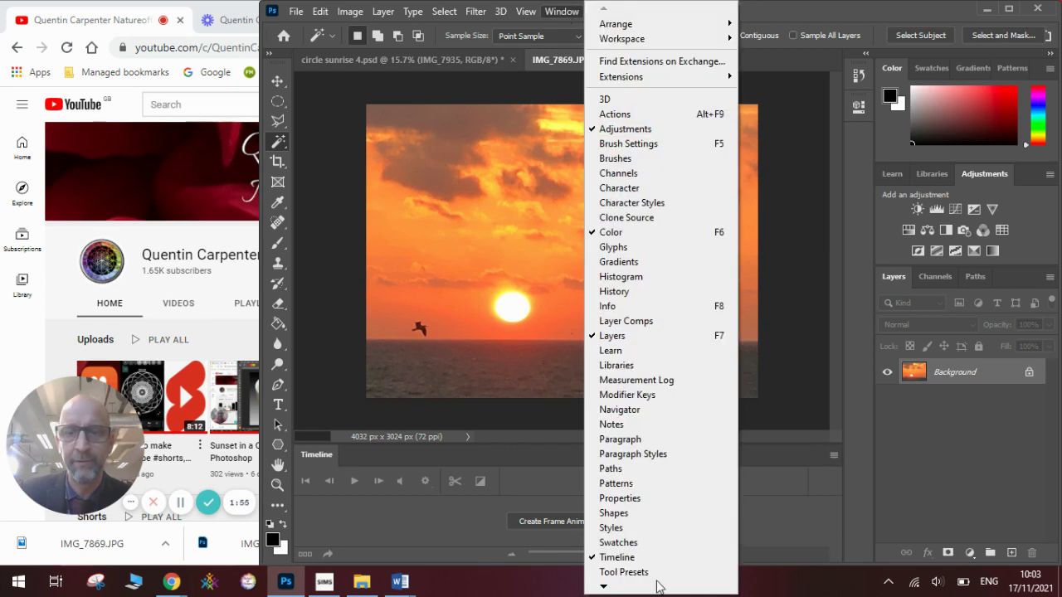
click(615, 560)
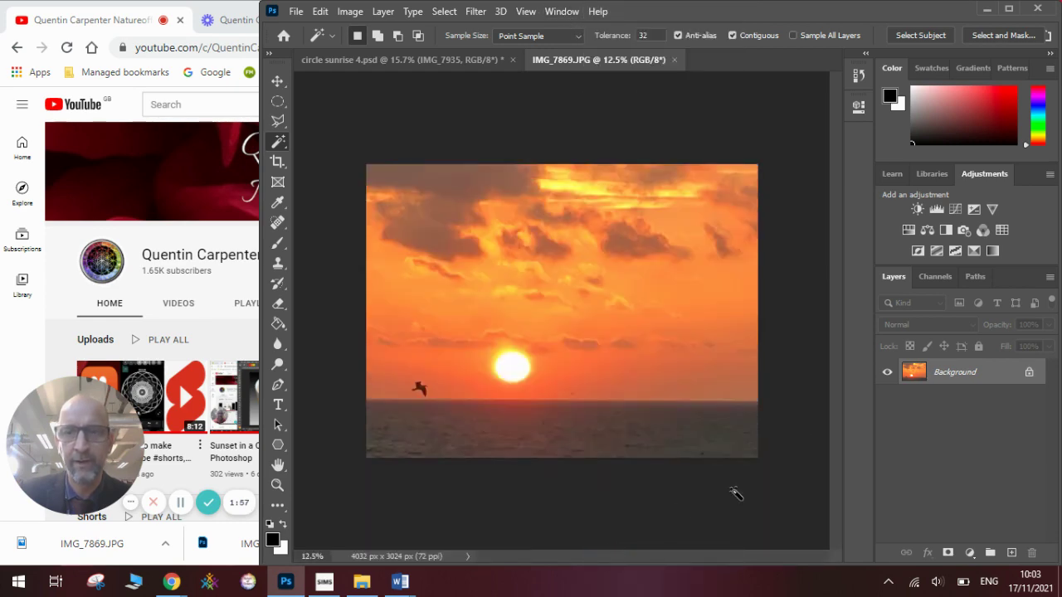
click(525, 11)
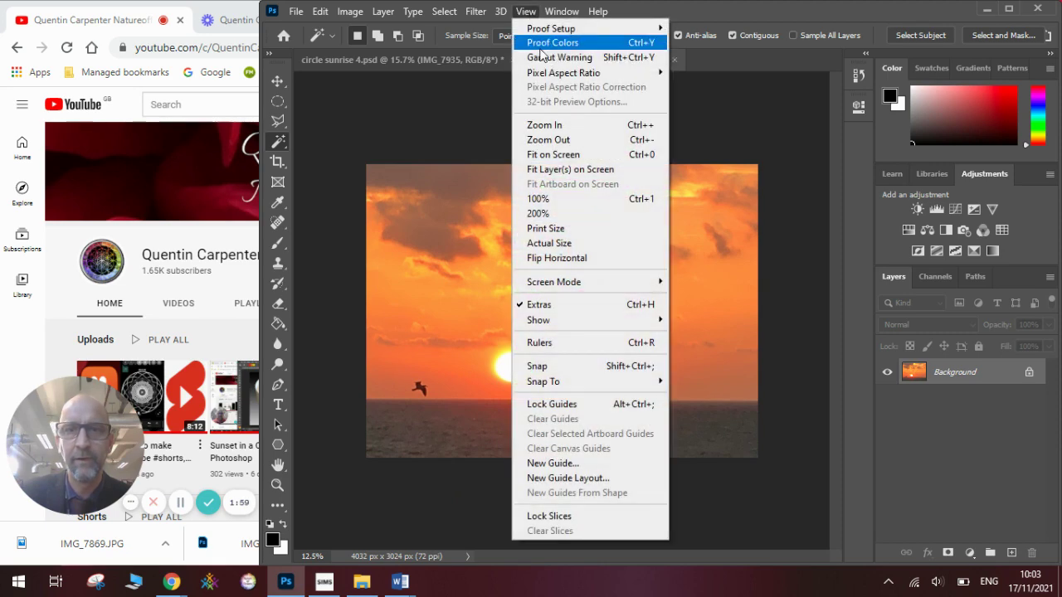
click(570, 156)
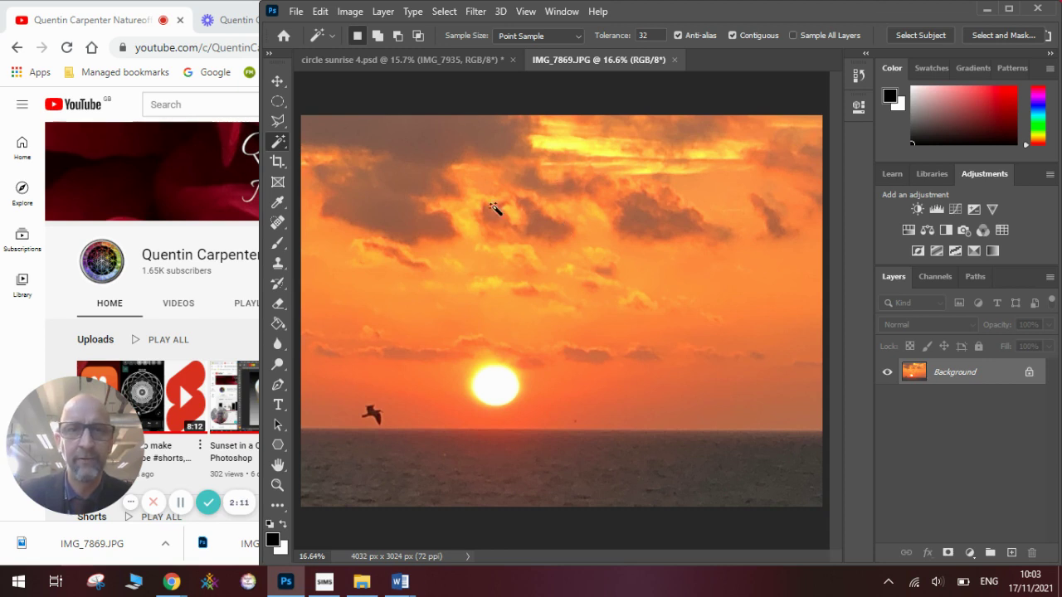
click(278, 448)
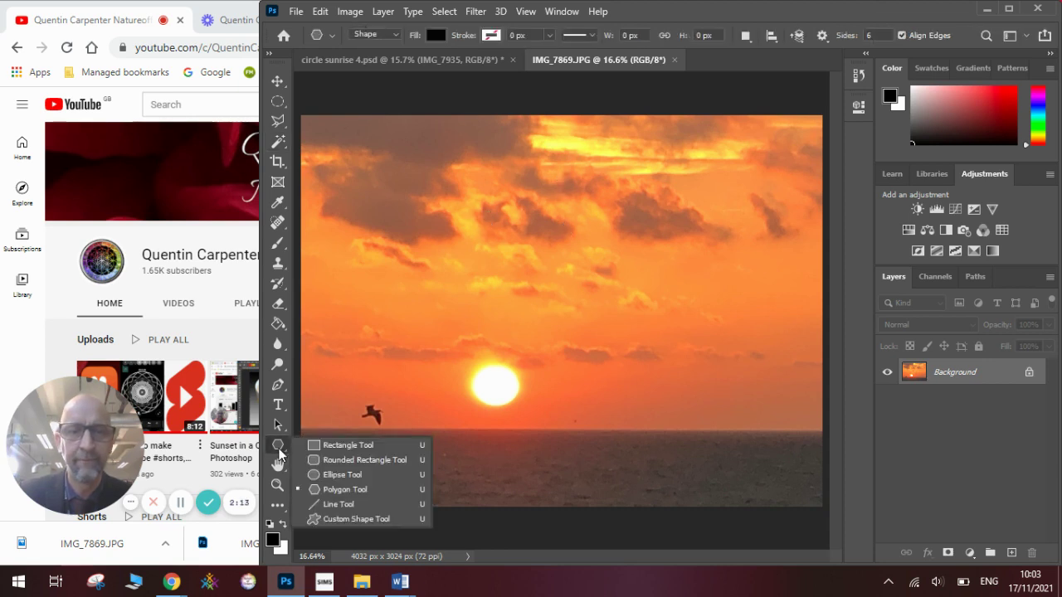
click(277, 447)
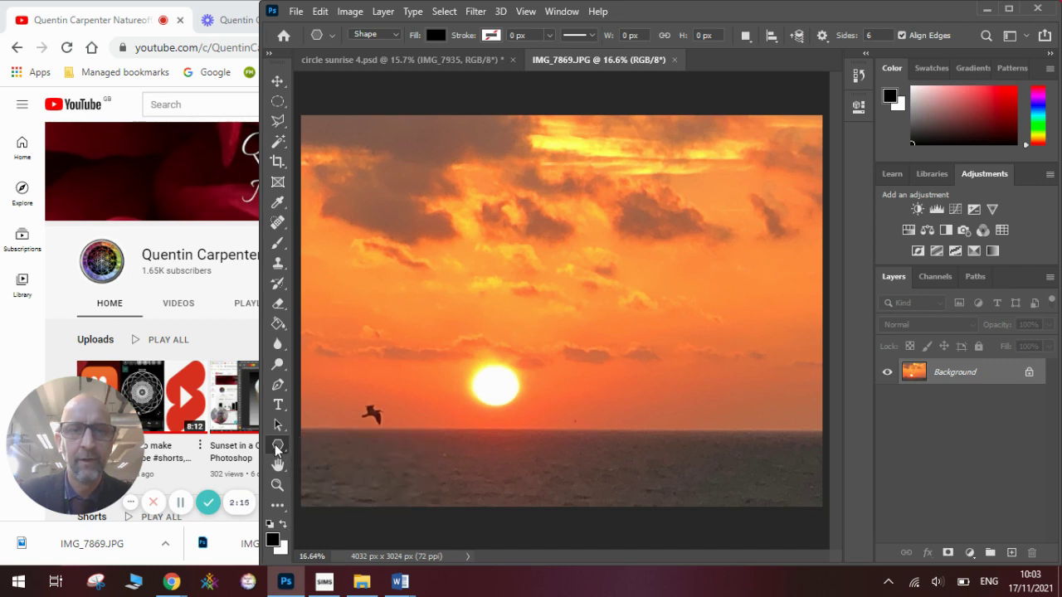
- Place the IMG_7935 line pattern as an embedded layer over the sunset photo at its default size
click(298, 14)
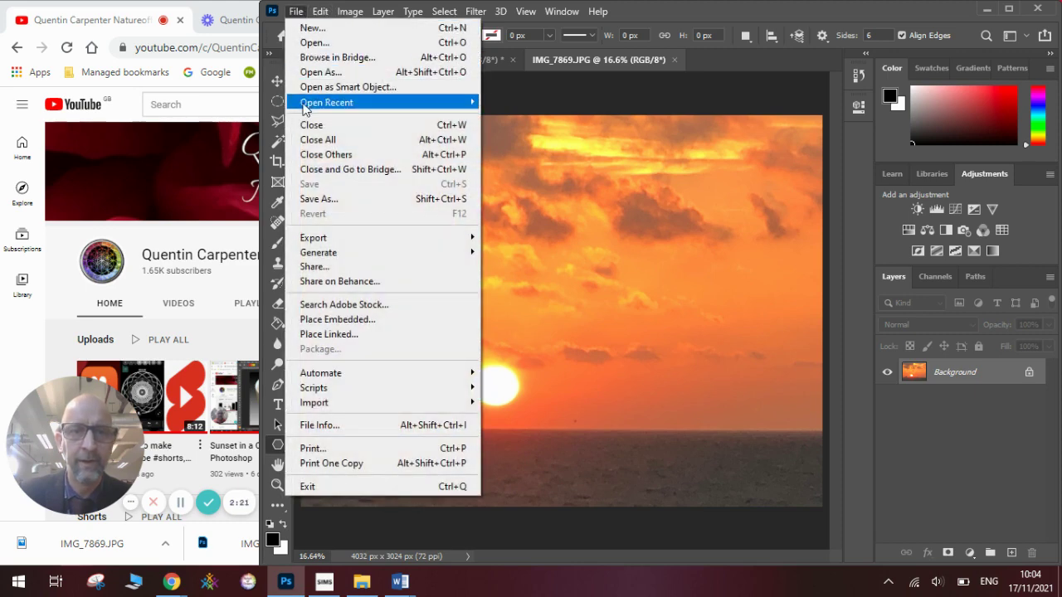
click(331, 319)
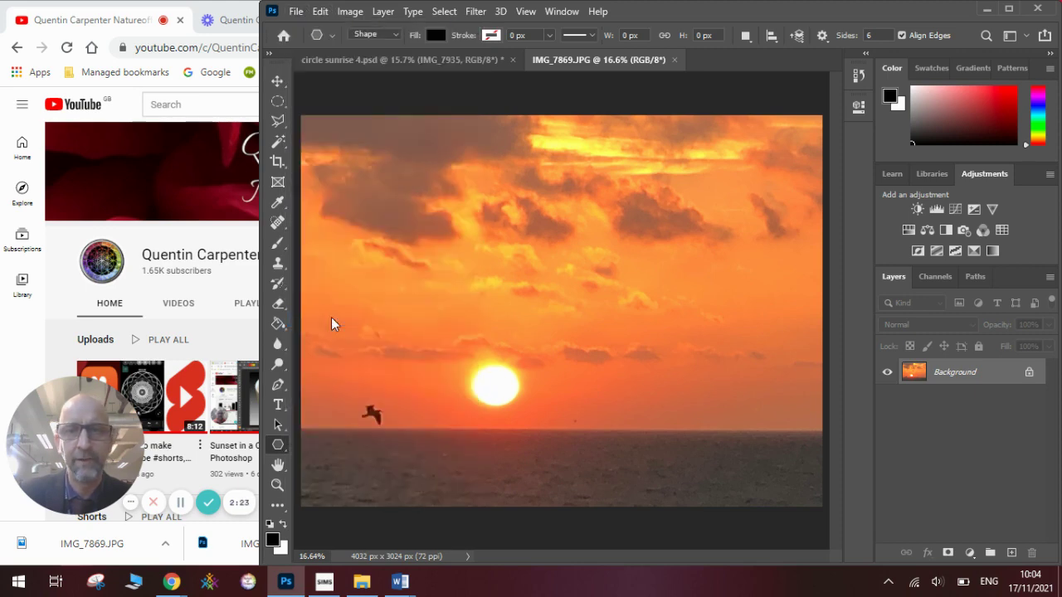
click(440, 196)
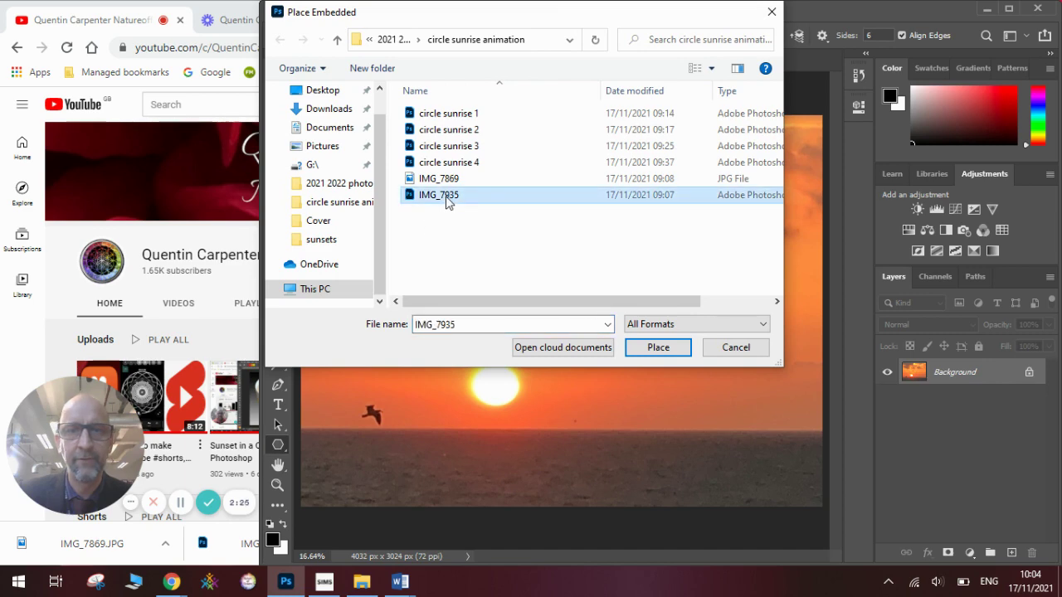
click(658, 347)
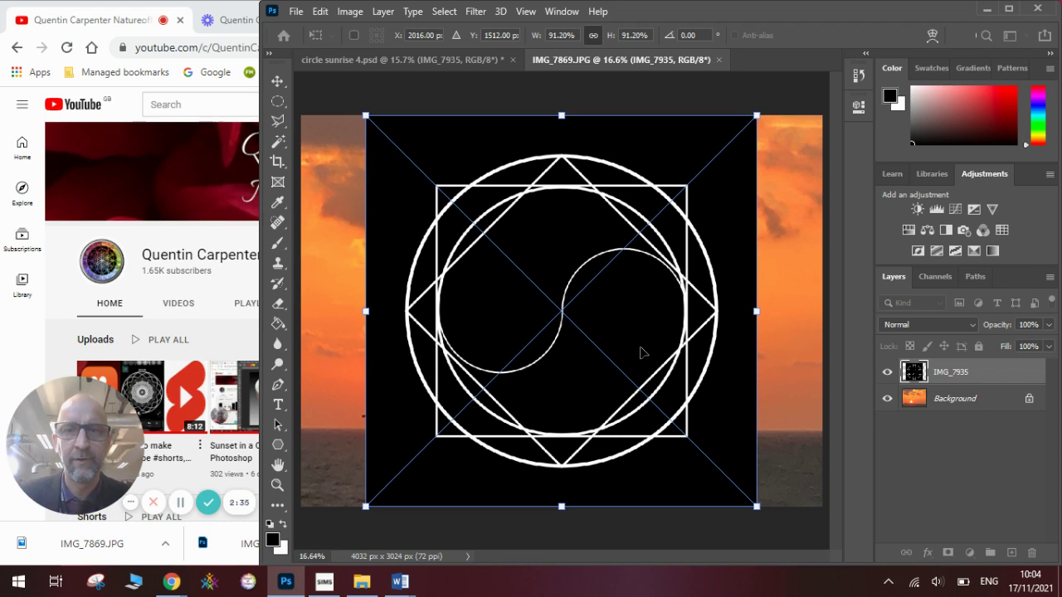
key(Return)
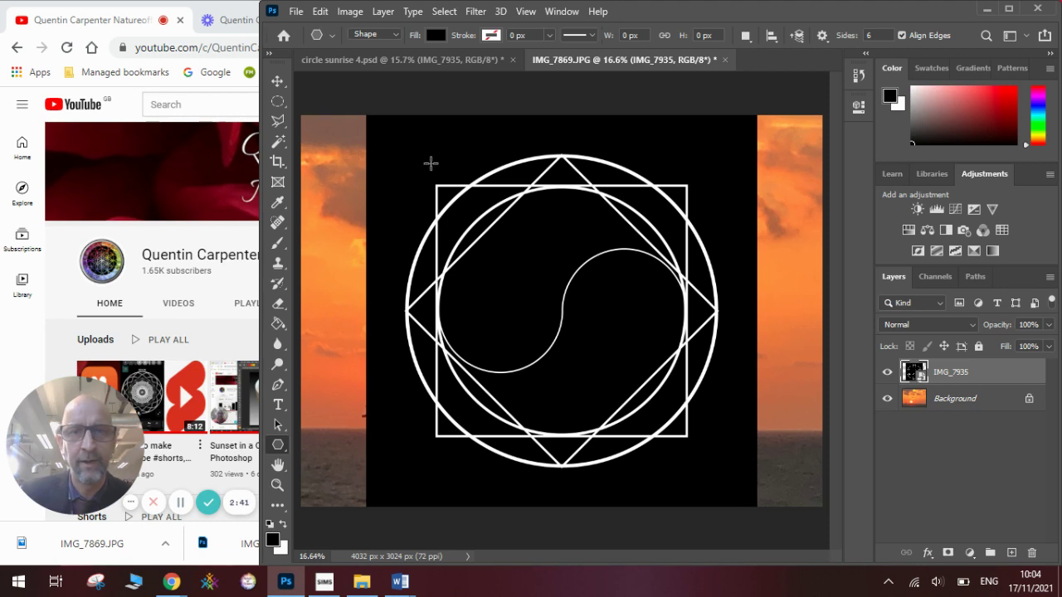
- Select the black area outside the geometric pattern with the Magic Wand and invert the selection
click(279, 146)
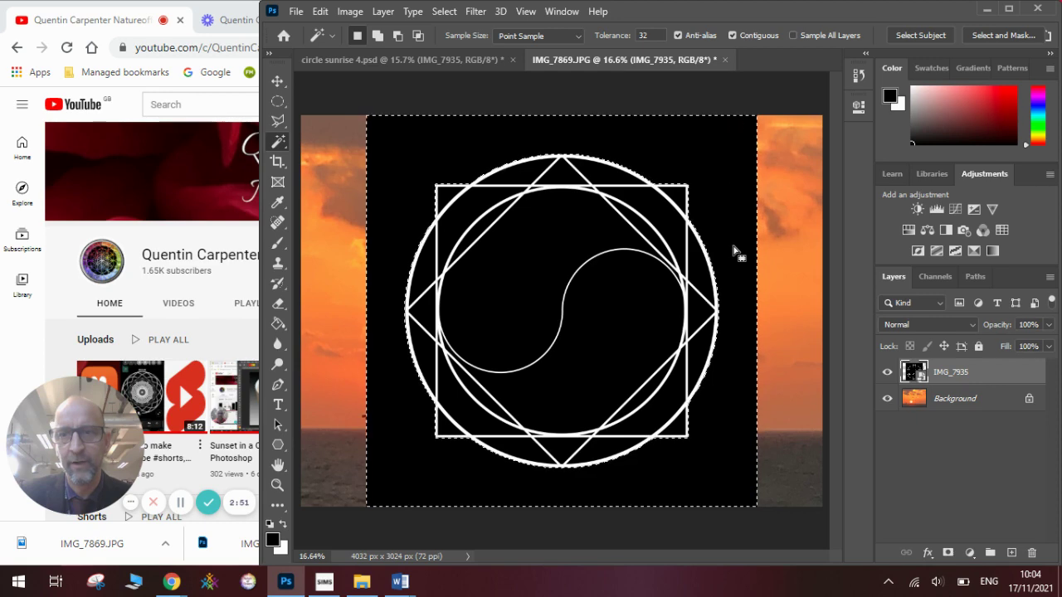
click(445, 11)
click(490, 70)
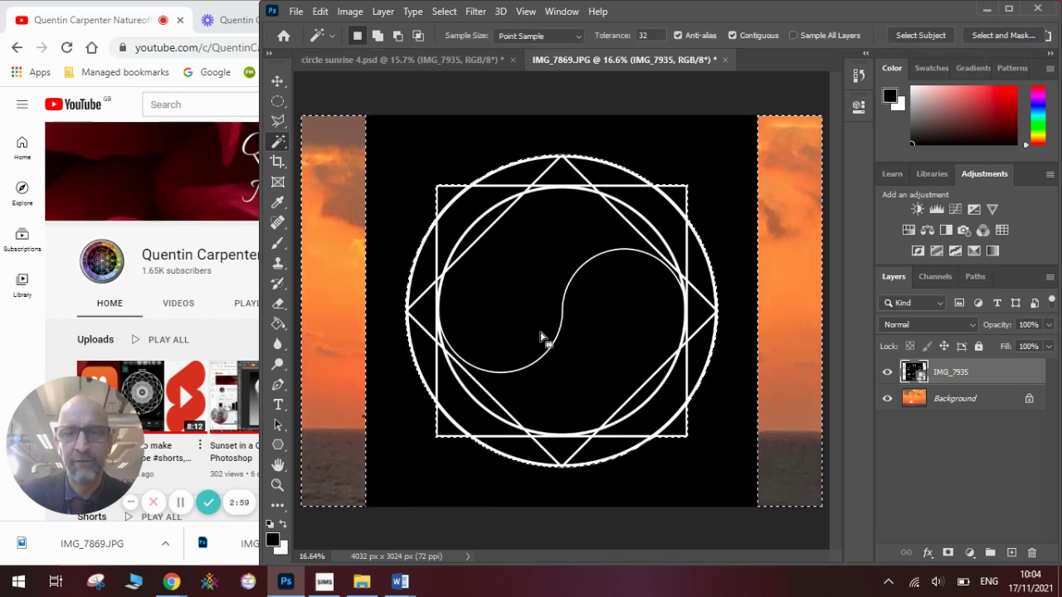
- Hide the IMG_7935 layer, fill the selection with black on a new layer using the Paint Bucket, and deselect
click(890, 375)
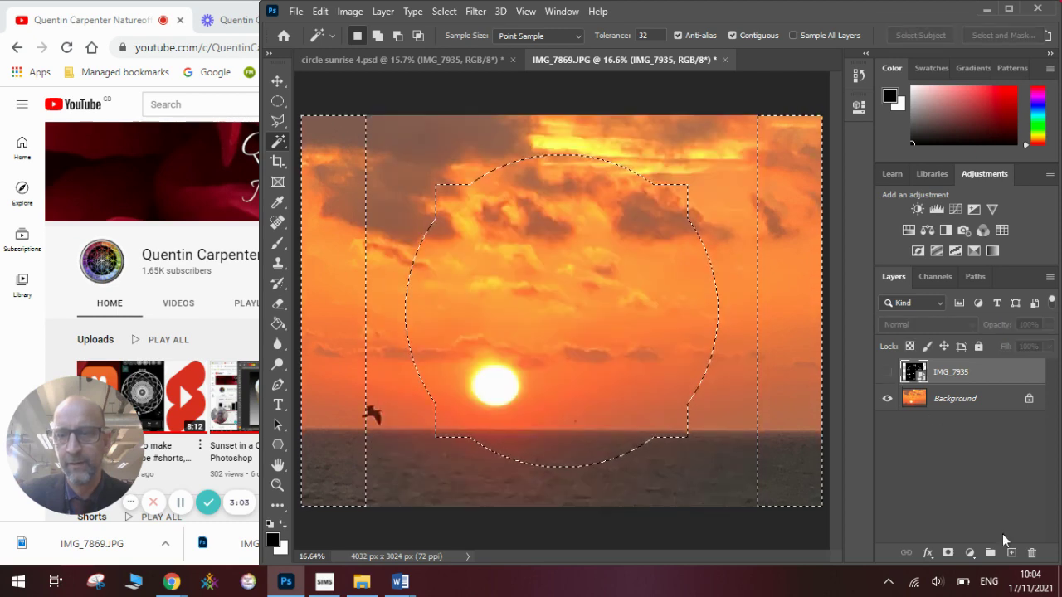
click(1013, 554)
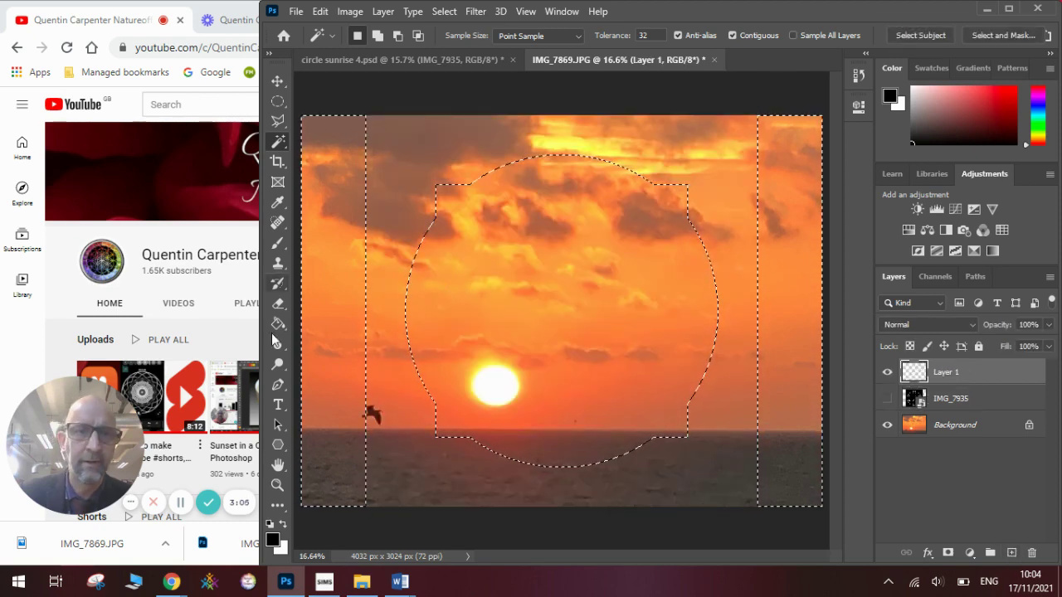
click(282, 324)
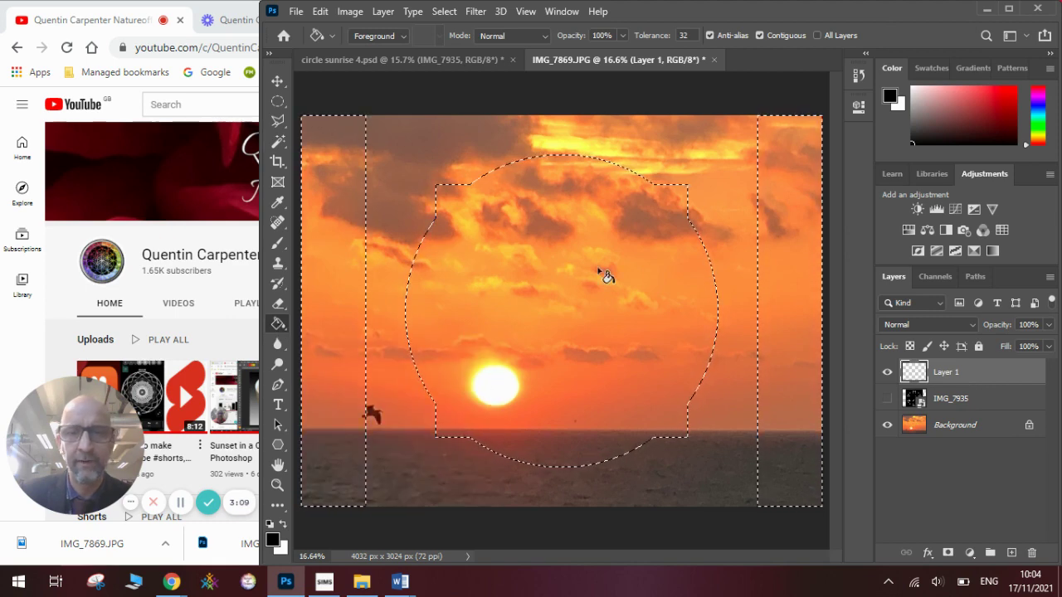
click(535, 287)
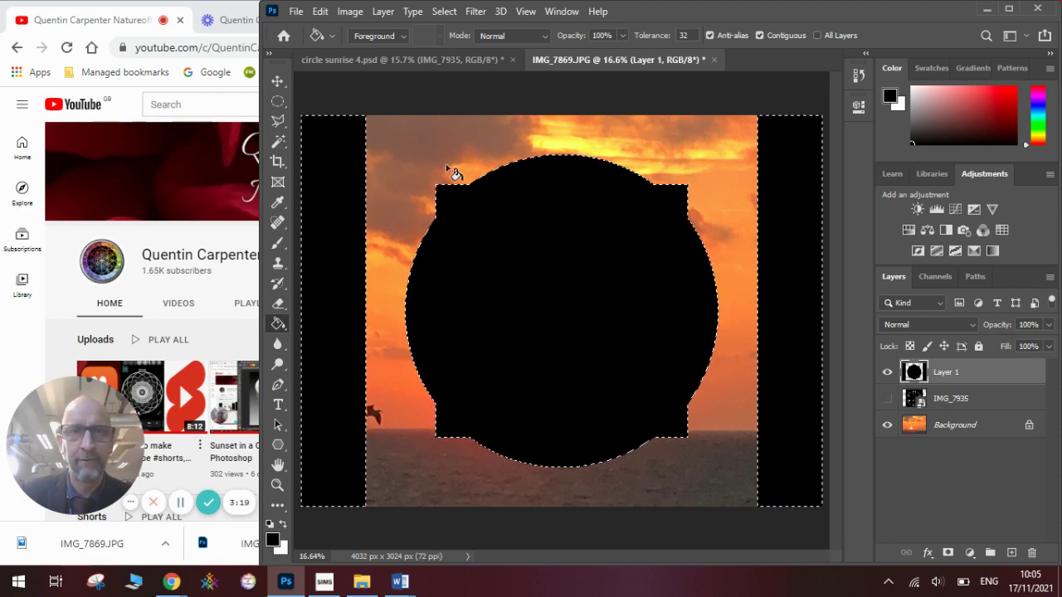
click(444, 11)
click(459, 44)
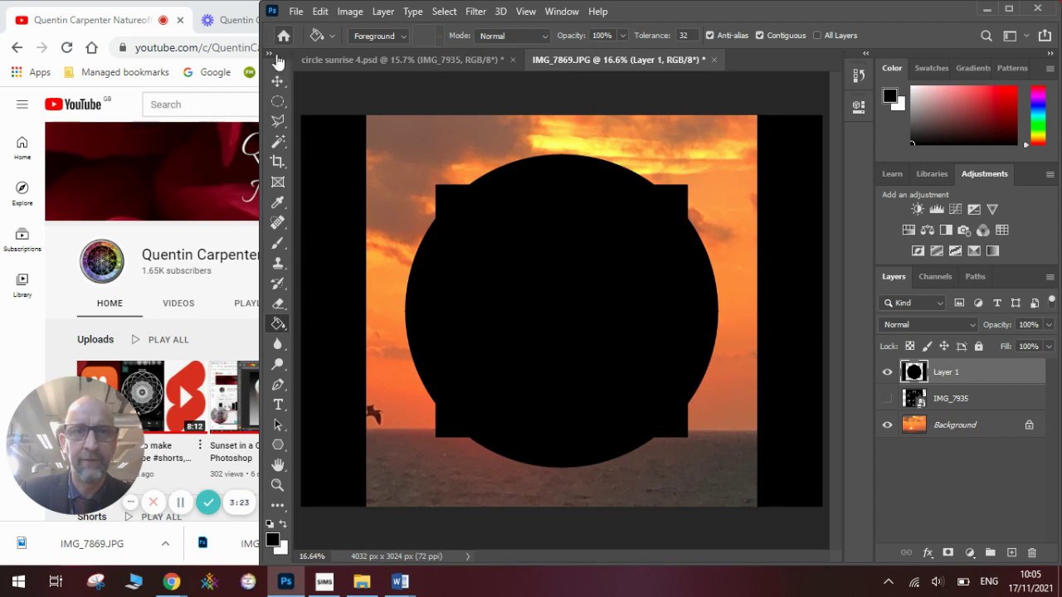
- Enlarge the black shape layer to about 114%, centred over the photo, and nudge it up 12 px
click(278, 80)
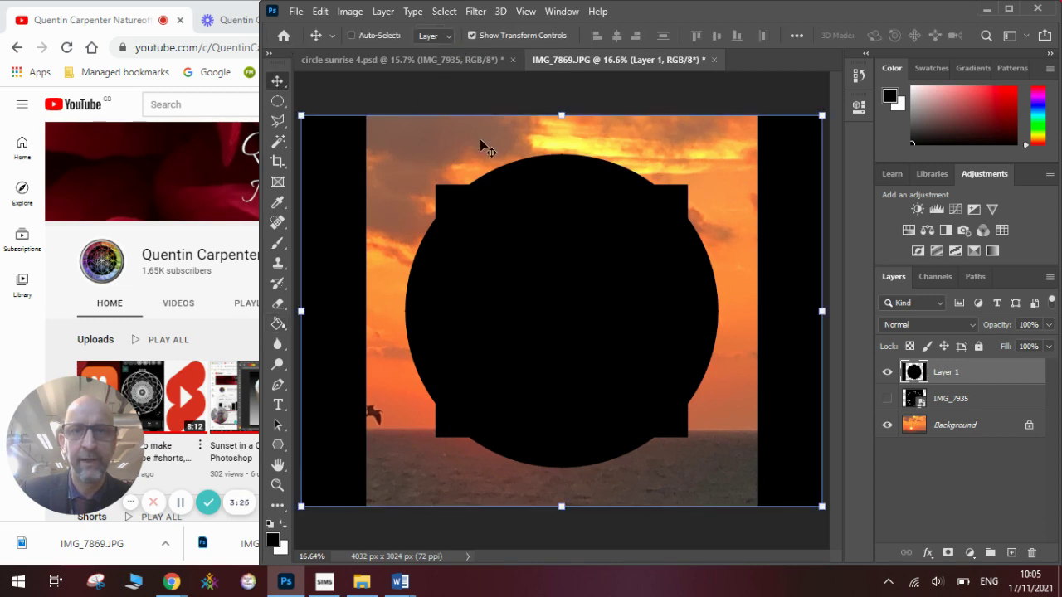
drag(822, 116, 860, 85)
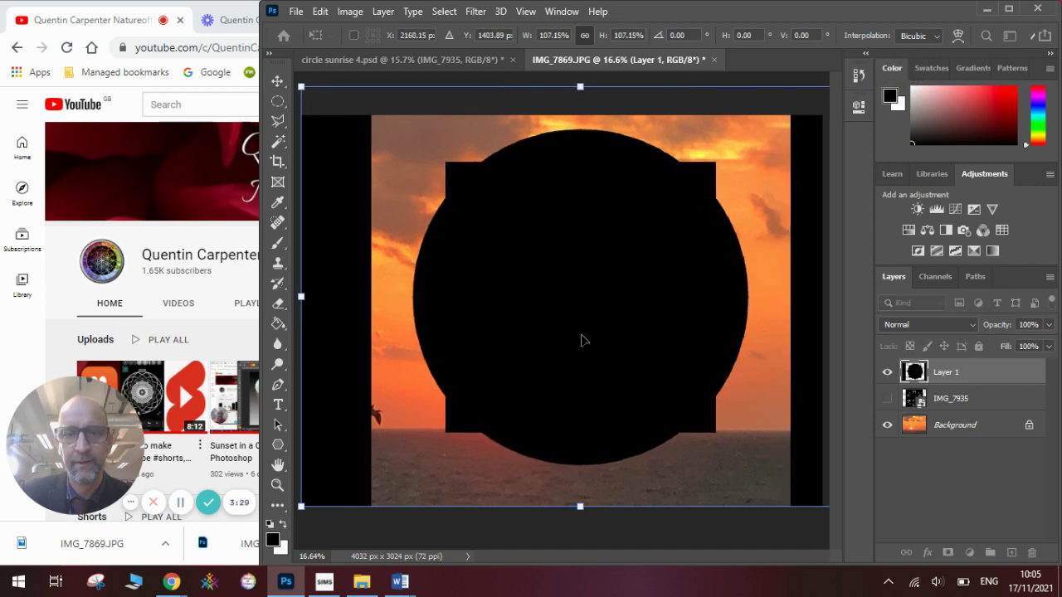
drag(301, 506, 263, 533)
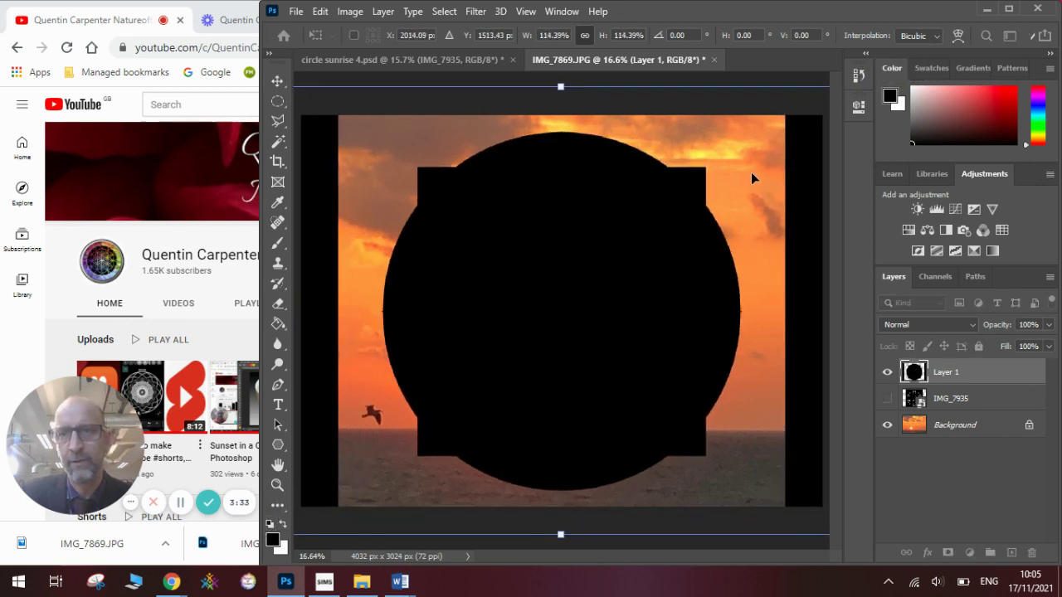
drag(618, 282, 620, 280)
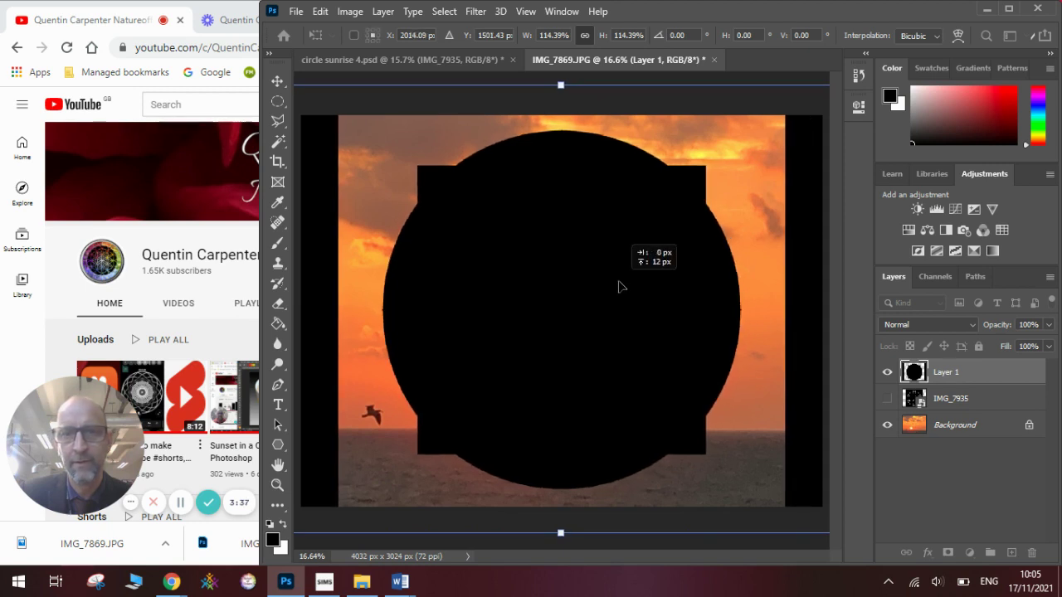
key(Return)
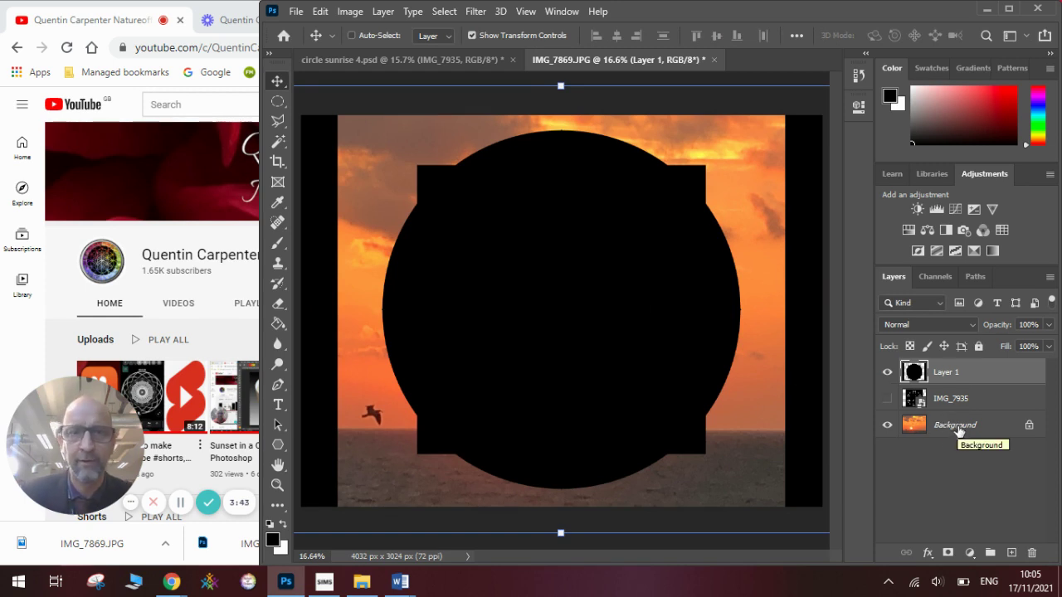
- Select the enlarged central black shape on Layer 1 with the Magic Wand and hide that layer
click(280, 142)
click(517, 258)
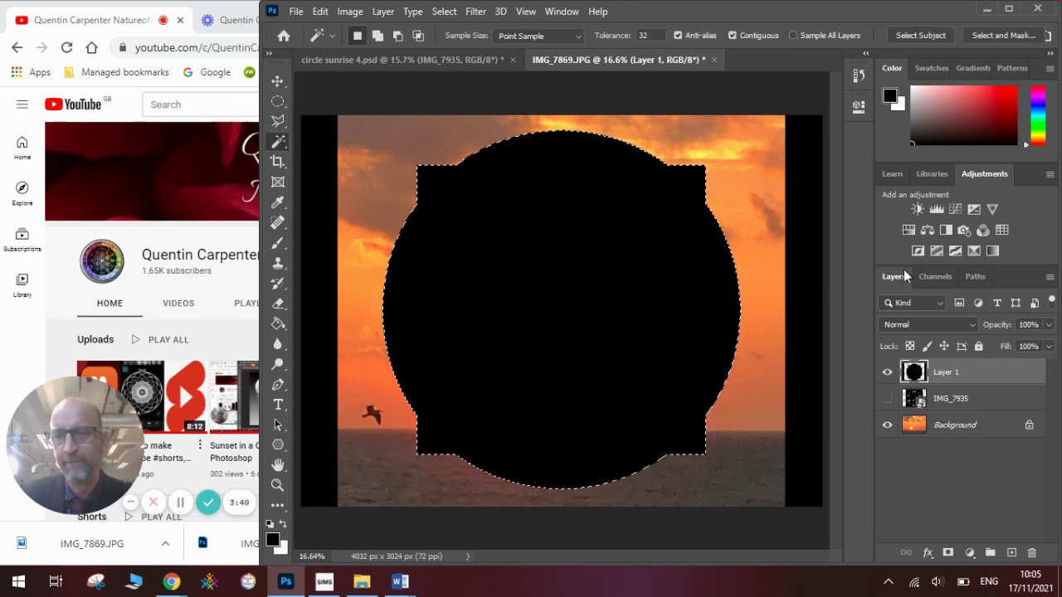
click(887, 372)
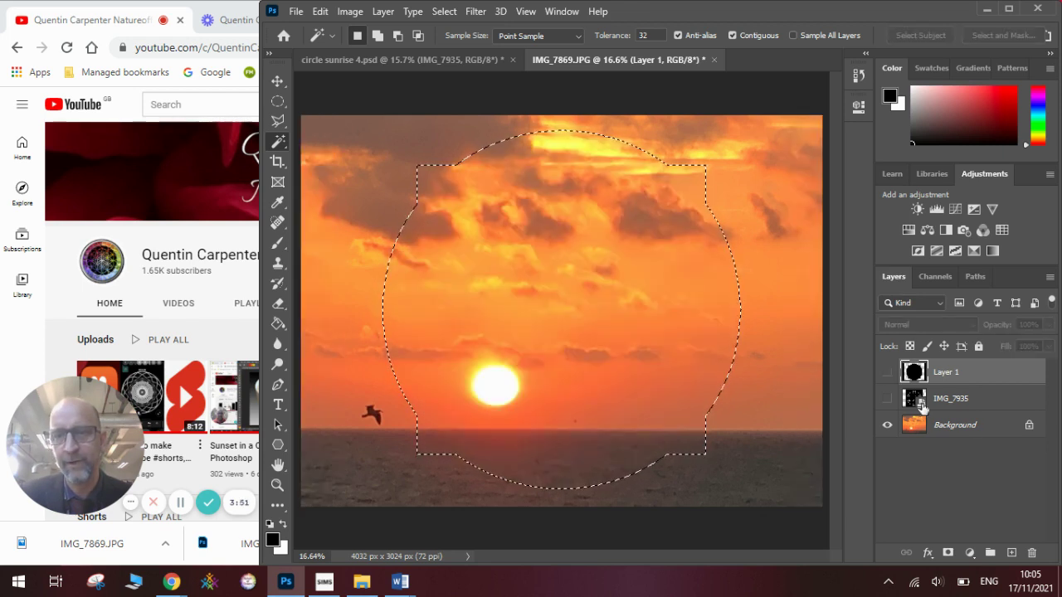
- Copy the selected area of the Background photo, paste it as a new layer, and check the cut-out with the Background temporarily hidden
click(971, 425)
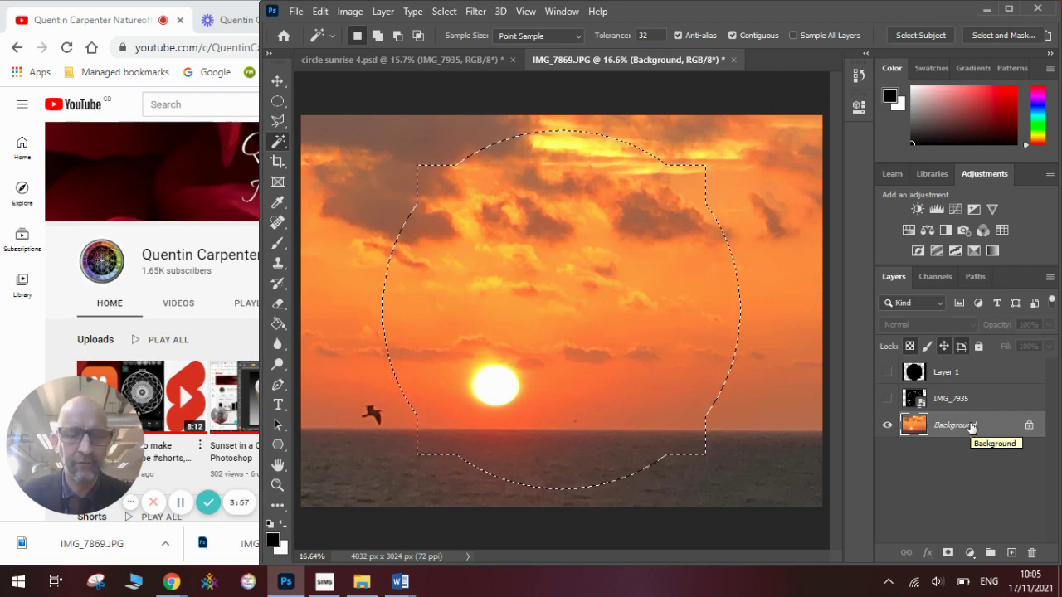
click(320, 11)
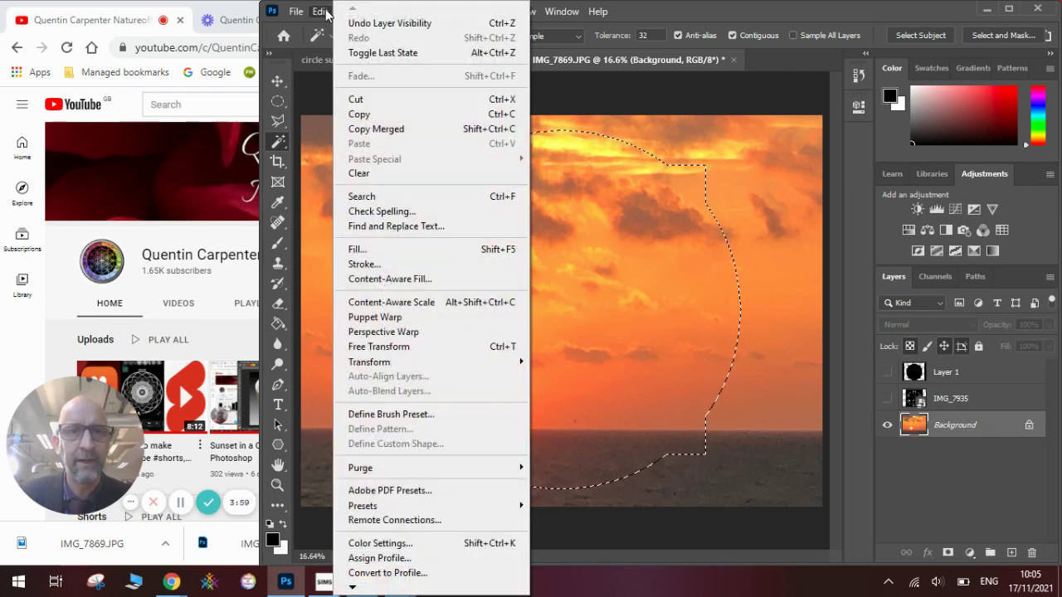
click(364, 113)
click(320, 11)
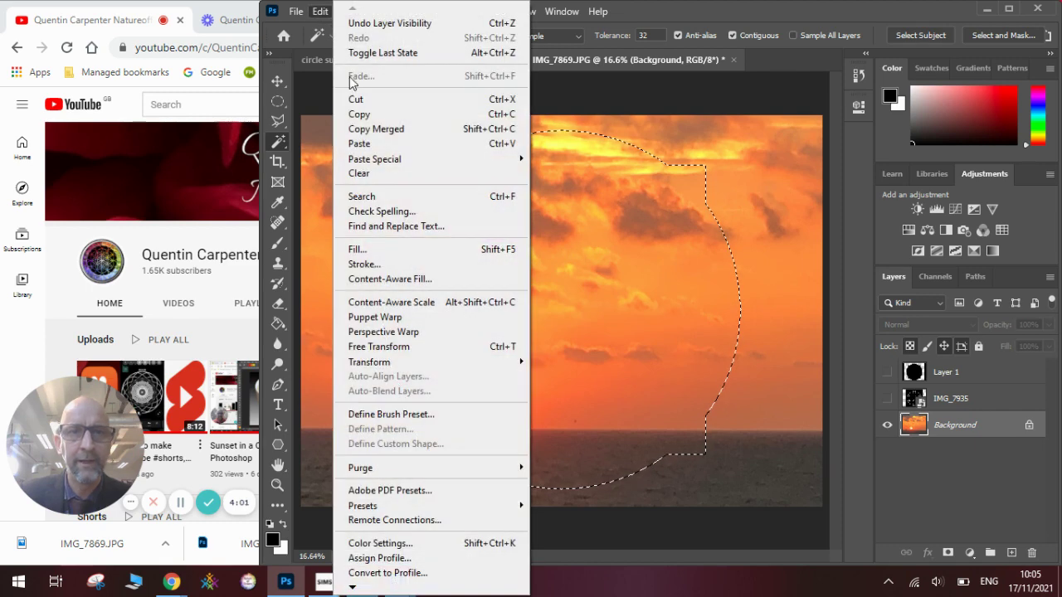
click(362, 141)
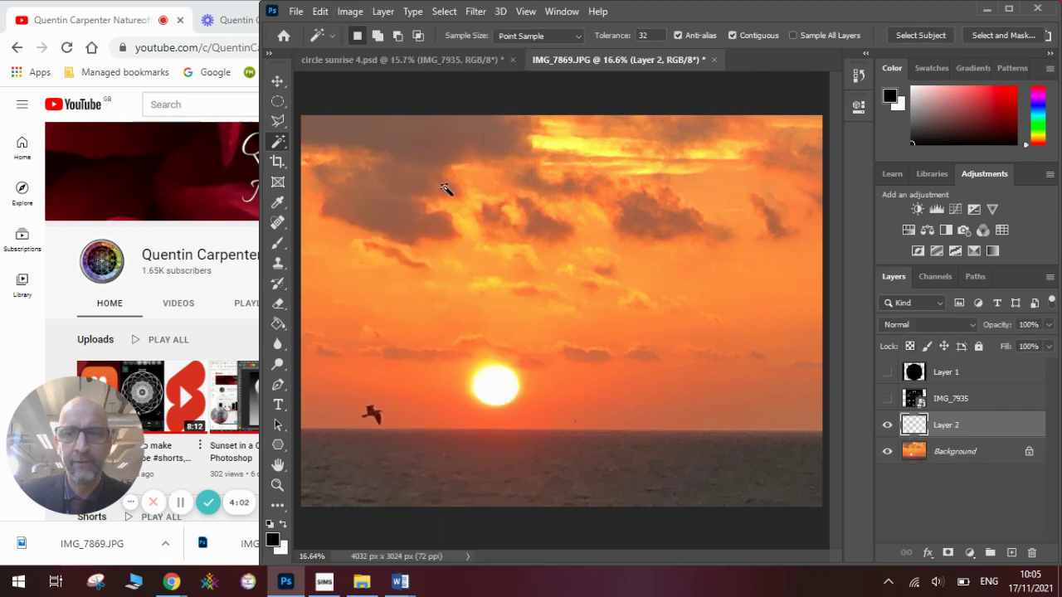
click(888, 451)
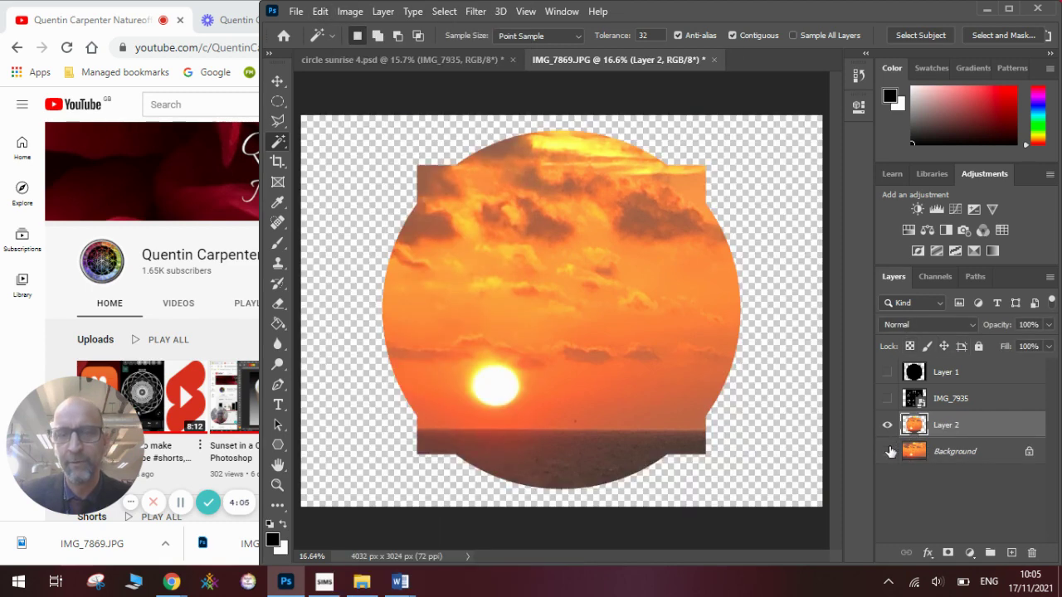
click(888, 451)
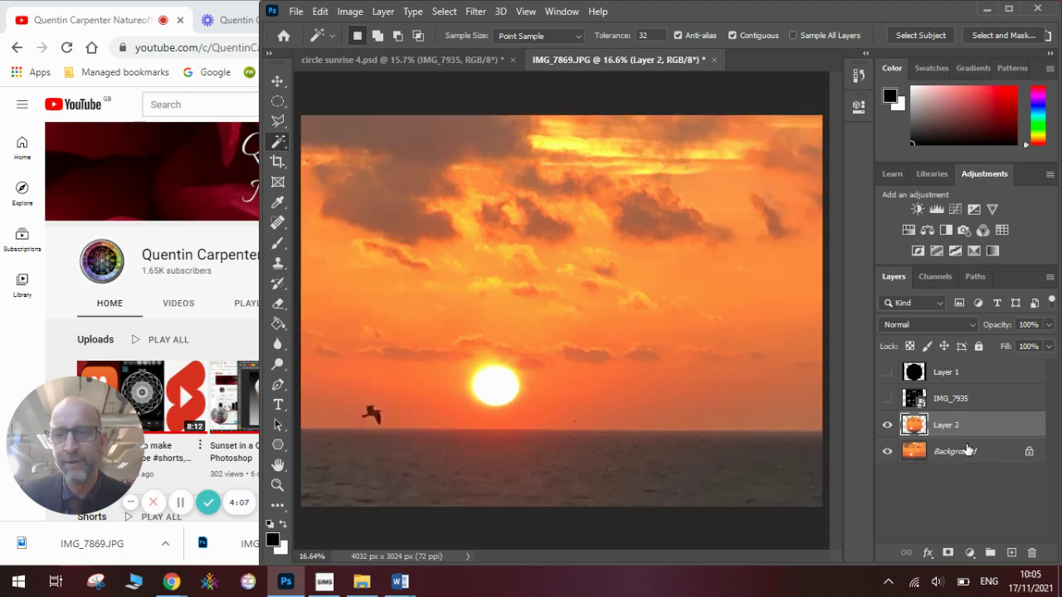
- Unlock the Background layer and lower its brightness to -40 with Brightness/Contrast
click(967, 449)
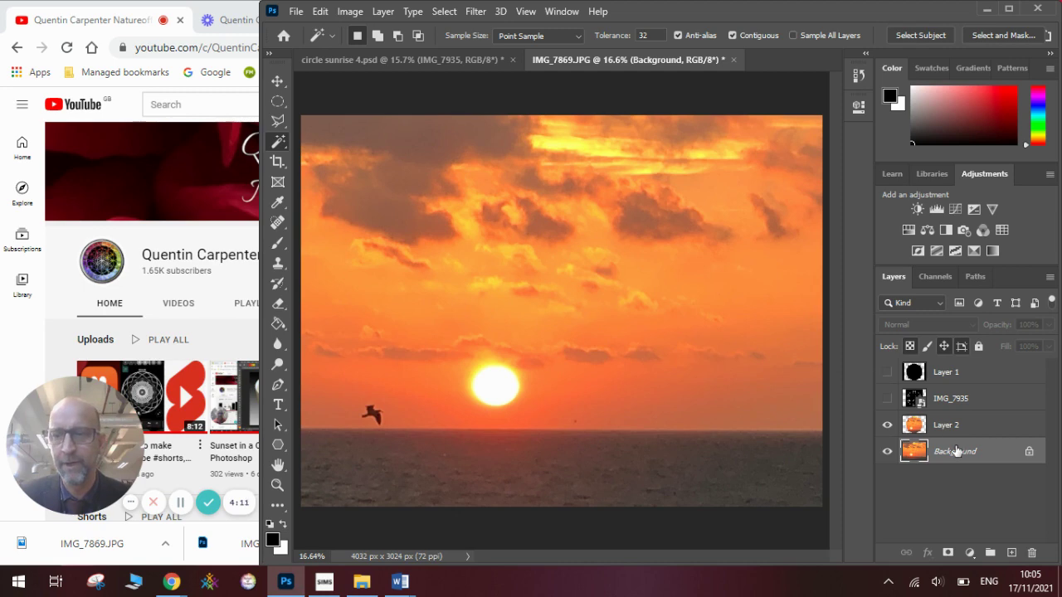
click(1029, 453)
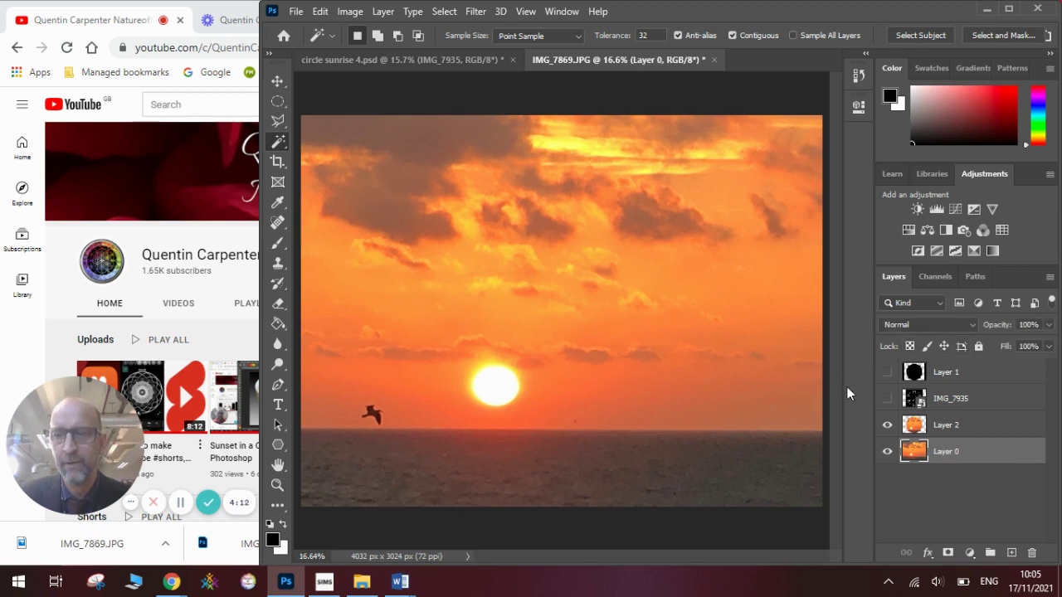
click(350, 11)
mouse_move(375, 51)
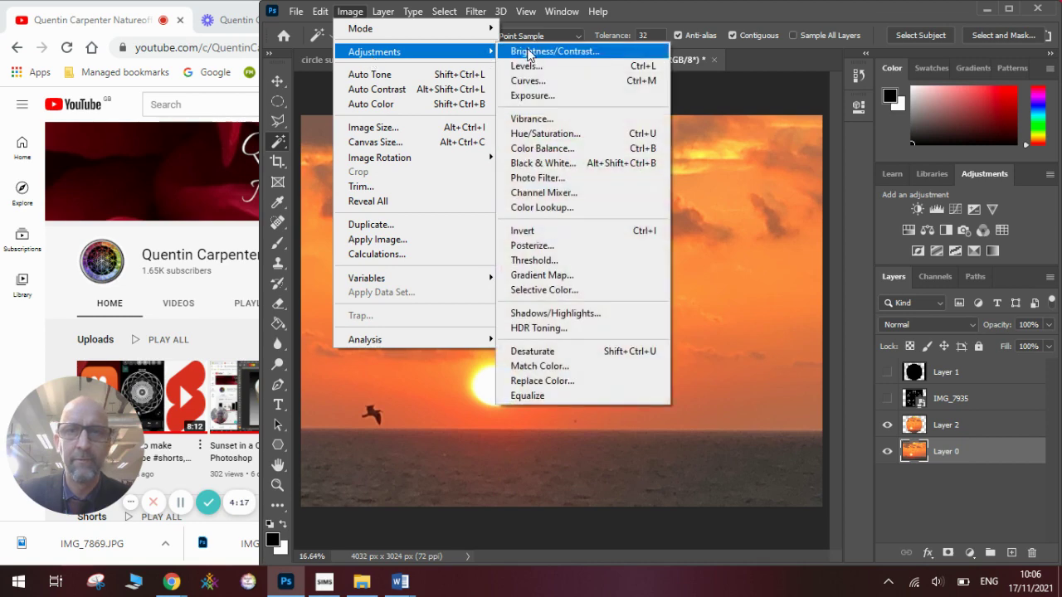
click(554, 51)
drag(766, 100, 747, 92)
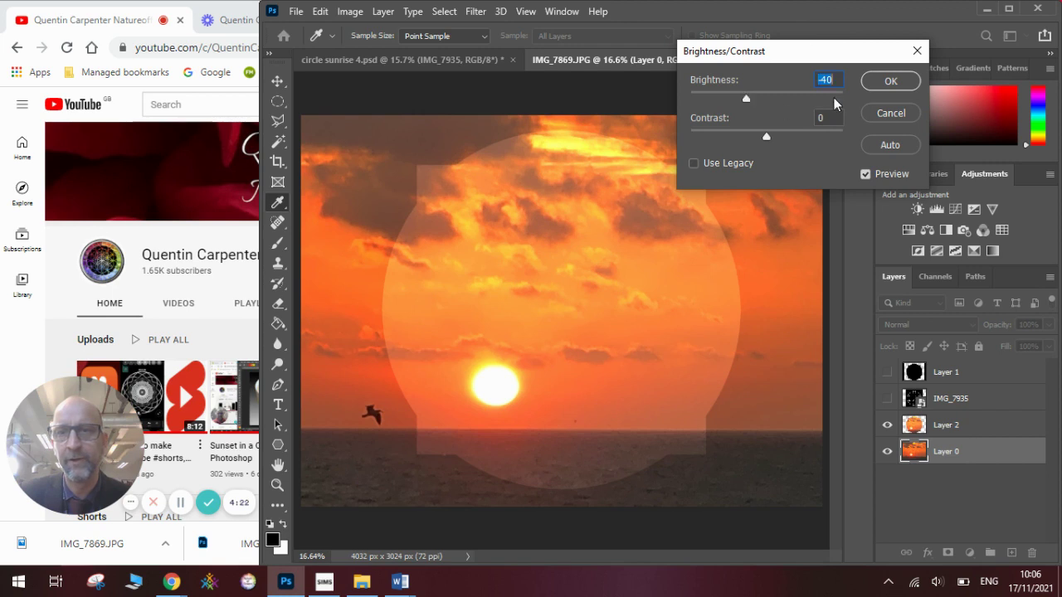
click(889, 83)
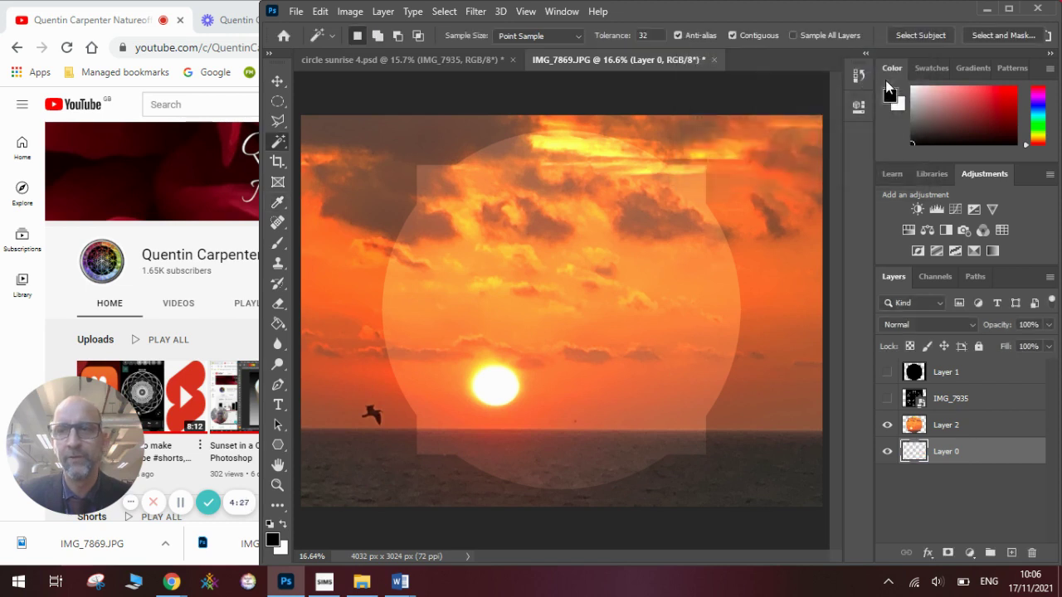
- Show Layer 1 again and scale its black shape proportionally to 80%
click(956, 427)
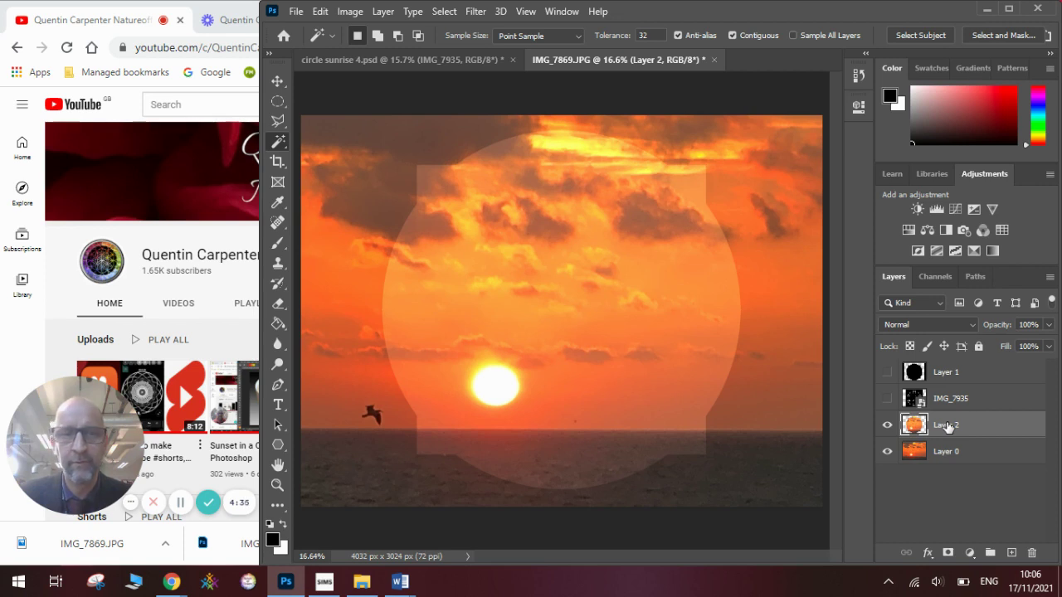
click(949, 374)
click(888, 377)
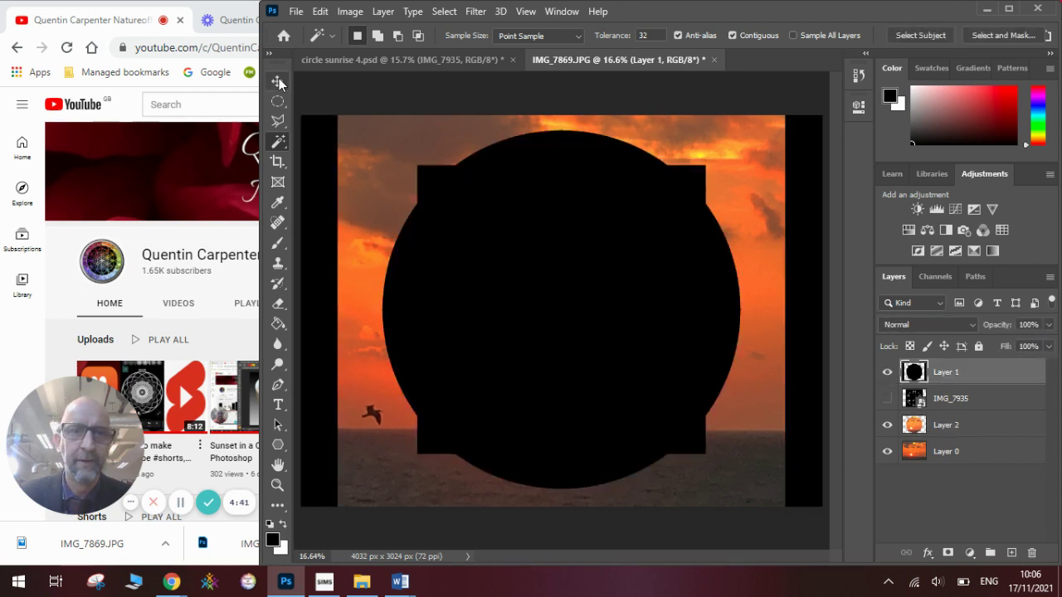
click(278, 81)
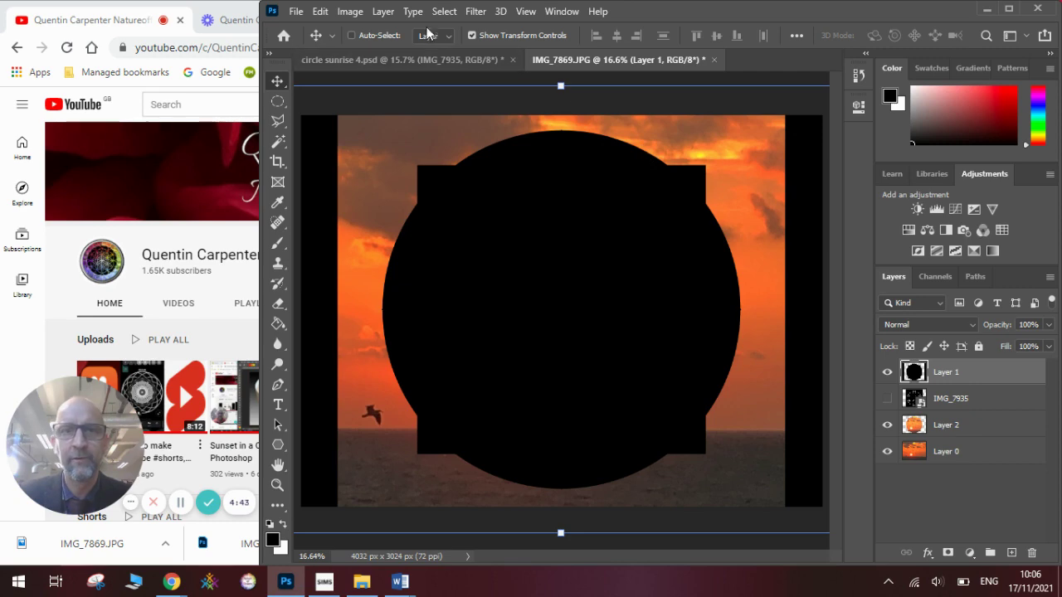
click(320, 11)
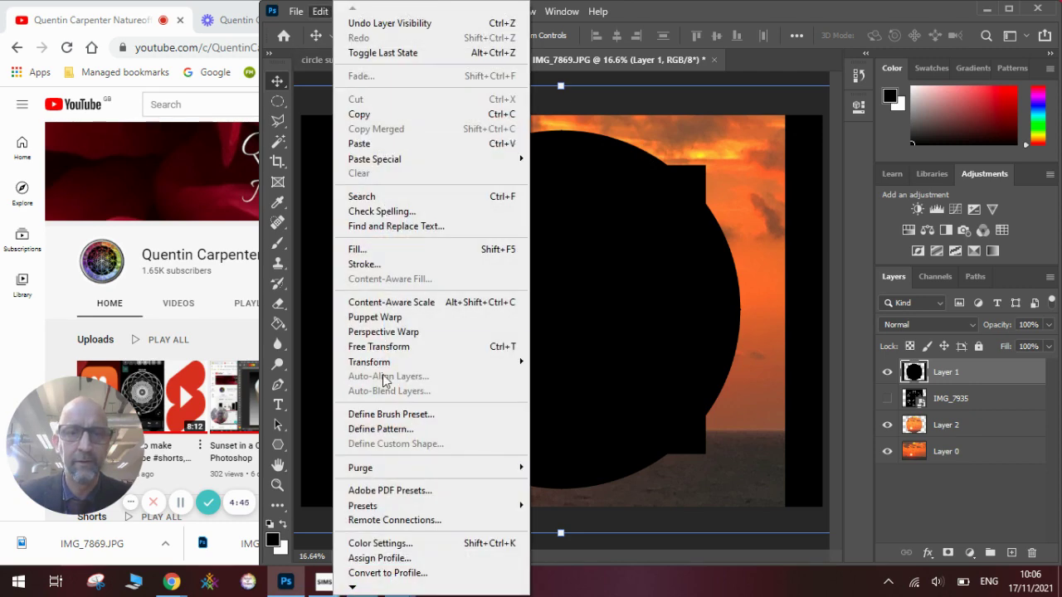
mouse_move(374, 363)
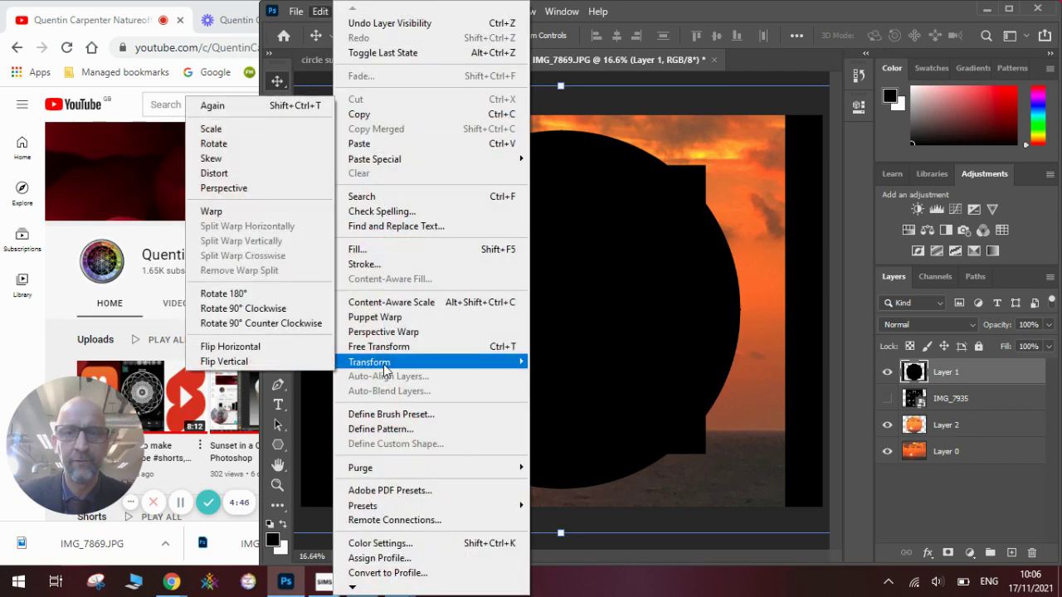
click(276, 143)
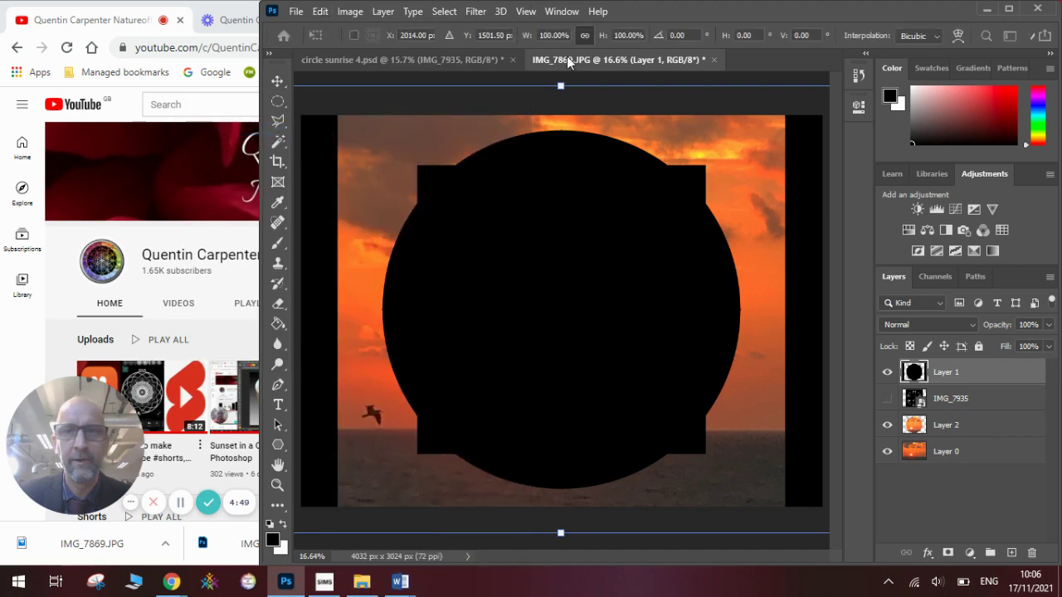
click(530, 36)
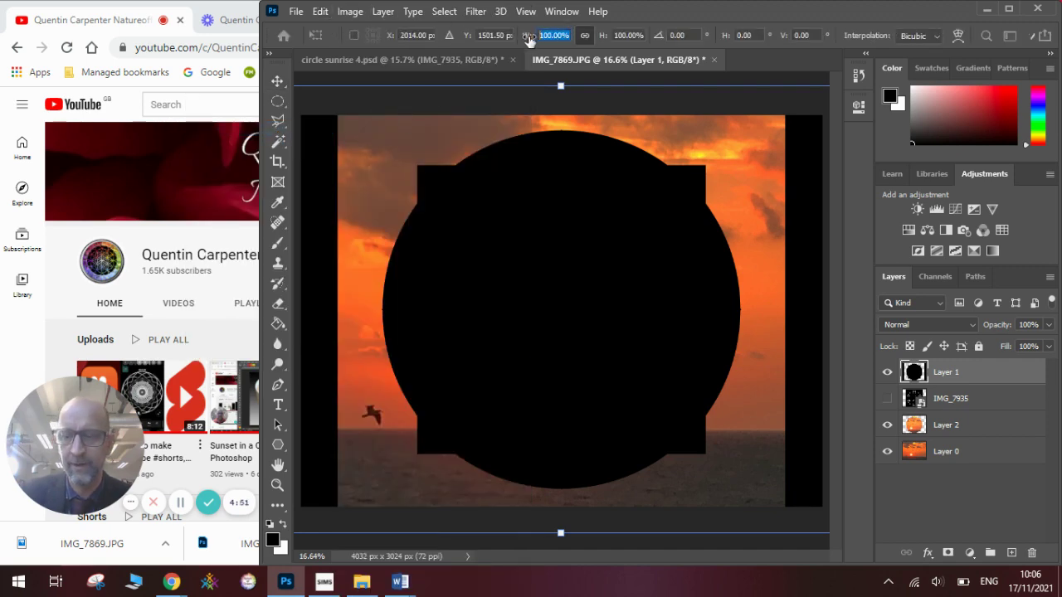
text(80)
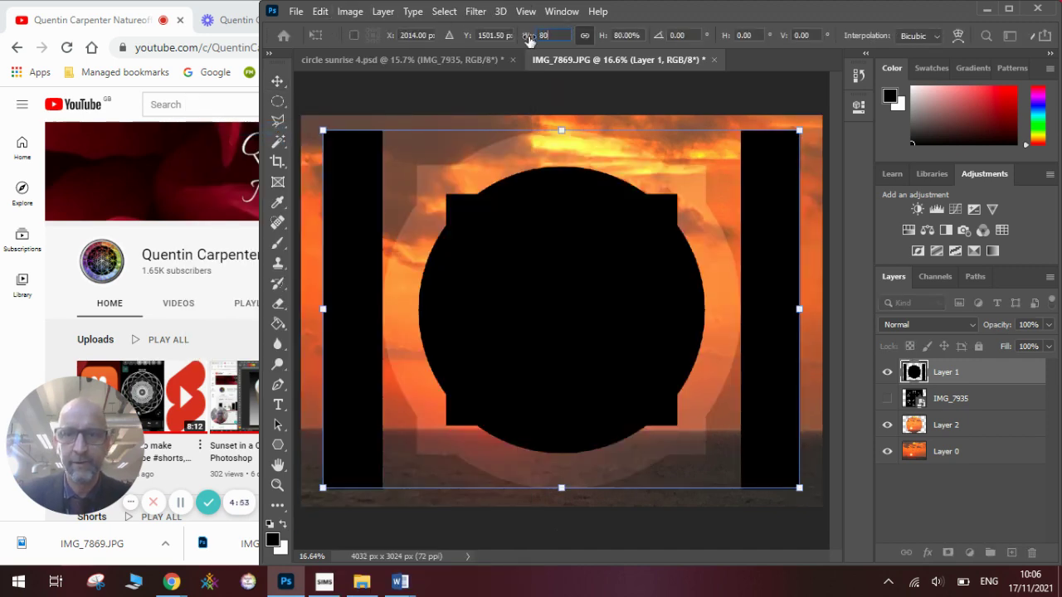
key(Return)
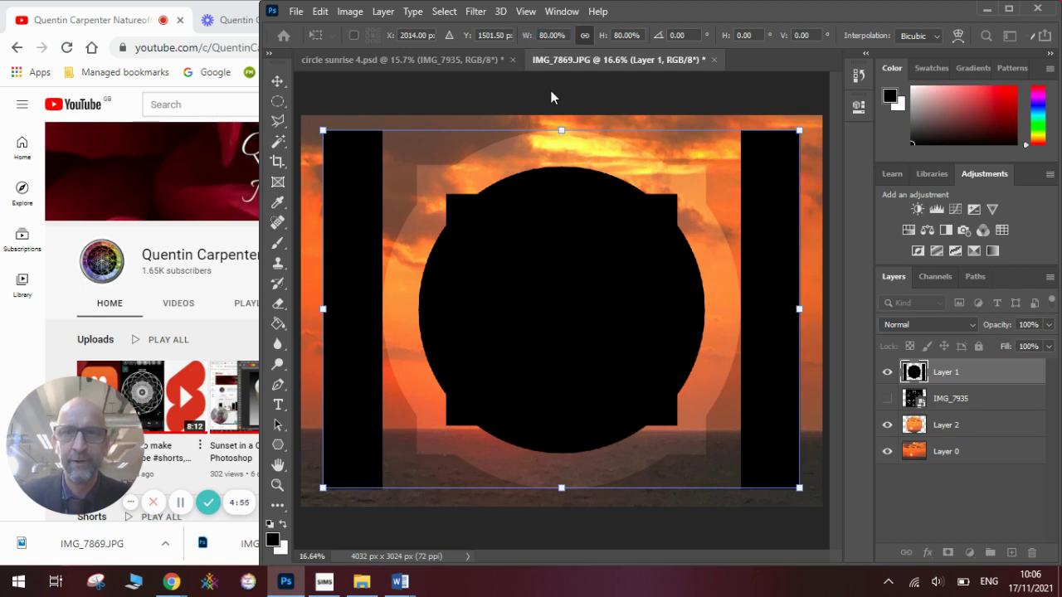
click(955, 425)
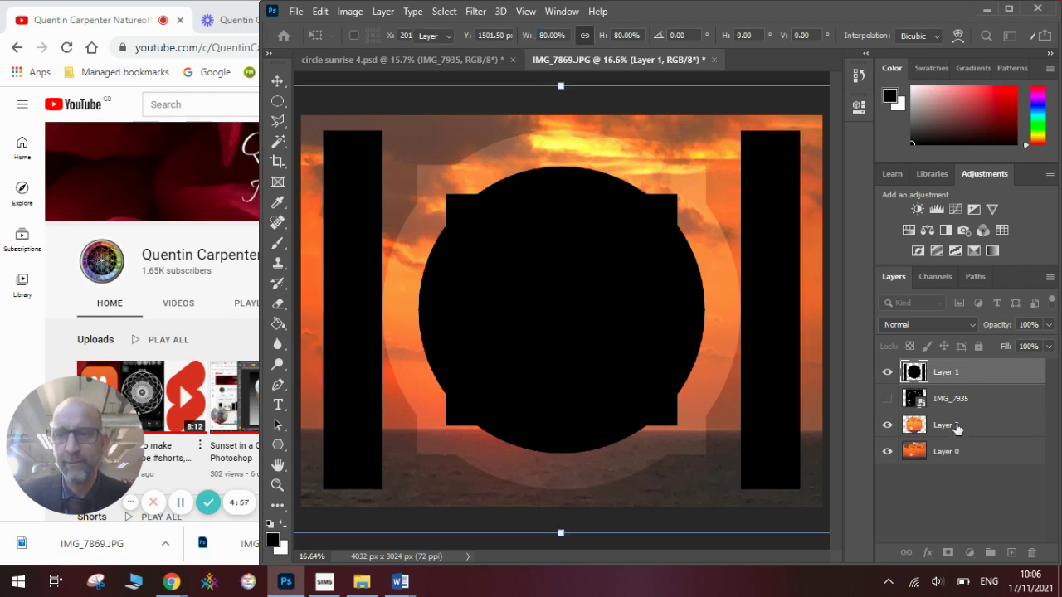
- Select the reduced central black shape on Layer 1 with the Magic Wand and hide the layer
click(280, 142)
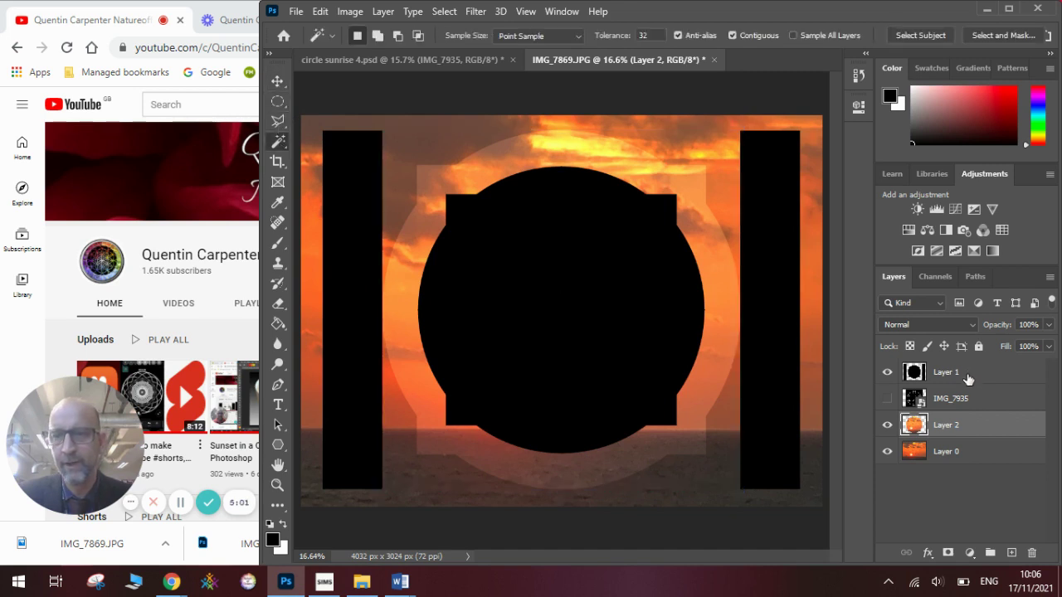
click(967, 375)
click(569, 334)
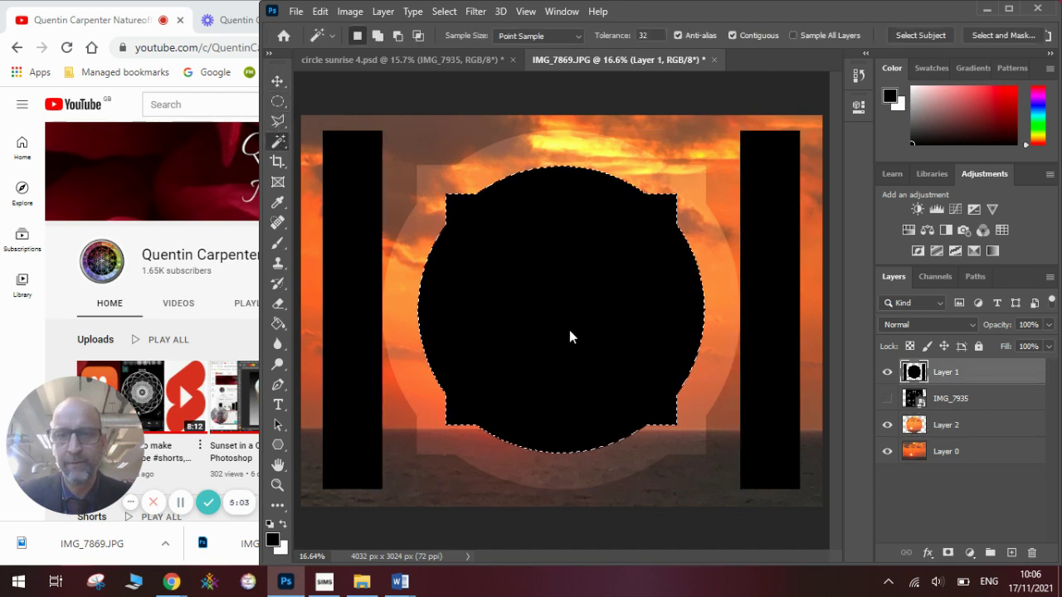
click(887, 375)
- Cut the selected inner area out of Layer 2 and hide Layer 0 to view the remaining frame alone
click(961, 426)
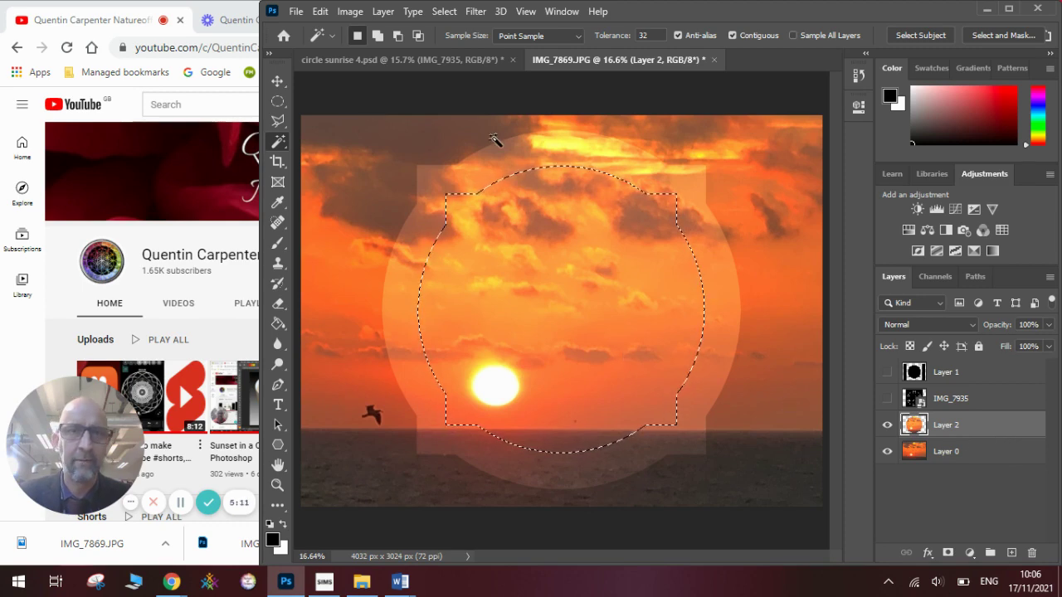
click(320, 12)
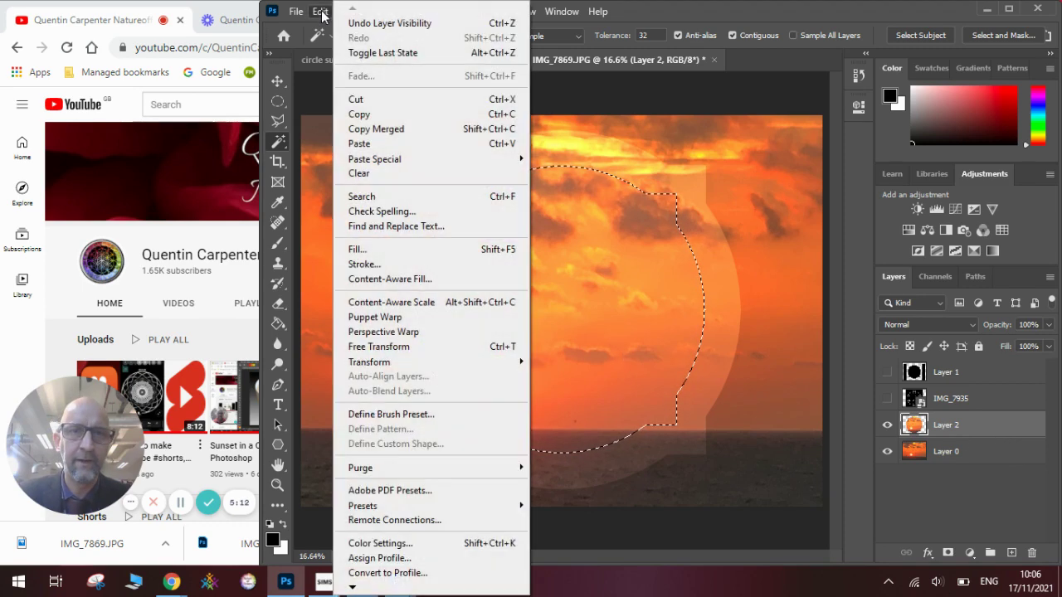
click(356, 98)
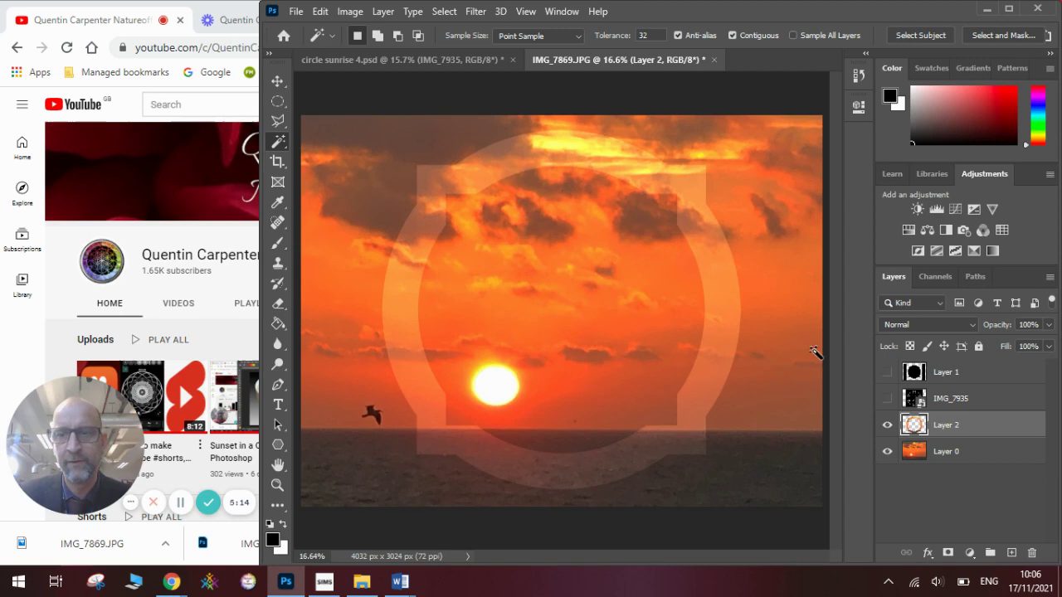
click(886, 453)
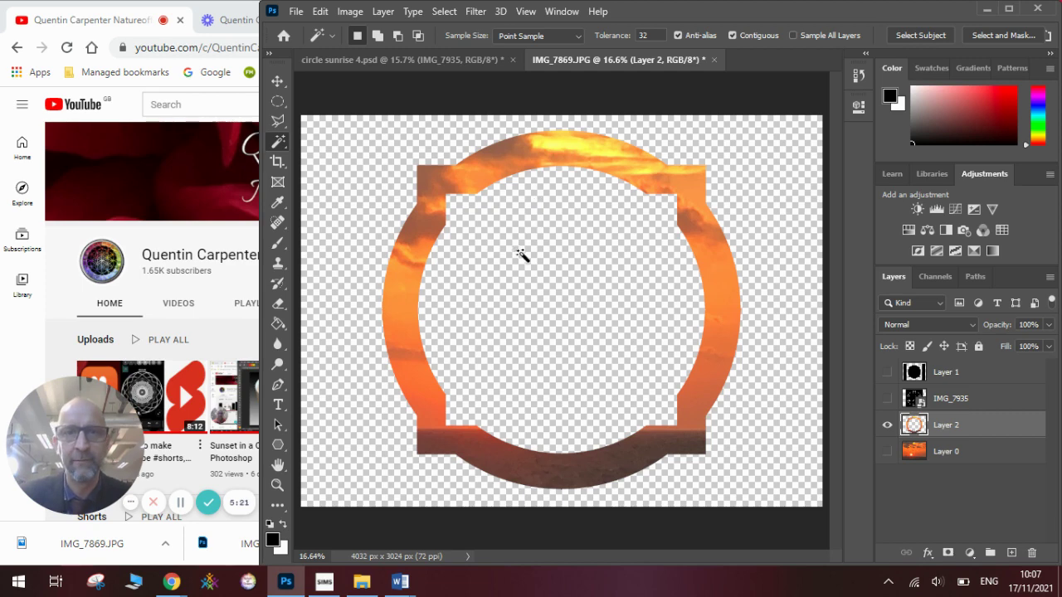
- Switch to circle sunrise 4.psd, show the Timeline and play its frame animation as a reference before stopping it
click(456, 62)
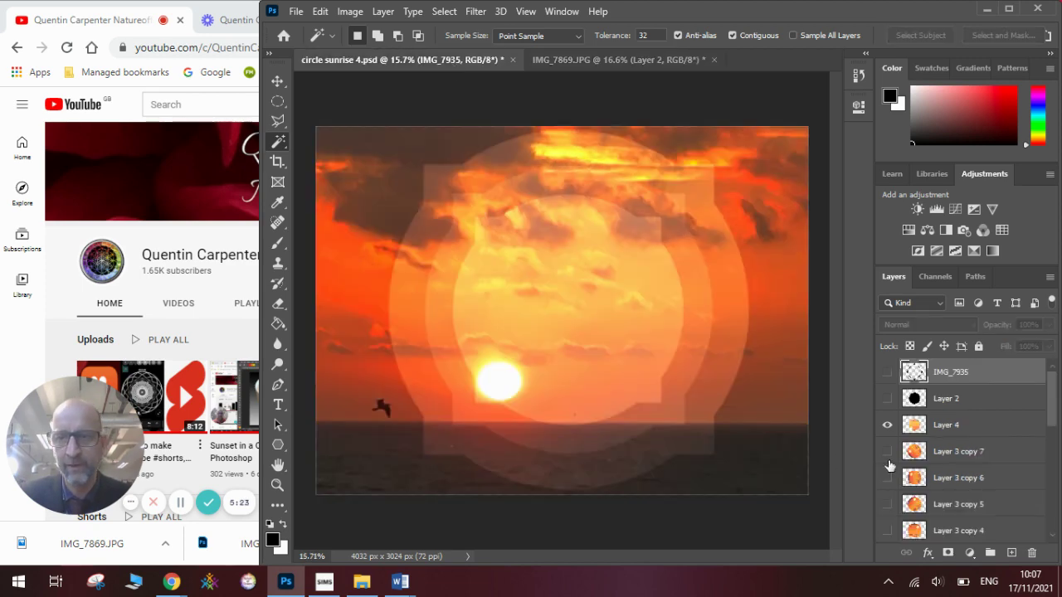
click(562, 11)
click(626, 557)
drag(1058, 415, 1051, 516)
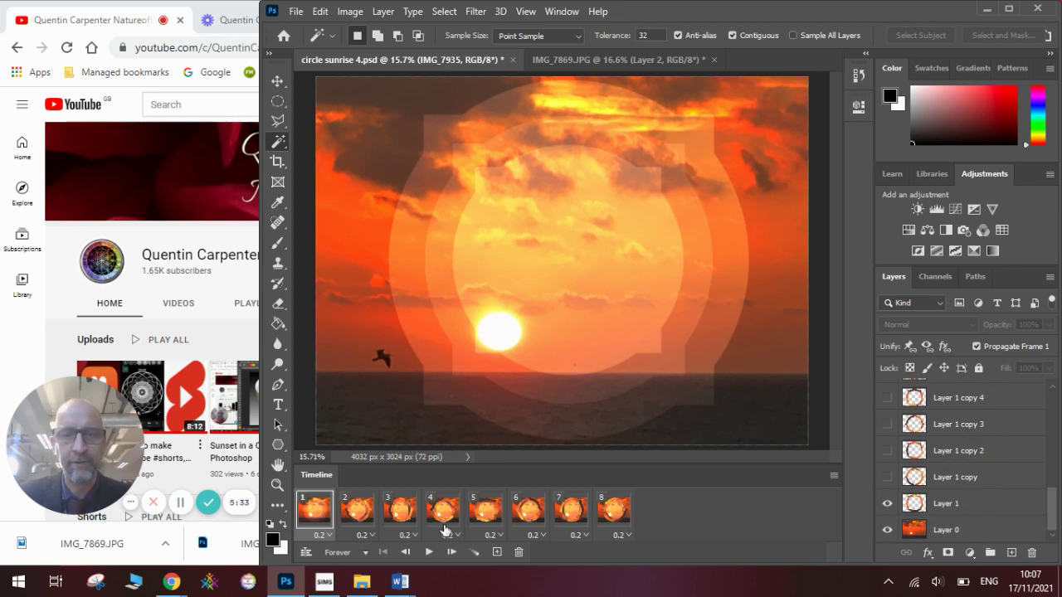
click(428, 552)
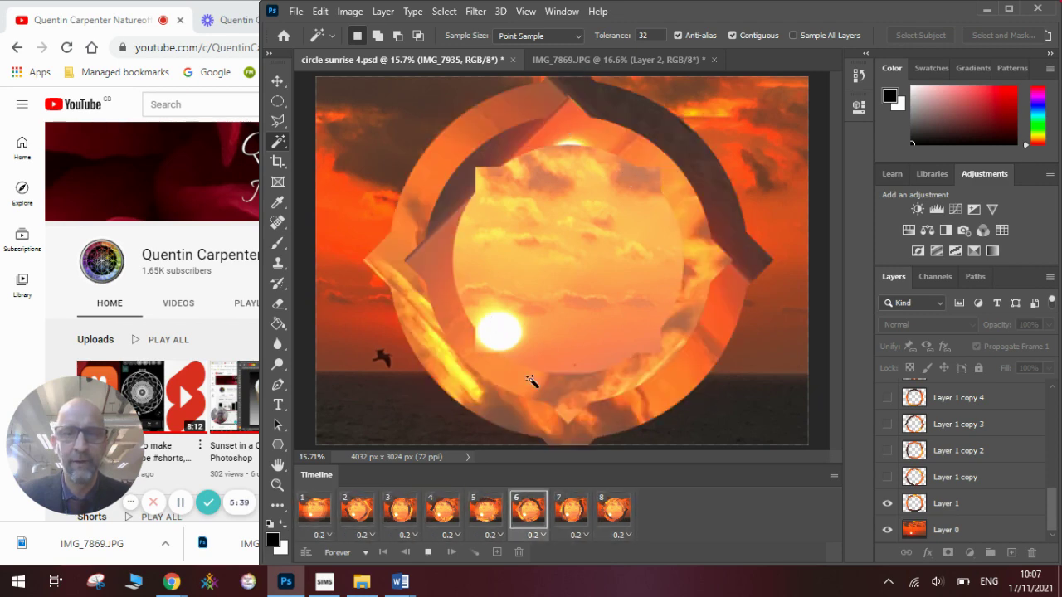
click(427, 554)
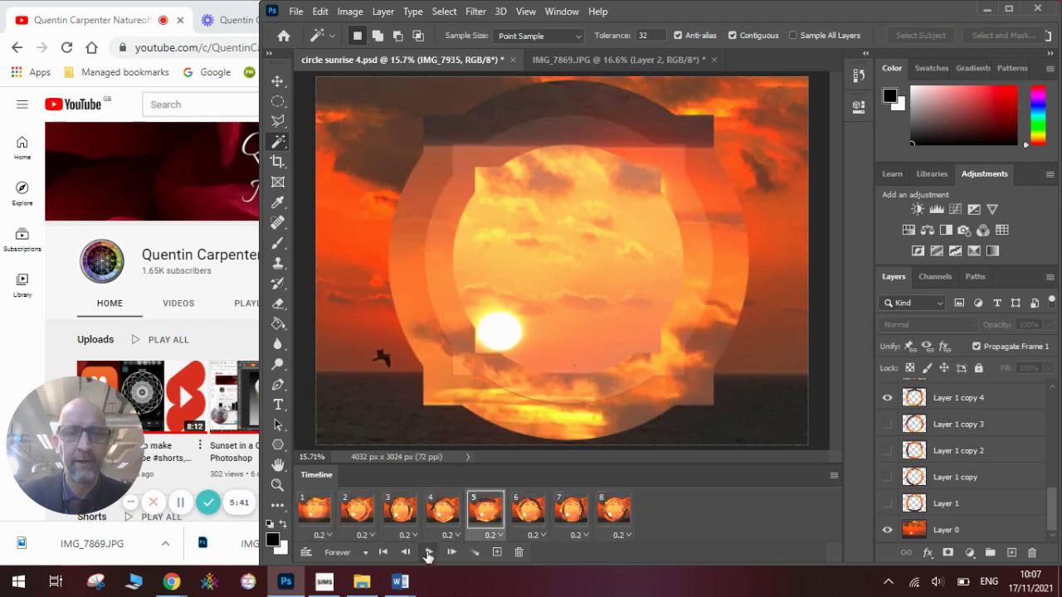
- Return to IMG_7869.JPG, show Layer 0 again and make three stacked duplicates of the Layer 2 frame
click(571, 62)
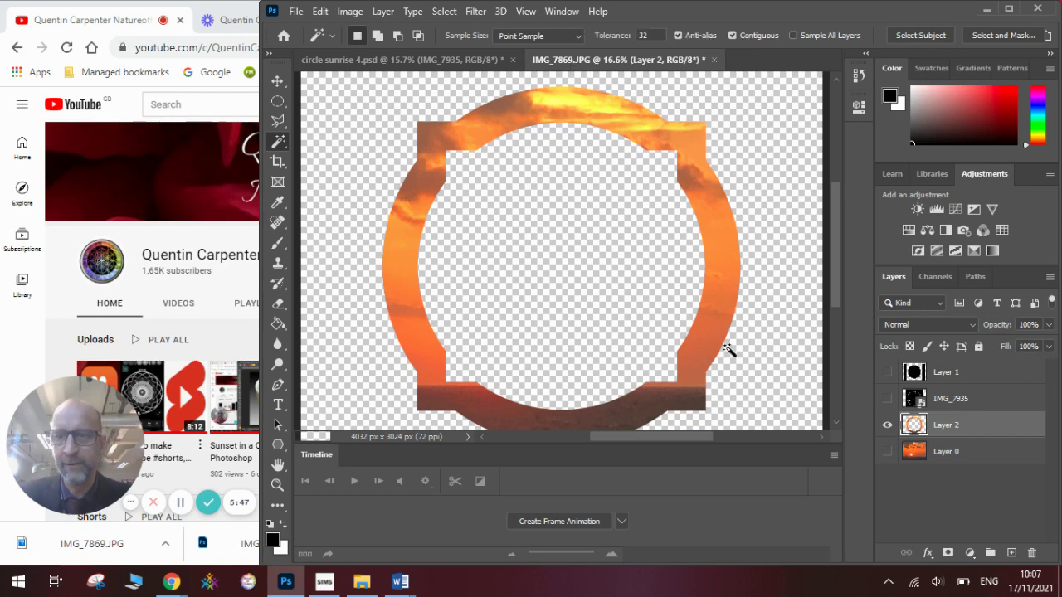
click(887, 451)
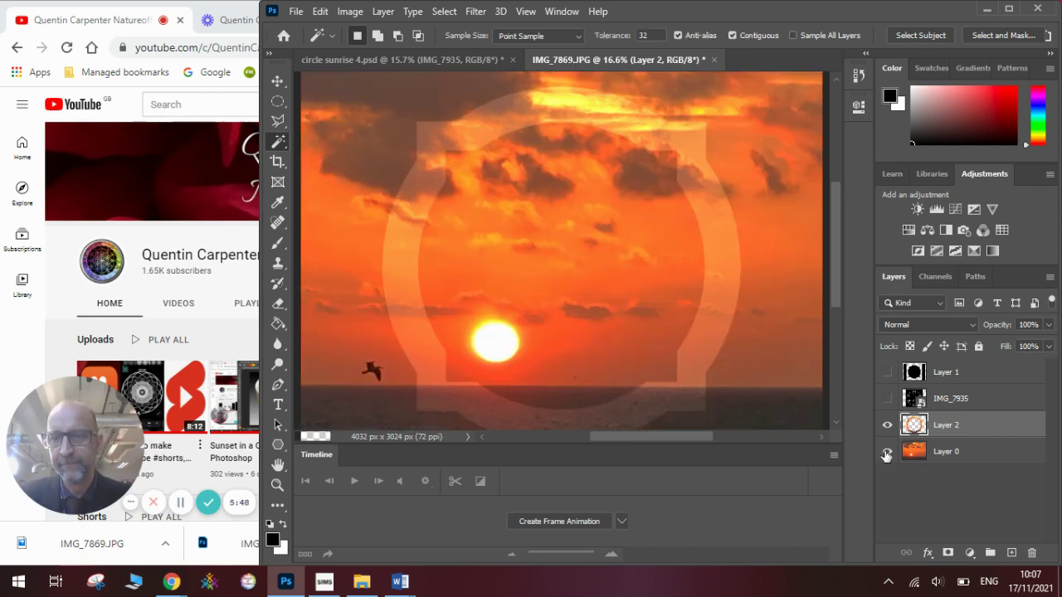
right_click(953, 428)
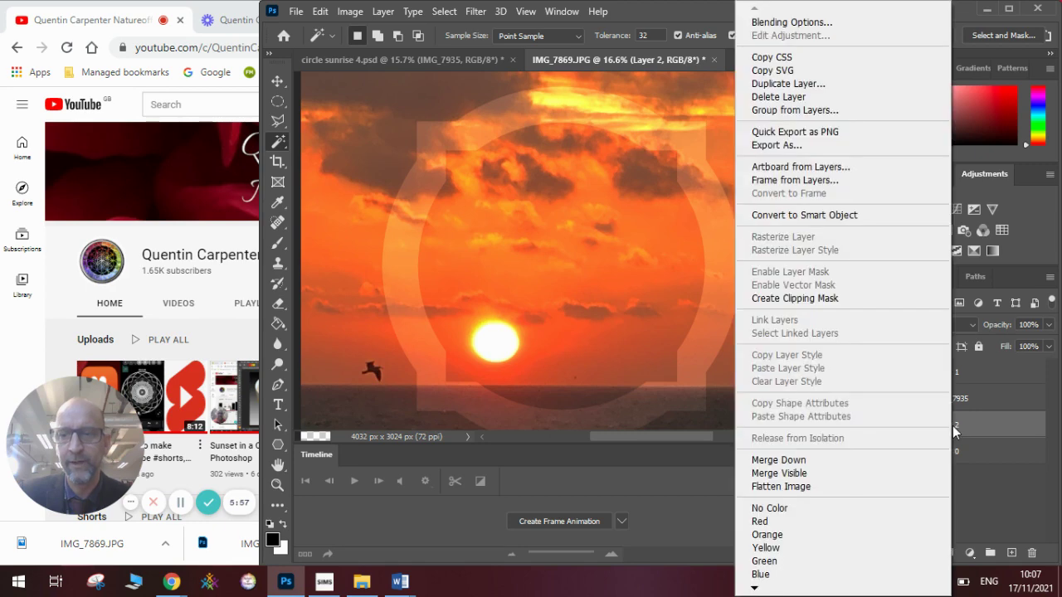
click(844, 84)
click(660, 148)
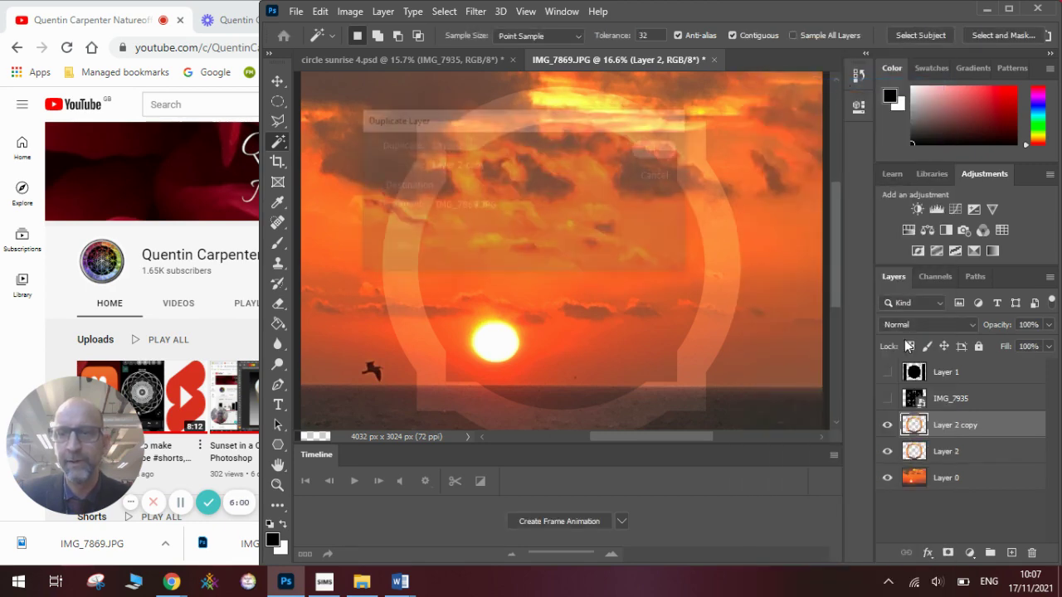
right_click(954, 427)
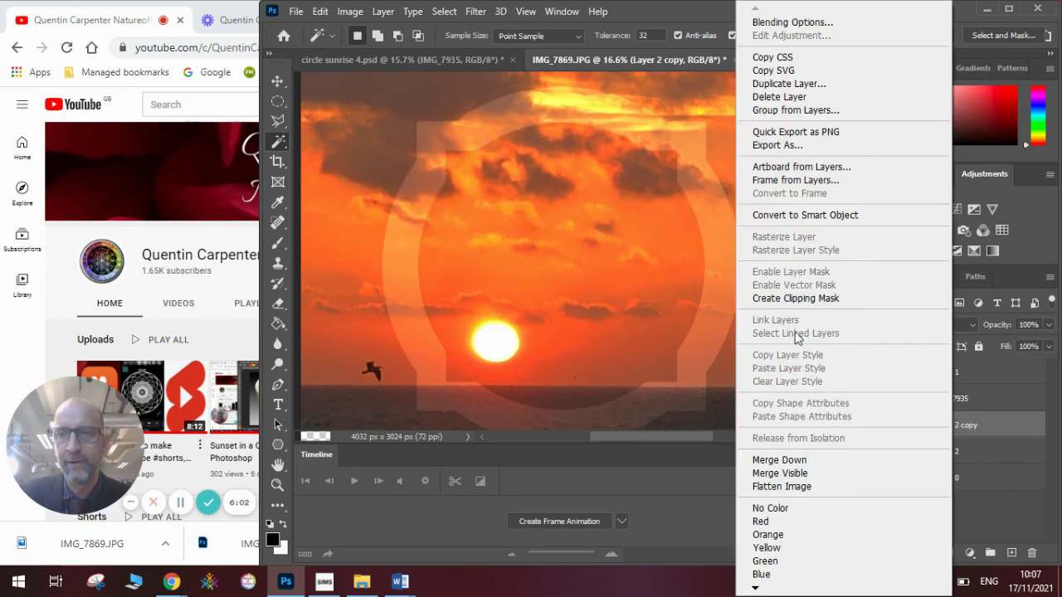
click(827, 87)
click(661, 147)
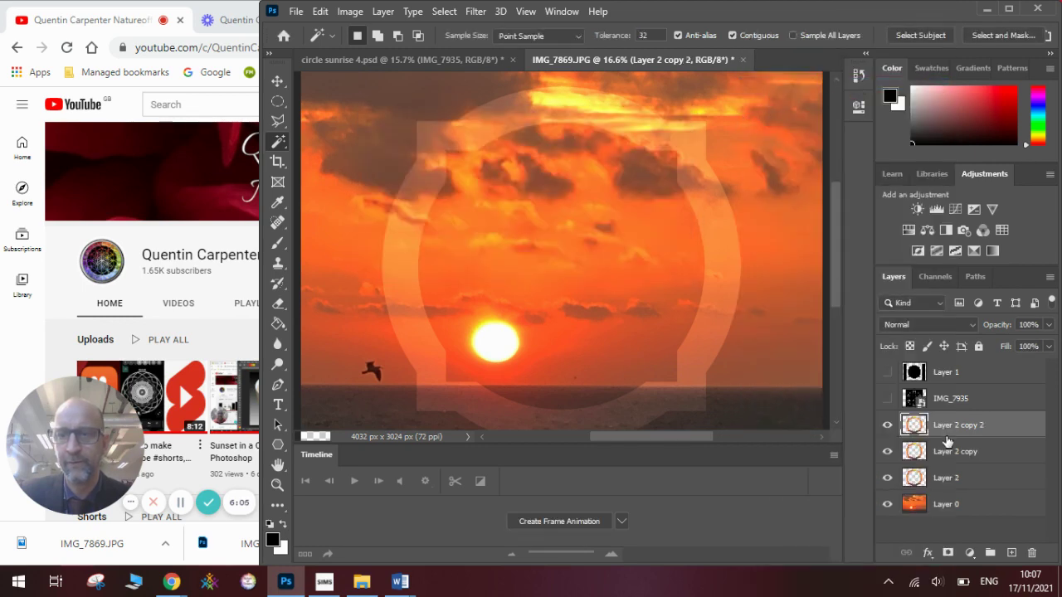
right_click(945, 428)
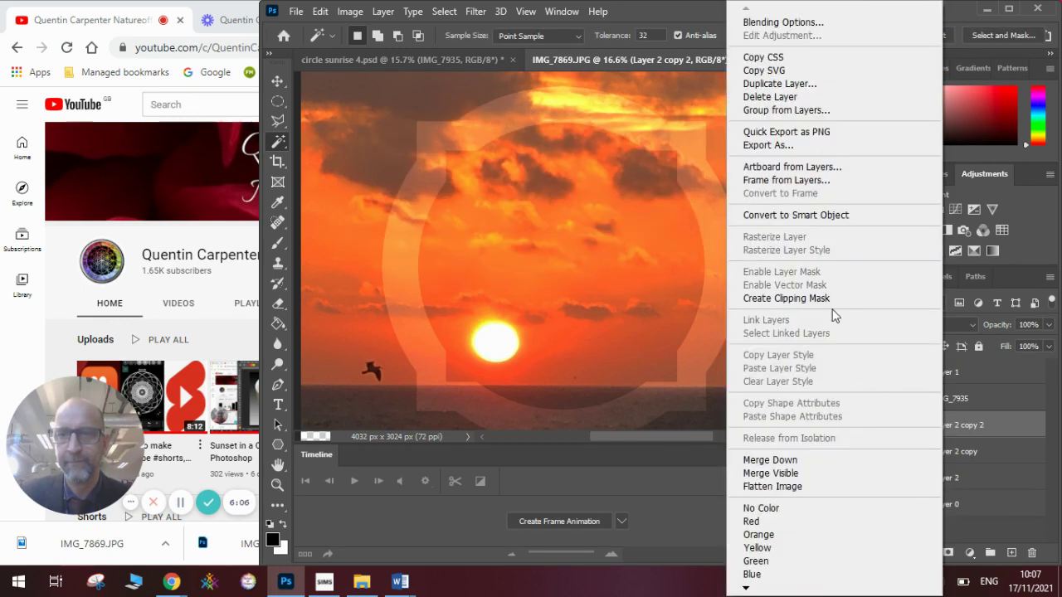
click(843, 85)
click(664, 151)
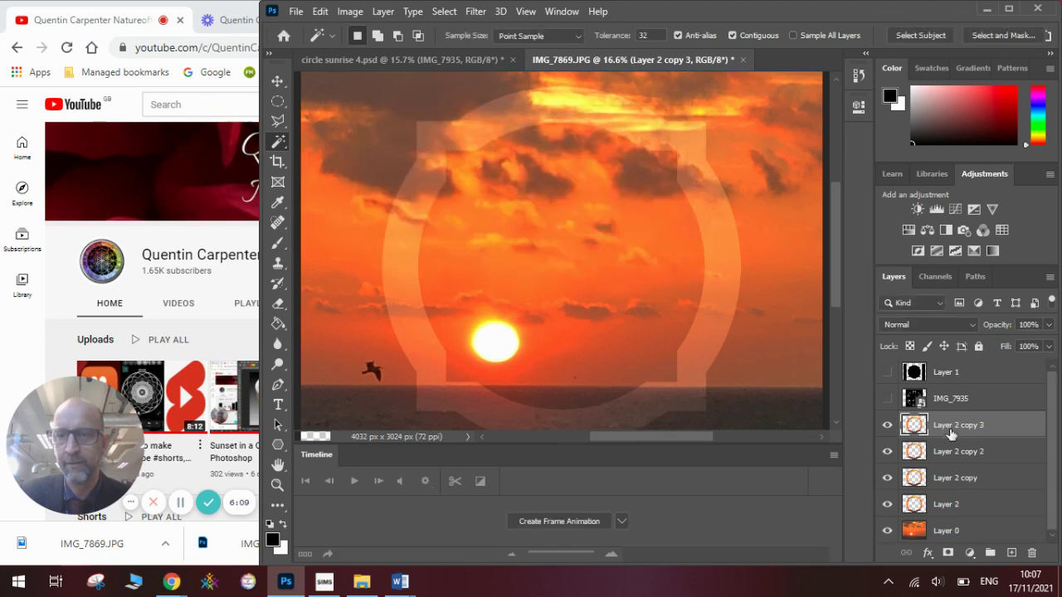
- Duplicate the topmost frame copy four more times, giving seven copies of Layer 2 in all
right_click(952, 433)
click(803, 83)
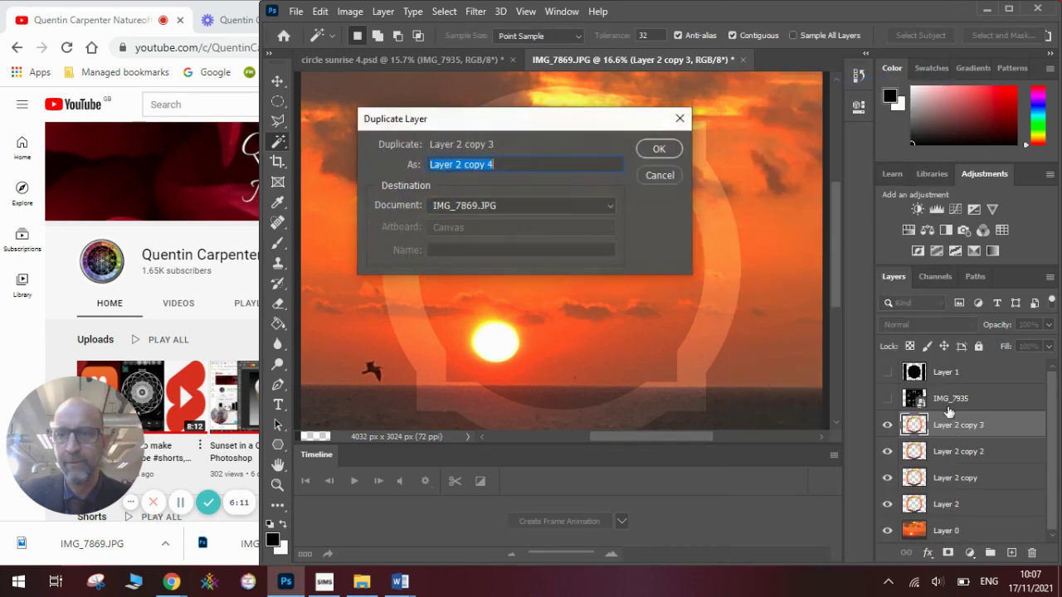
click(666, 154)
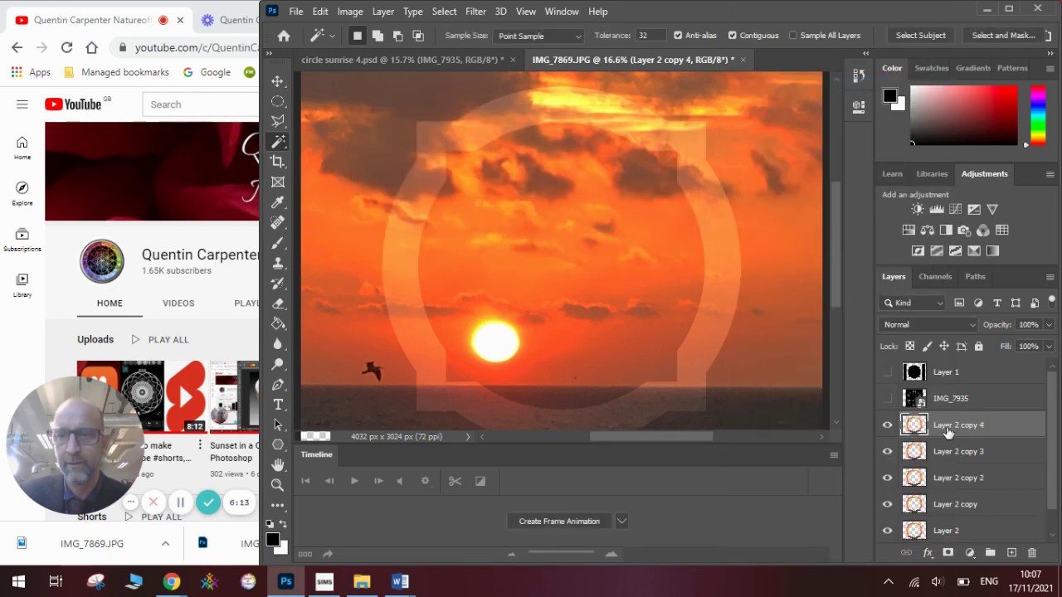
right_click(948, 432)
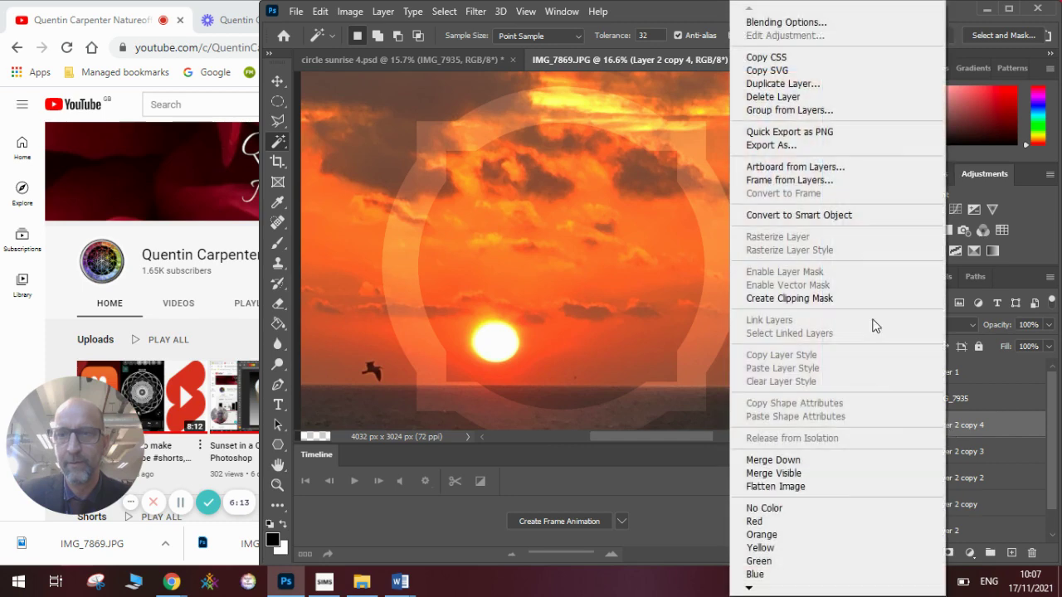
click(838, 84)
click(665, 151)
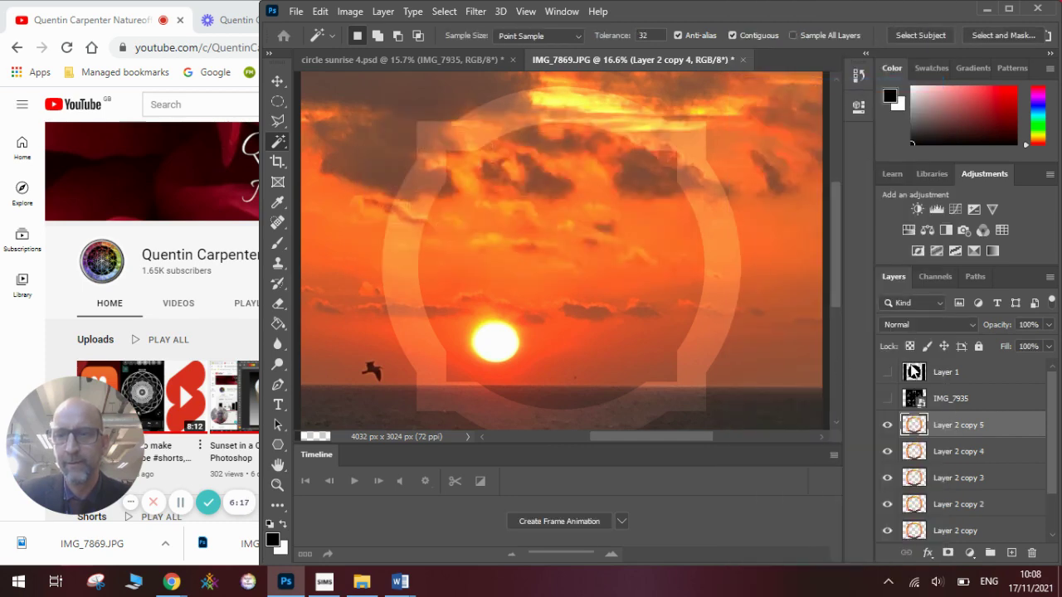
right_click(960, 427)
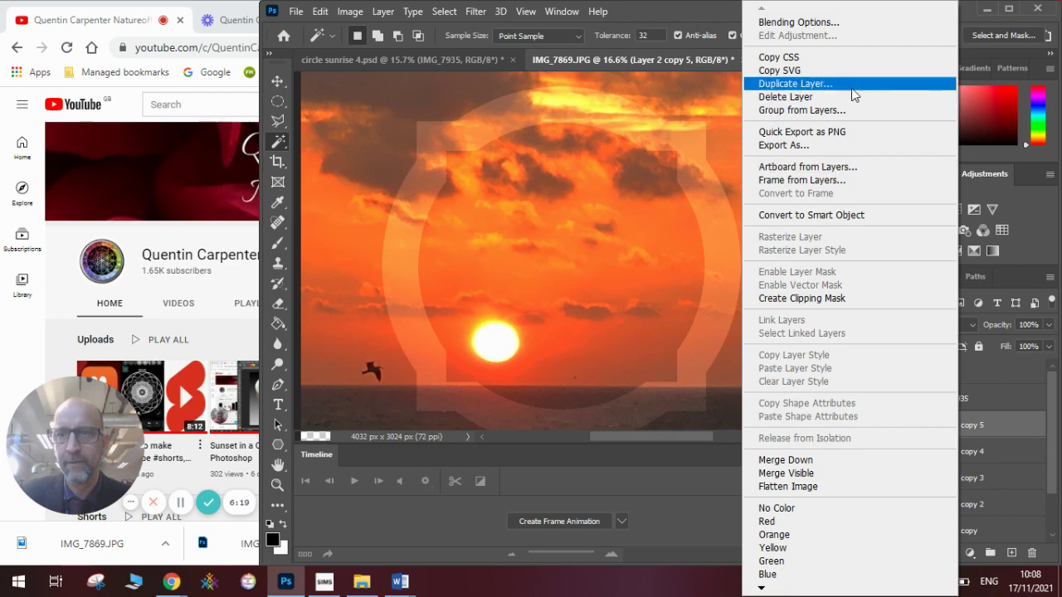
click(852, 86)
click(665, 150)
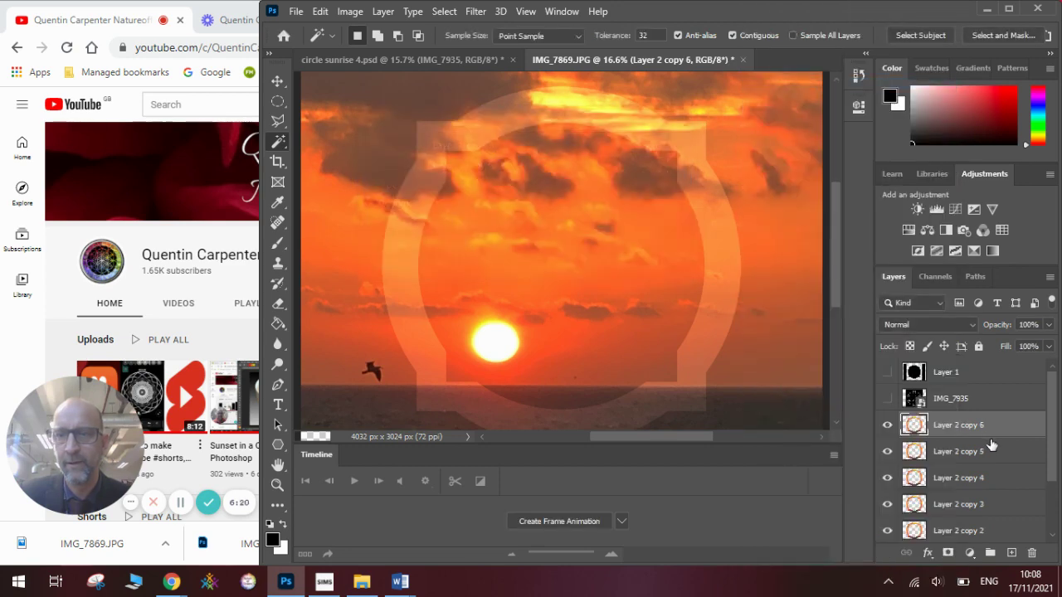
right_click(975, 425)
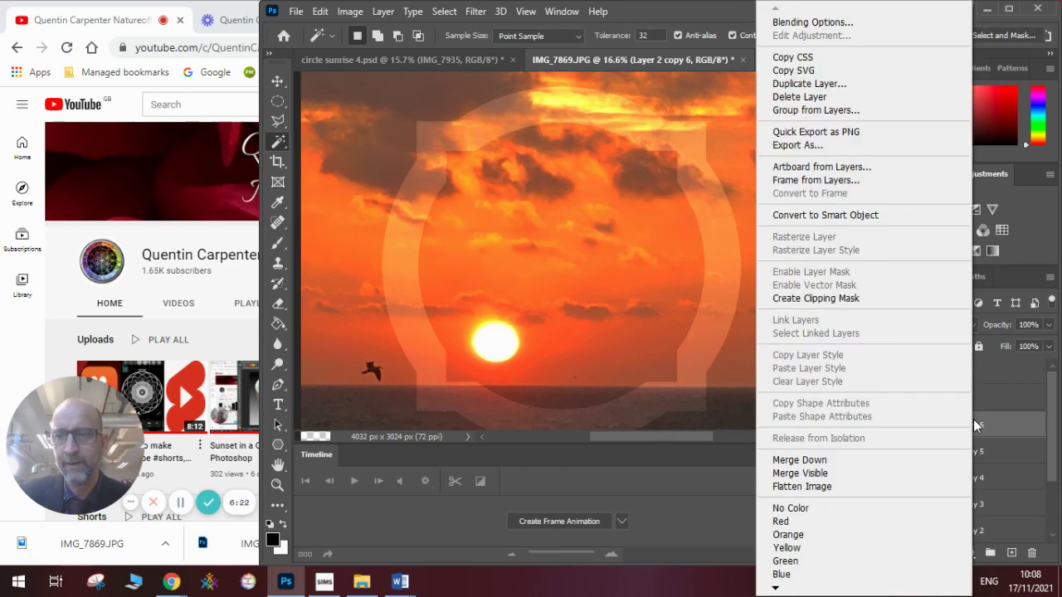
click(855, 84)
click(675, 156)
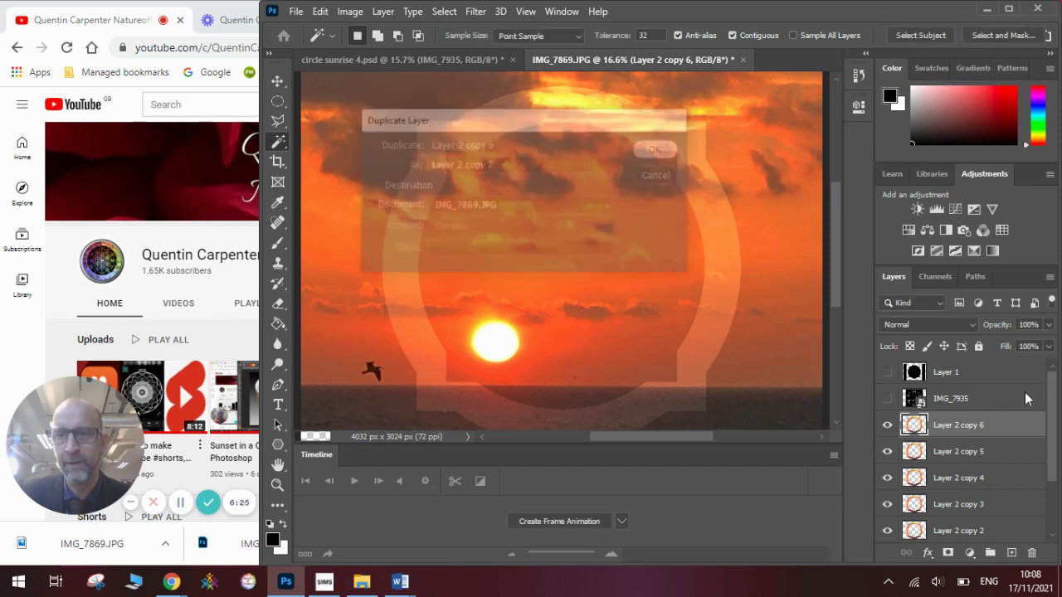
- Hide Layer 0, Layer 2 and Layer 2 copy 2 through copy 7, leaving only Layer 2 copy visible
drag(1056, 429, 1059, 496)
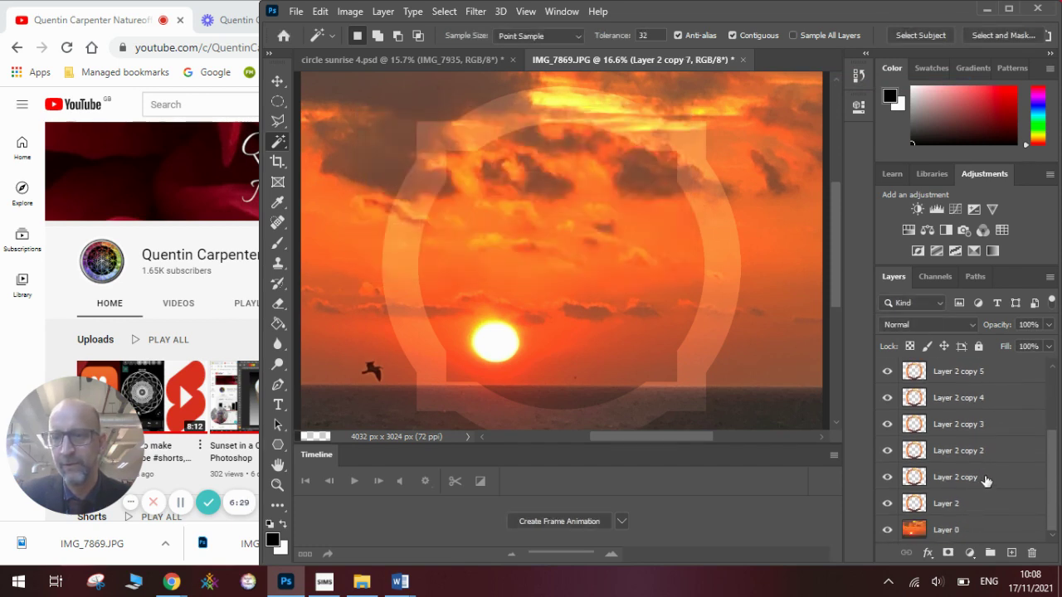
scroll(1055, 487, up, 2)
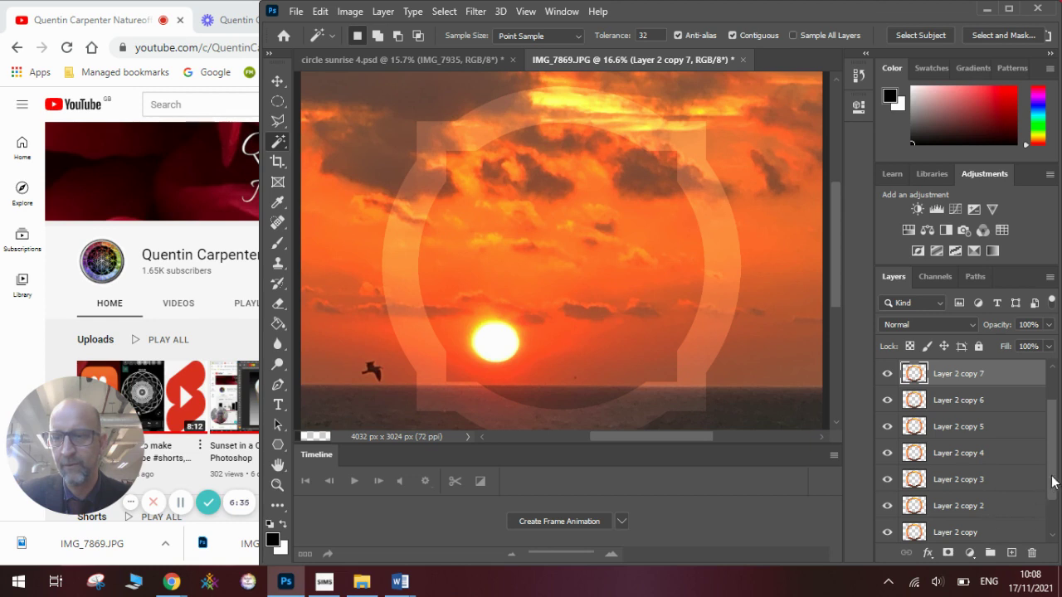
drag(1055, 480, 1054, 505)
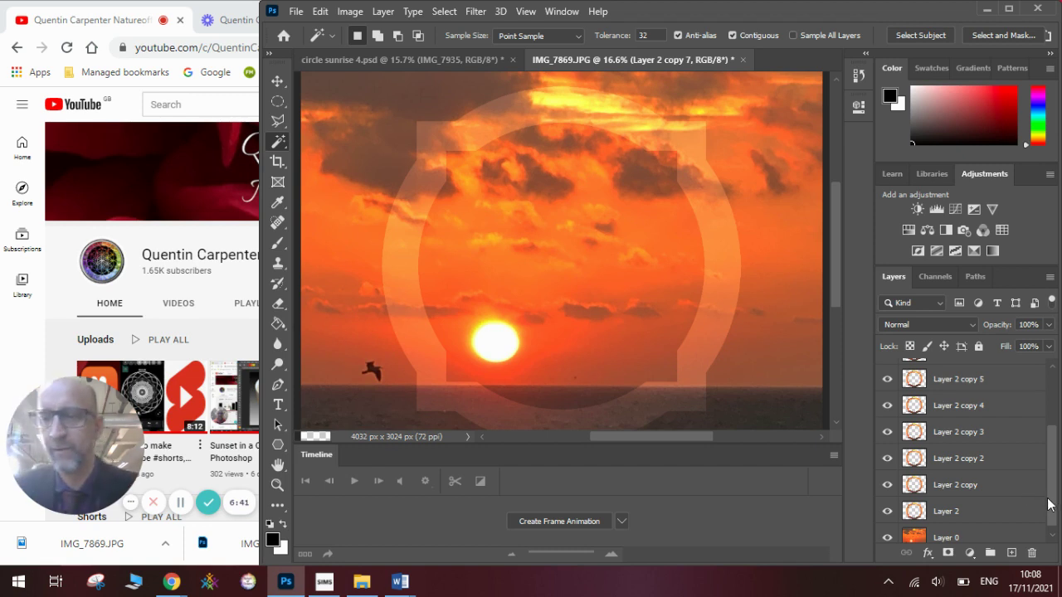
scroll(1052, 495, up, 1)
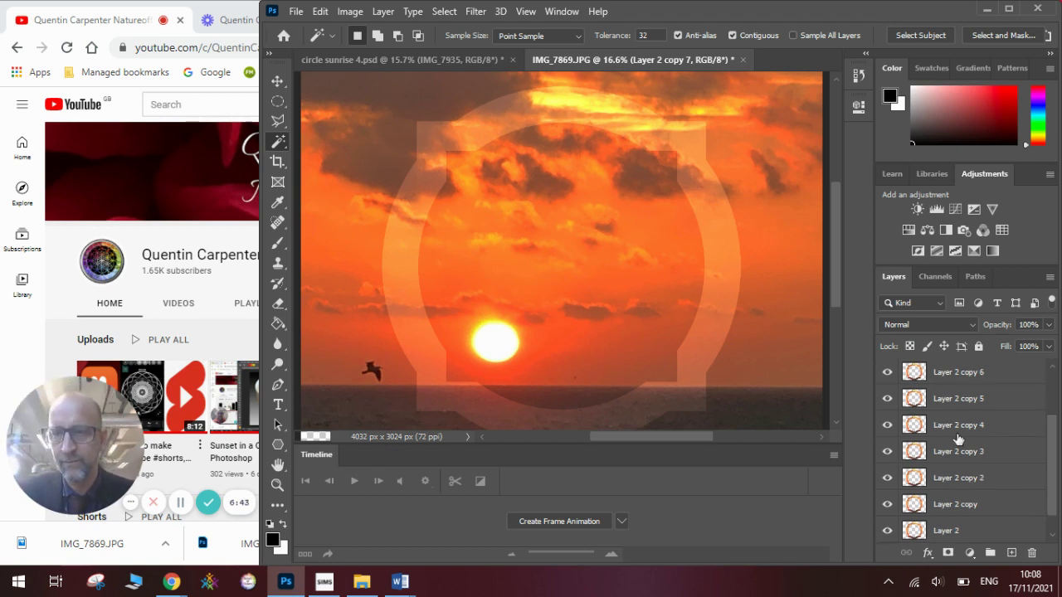
scroll(999, 435, up, 1)
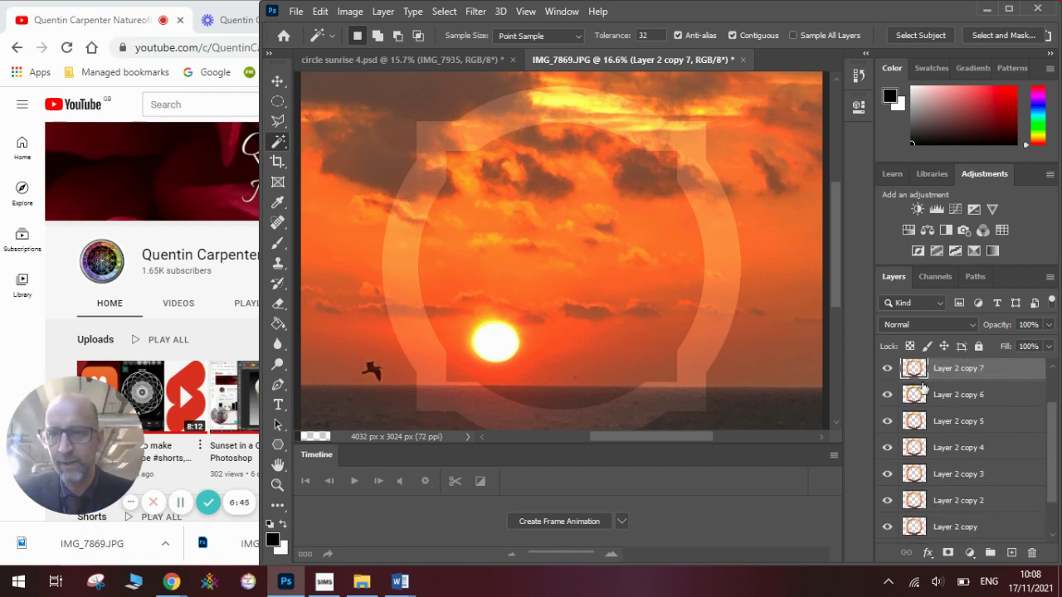
drag(888, 369, 888, 504)
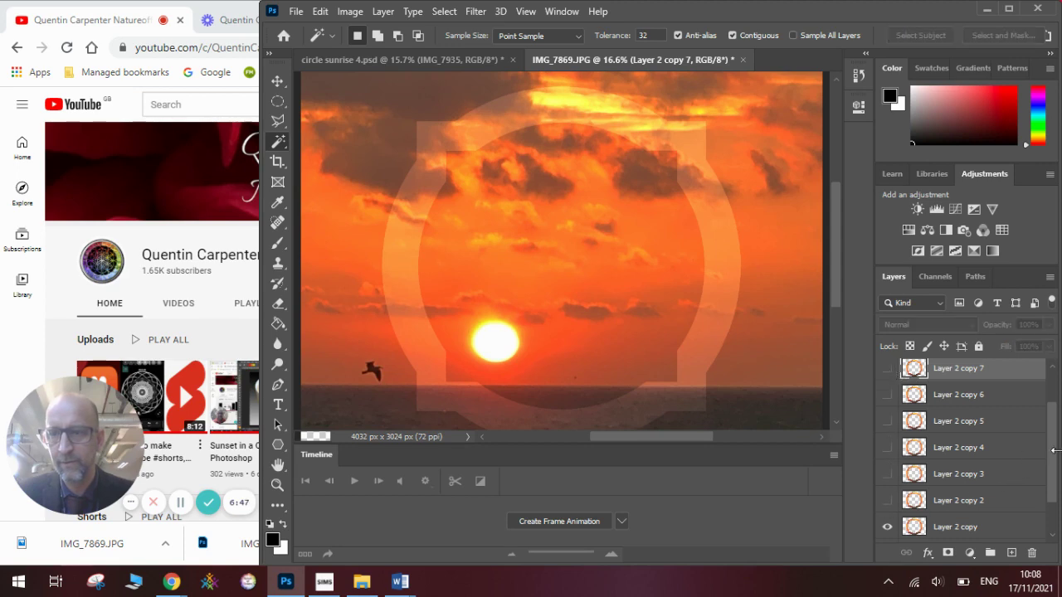
scroll(1052, 457, down, 1)
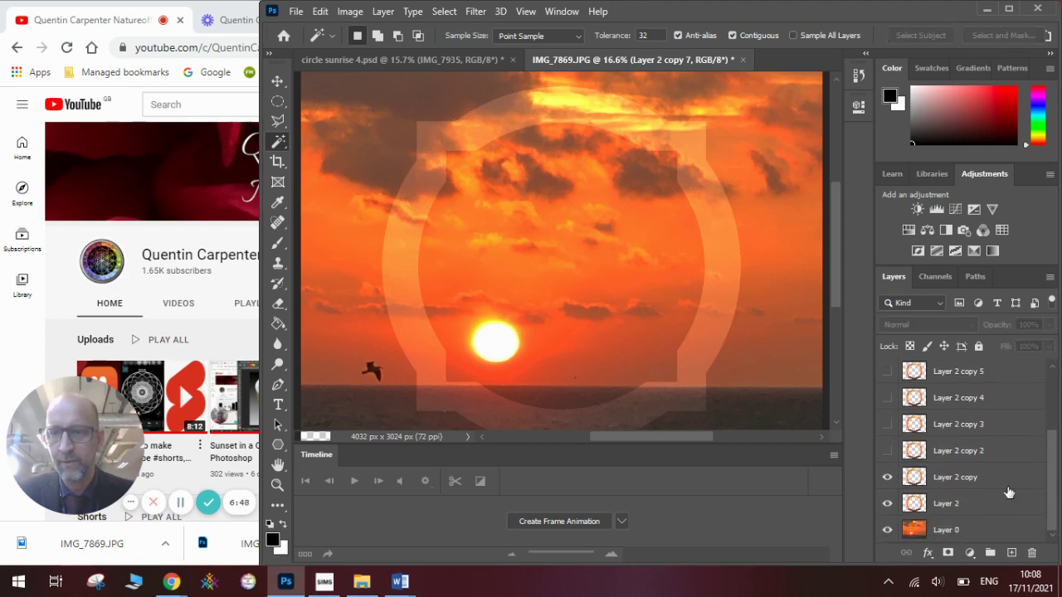
click(888, 529)
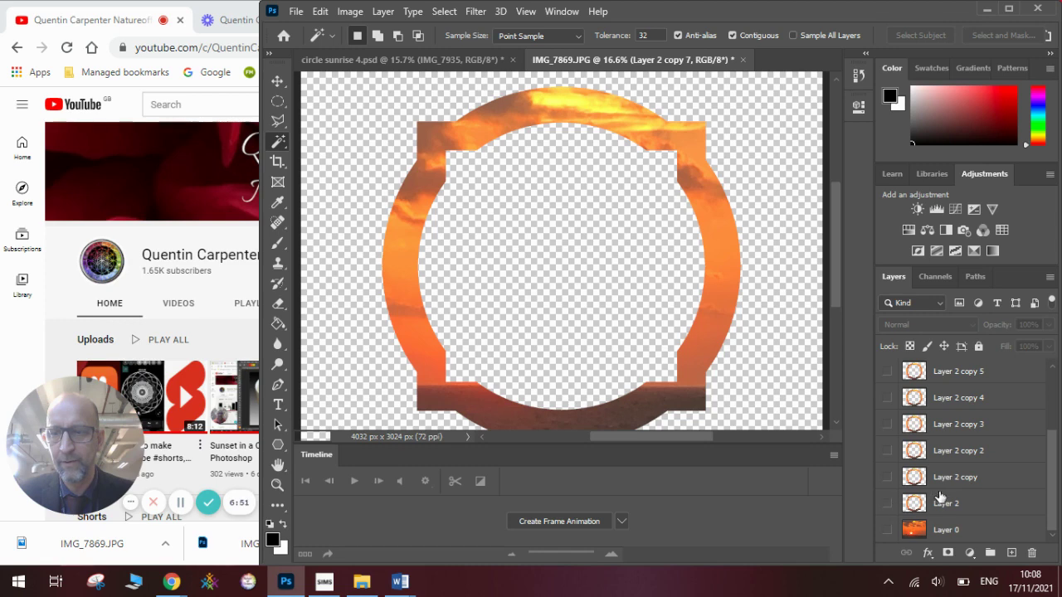
click(888, 503)
click(889, 477)
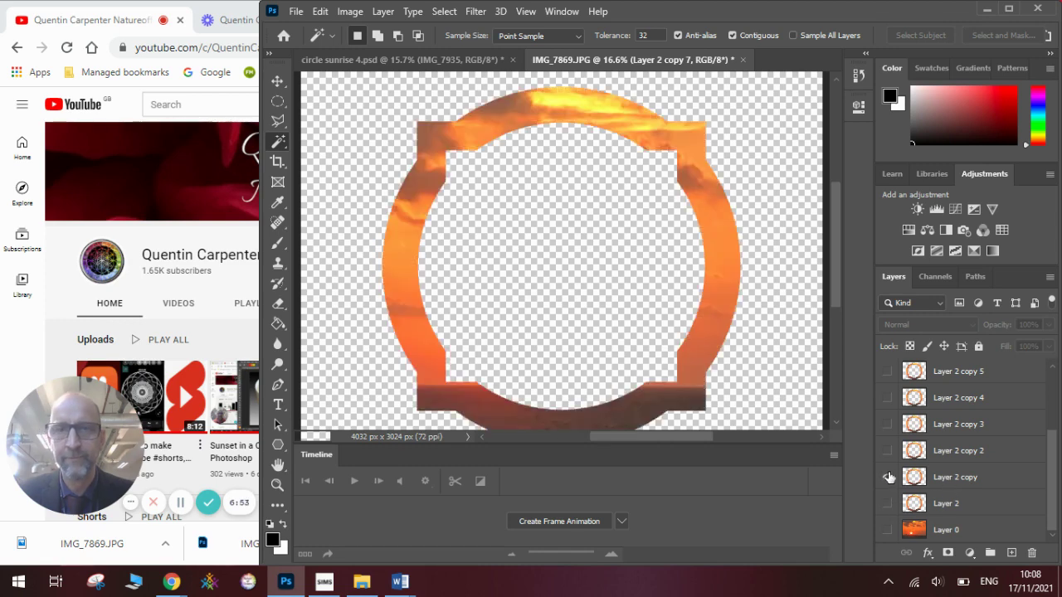
- Select the Layer 2 copy frame and rotate it 45 degrees with Transform Rotate
click(320, 13)
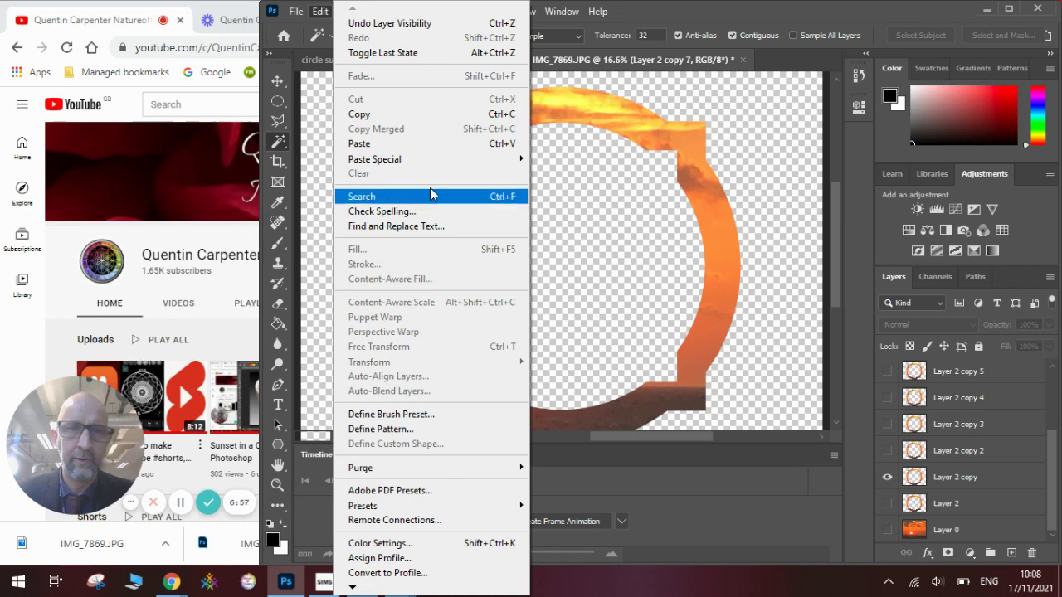
click(1001, 480)
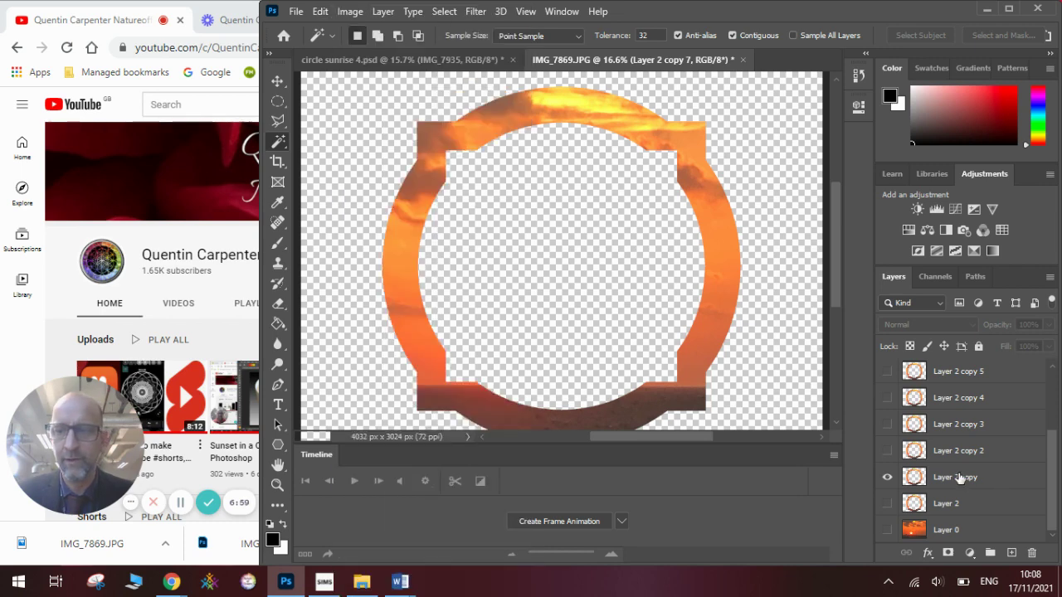
click(960, 479)
click(321, 11)
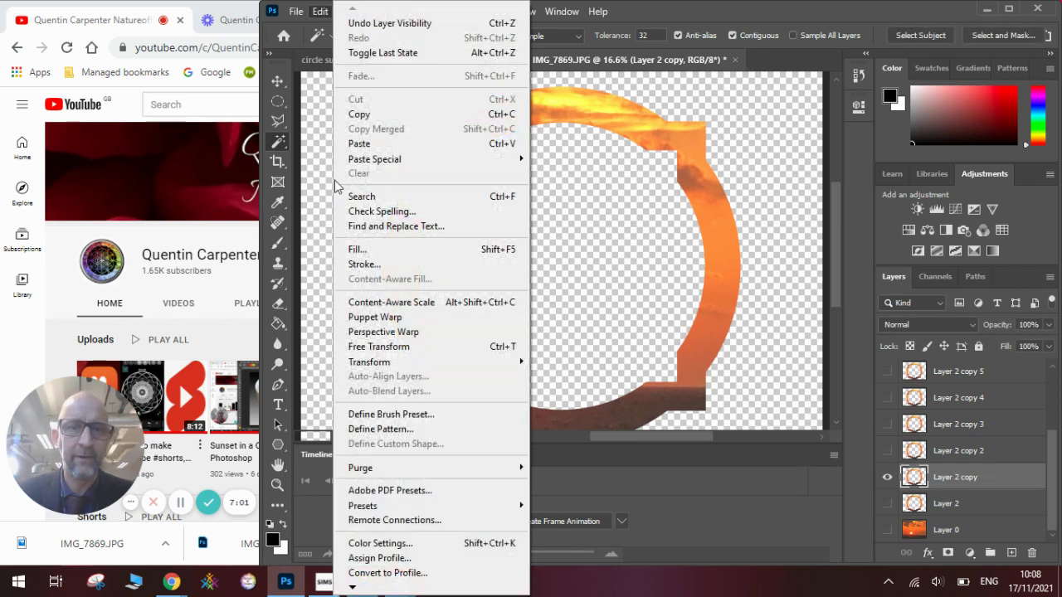
mouse_move(386, 363)
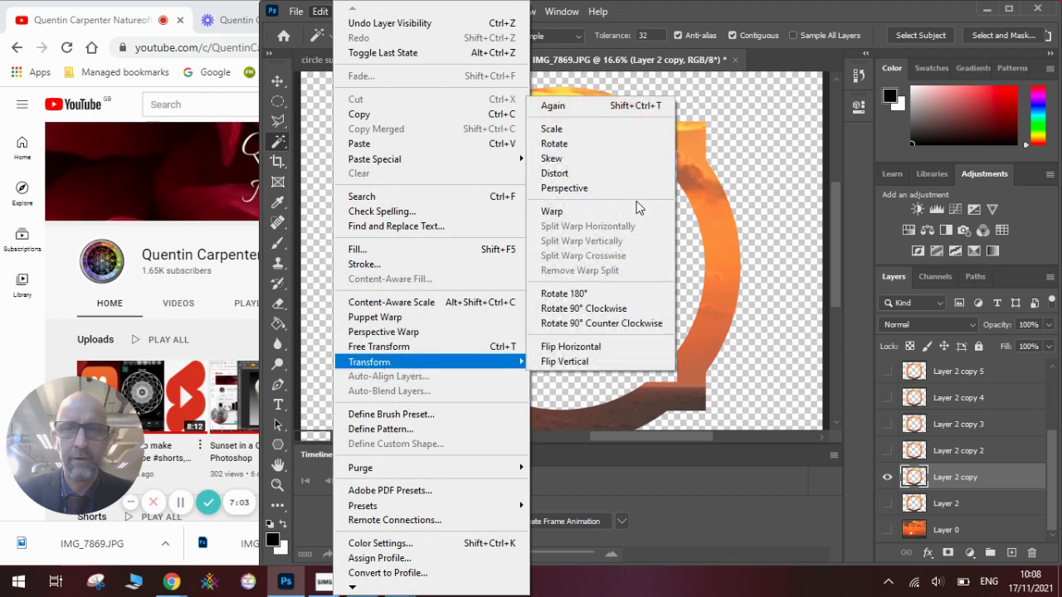
click(621, 143)
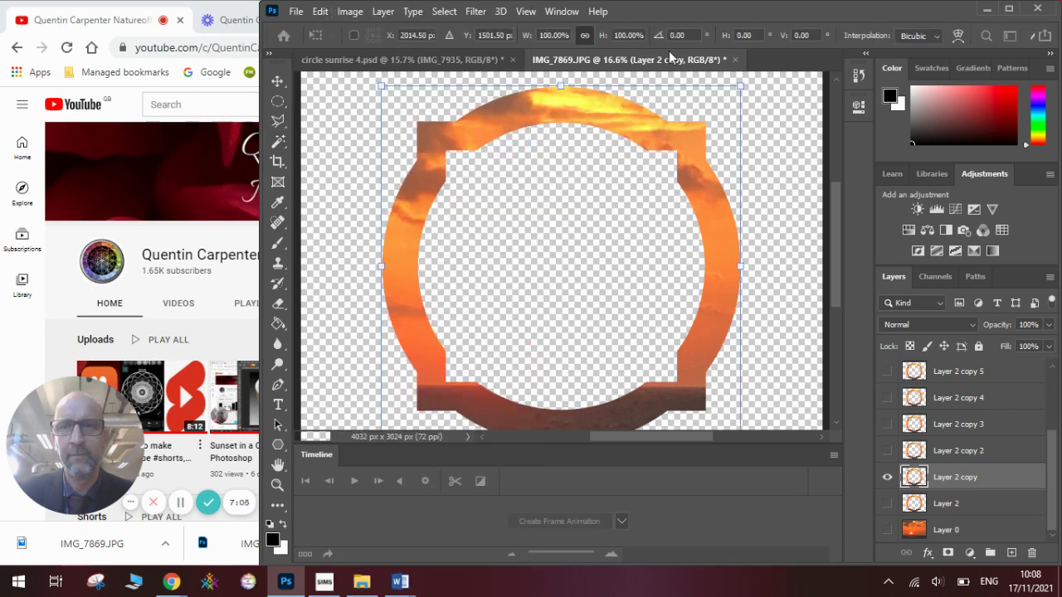
click(674, 36)
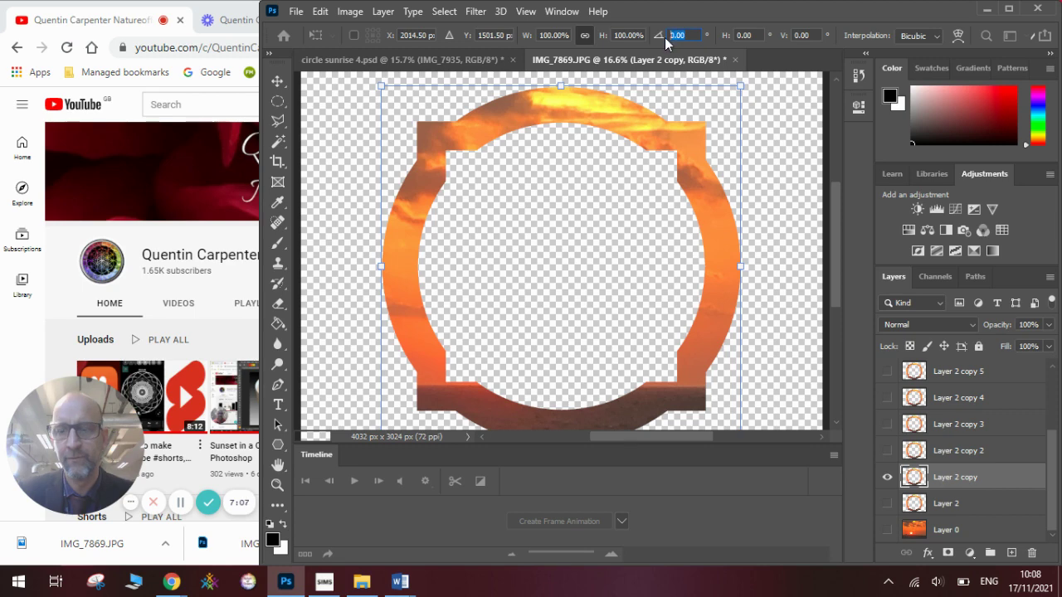
text(45)
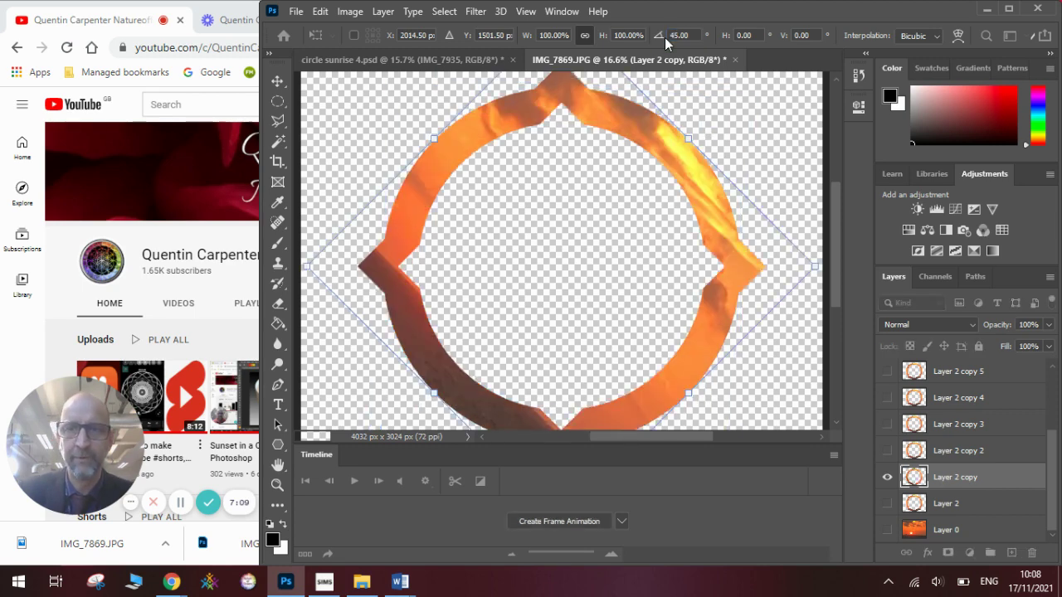
key(Return)
- Hide Layer 2 copy, show Layer 2 copy 2 instead, and rotate it 90 degrees
click(946, 453)
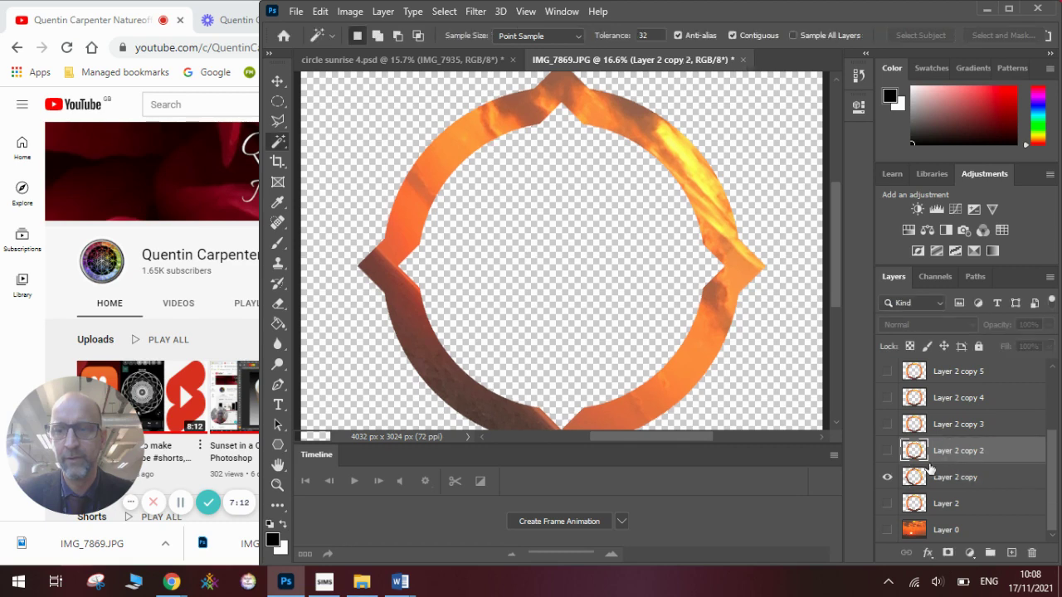
click(887, 479)
click(887, 452)
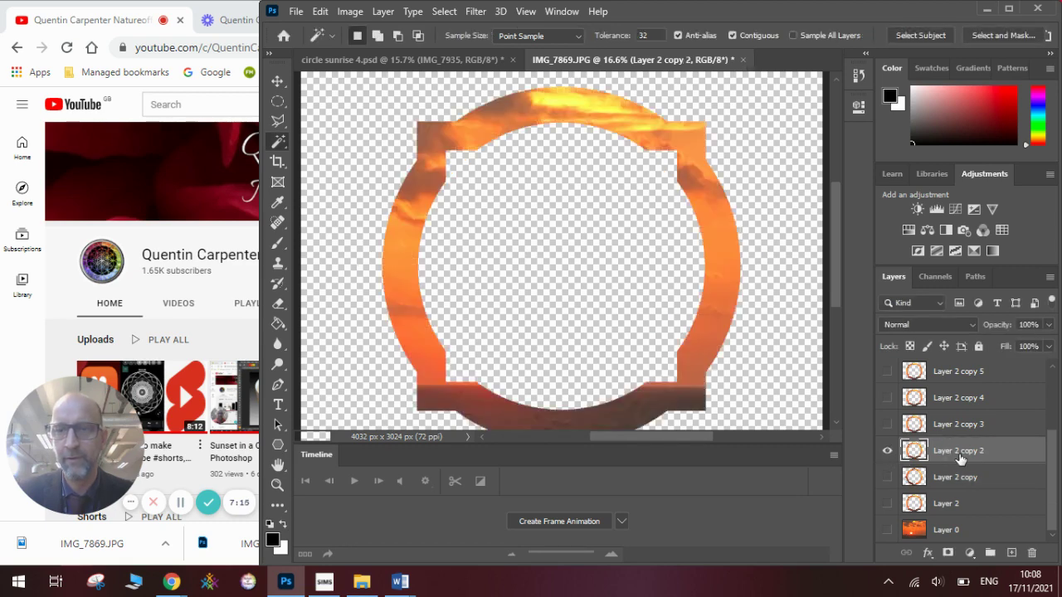
click(321, 12)
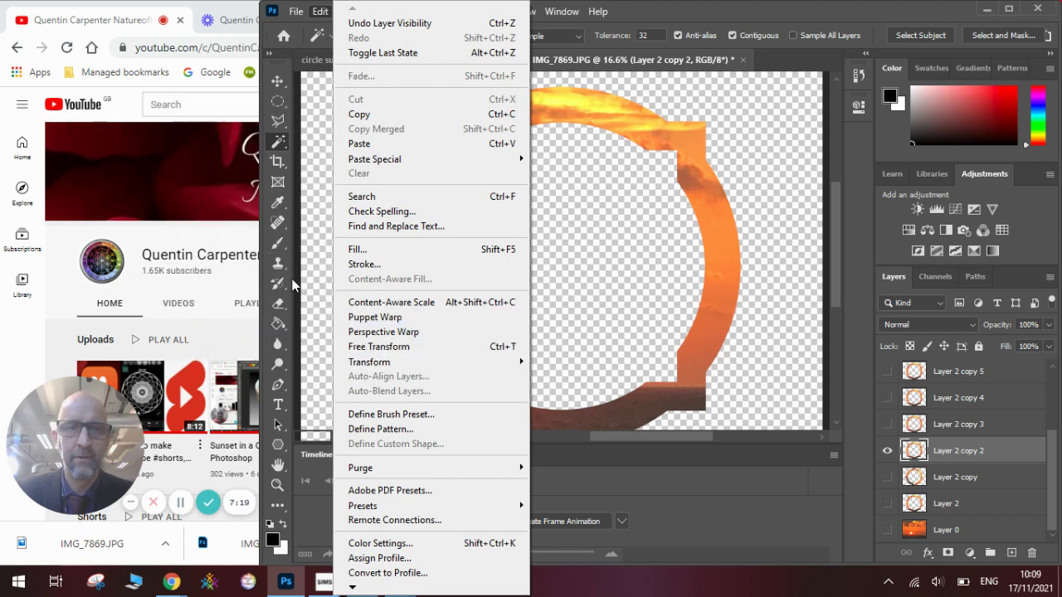
mouse_move(369, 362)
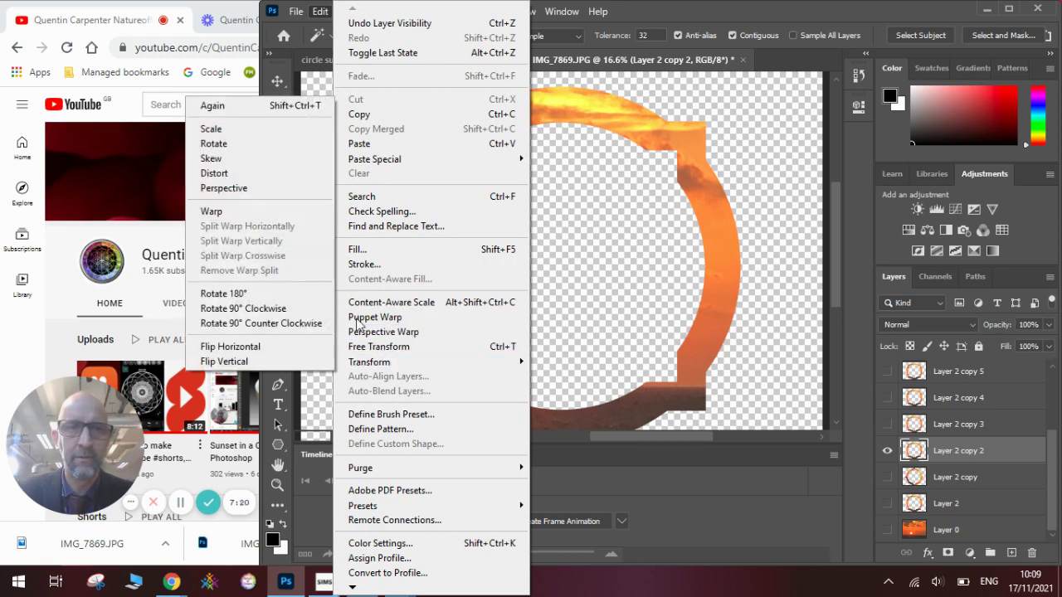
click(274, 147)
click(690, 33)
text(90)
key(Return)
key(Return)
- Select and show Layer 2 copy 3, then rotate it 135 degrees
click(938, 424)
click(888, 424)
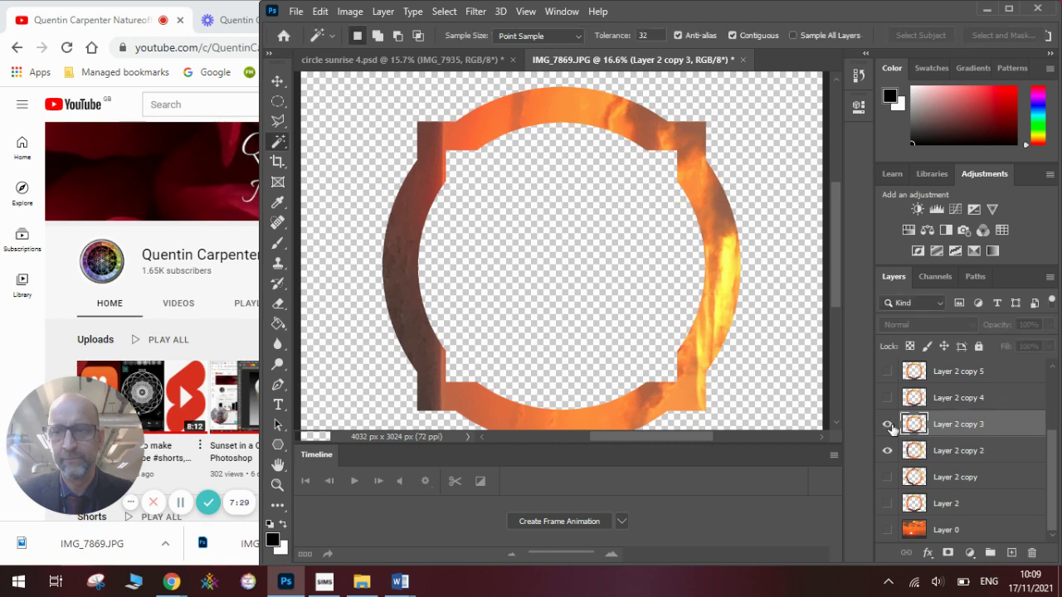
click(322, 11)
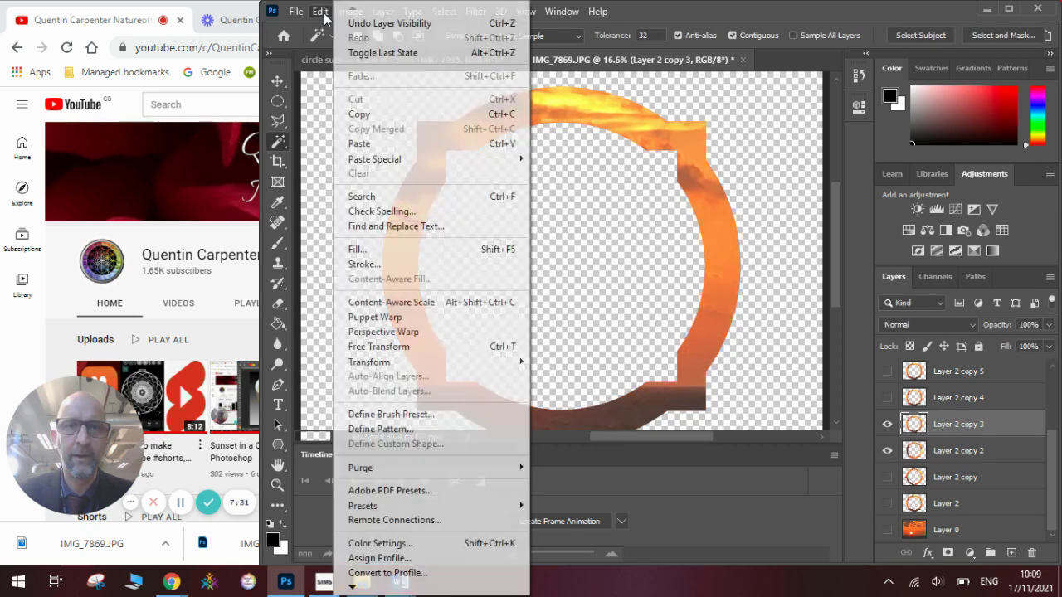
mouse_move(406, 363)
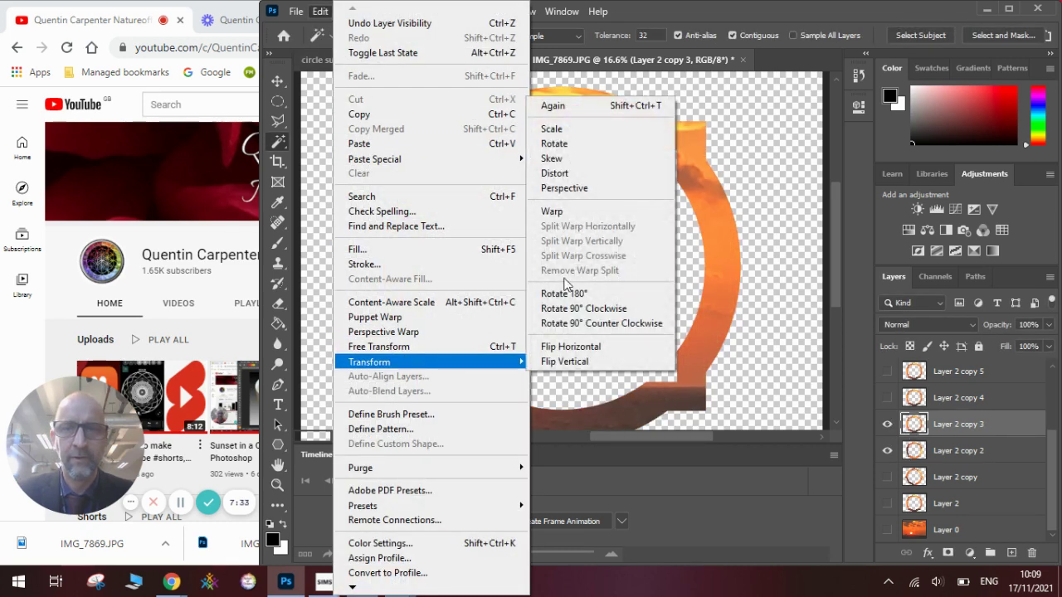
click(573, 144)
click(693, 34)
text(135)
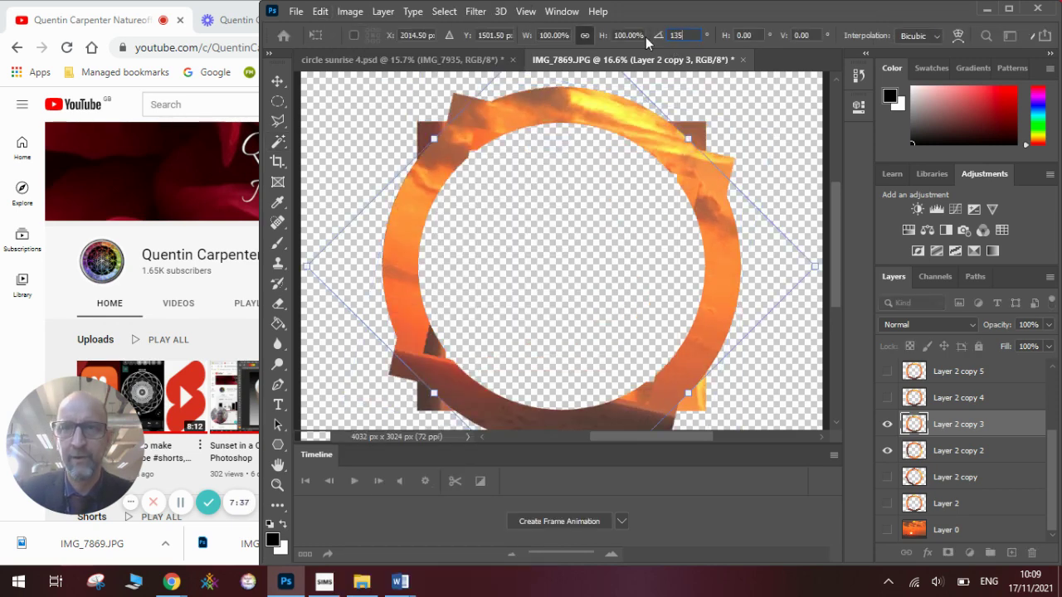
key(Return)
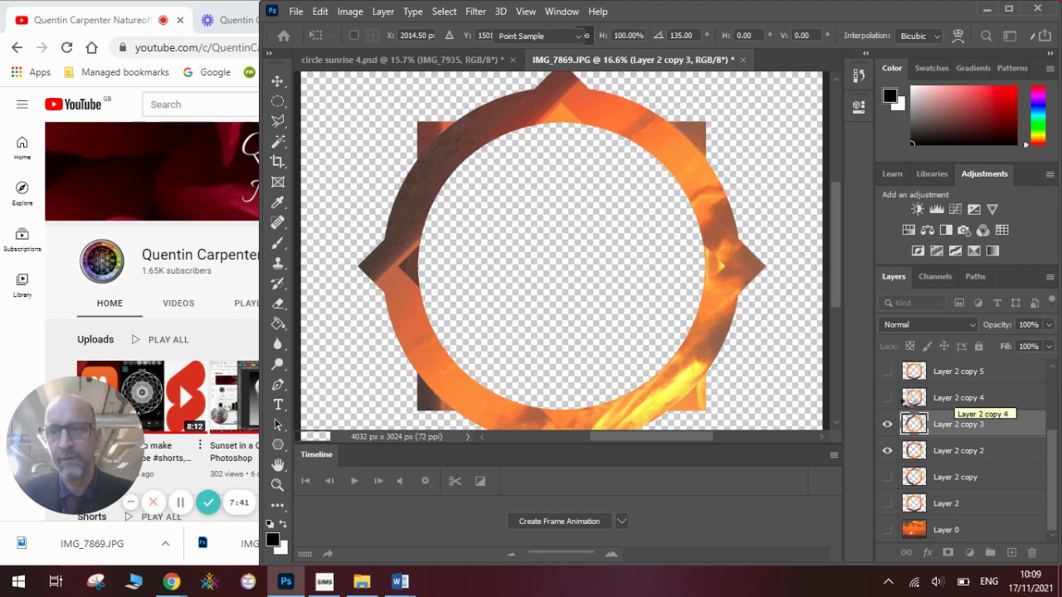
- Select Layer 2 copy 4 and make it the only visible layer, hiding Layer 2 copy 2 and copy 3
click(912, 399)
click(887, 424)
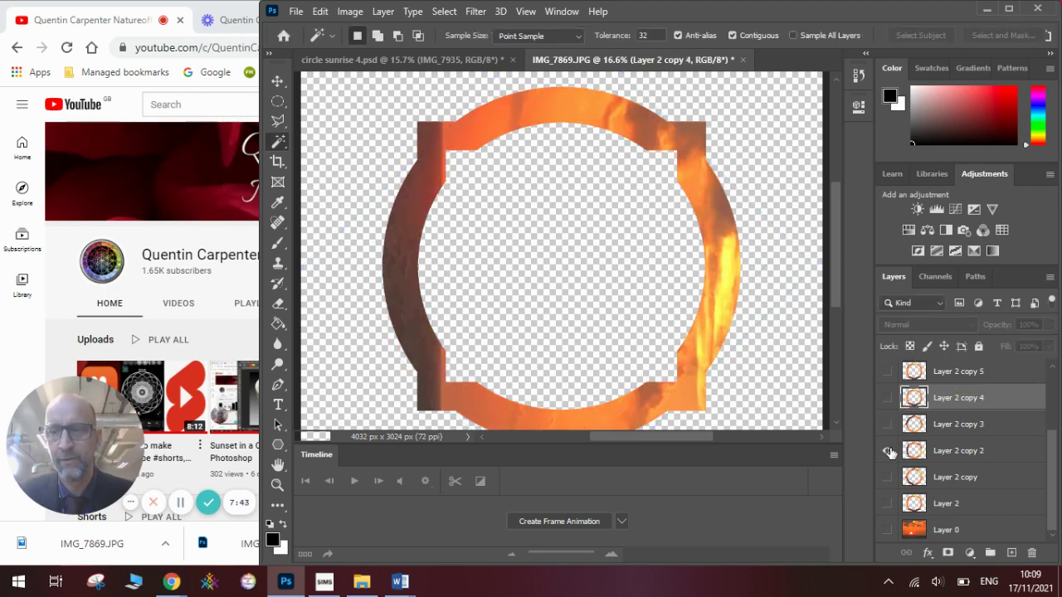
click(887, 451)
click(888, 422)
click(888, 399)
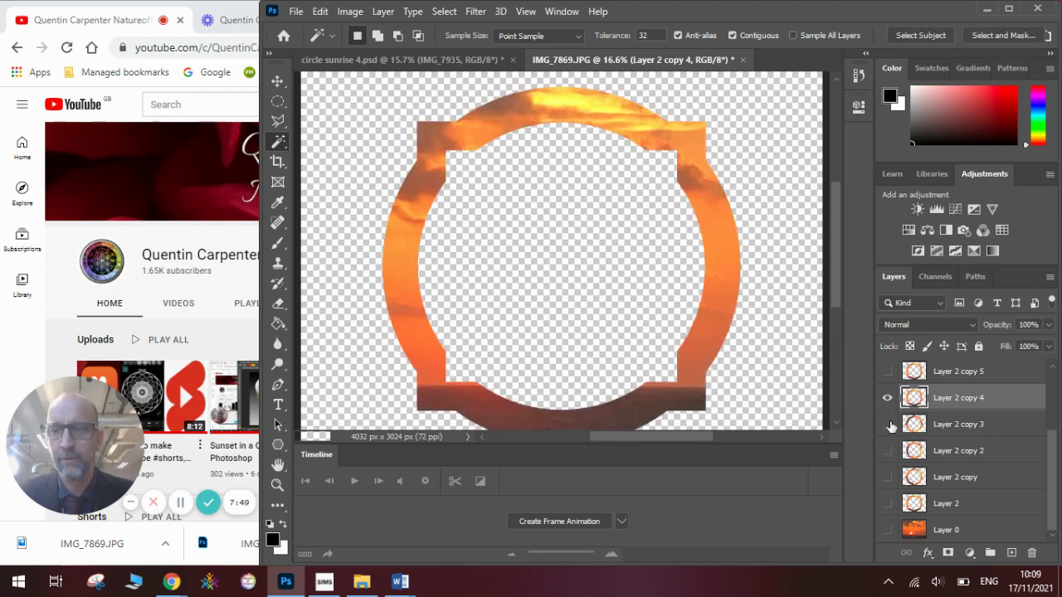
- Rotate the Layer 2 copy 4 frame 180 degrees and commit the transform
click(320, 11)
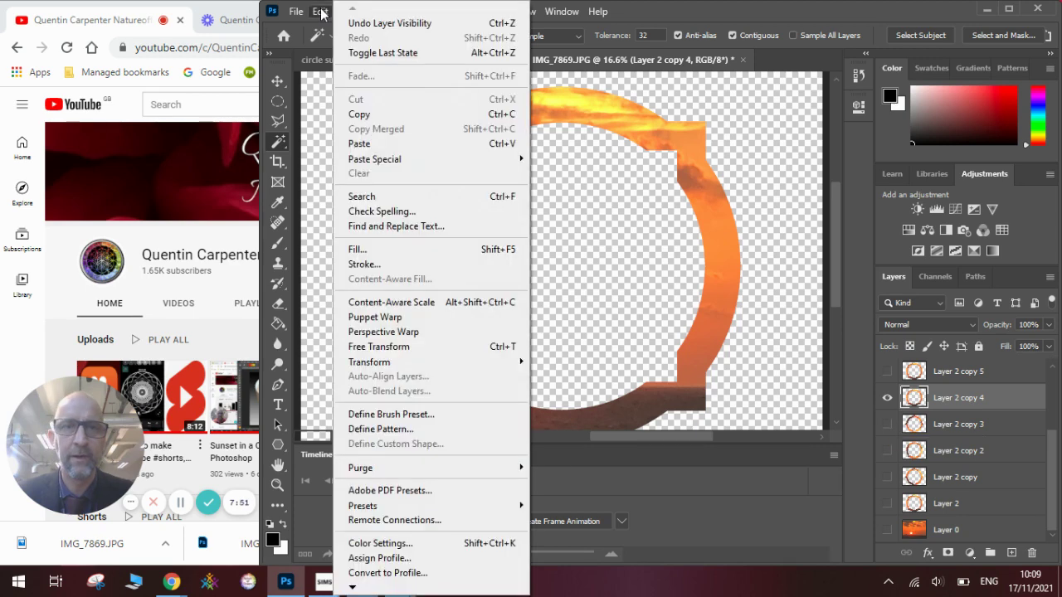
mouse_move(431, 363)
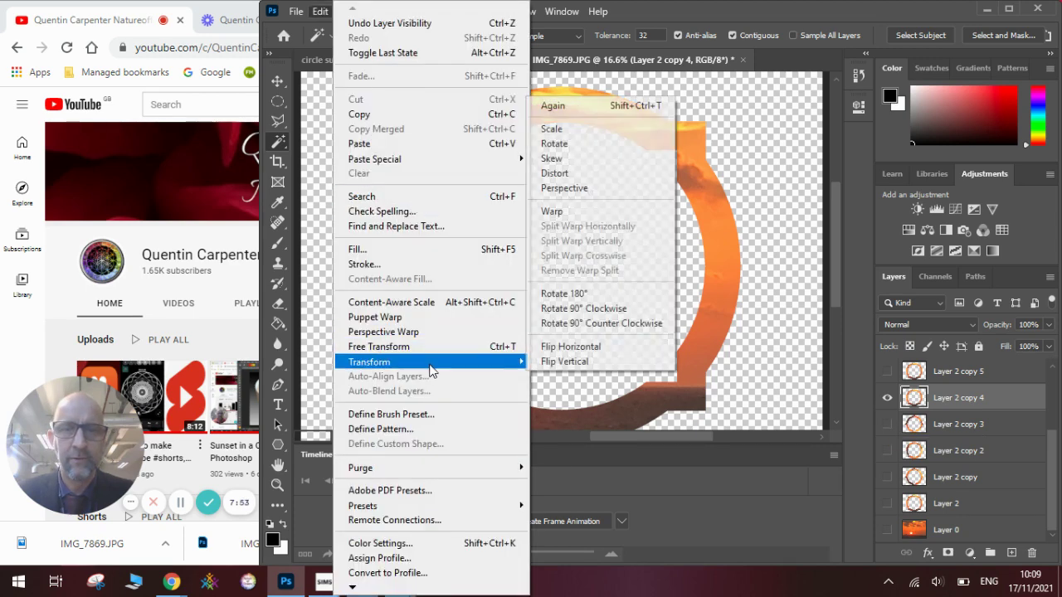
click(594, 150)
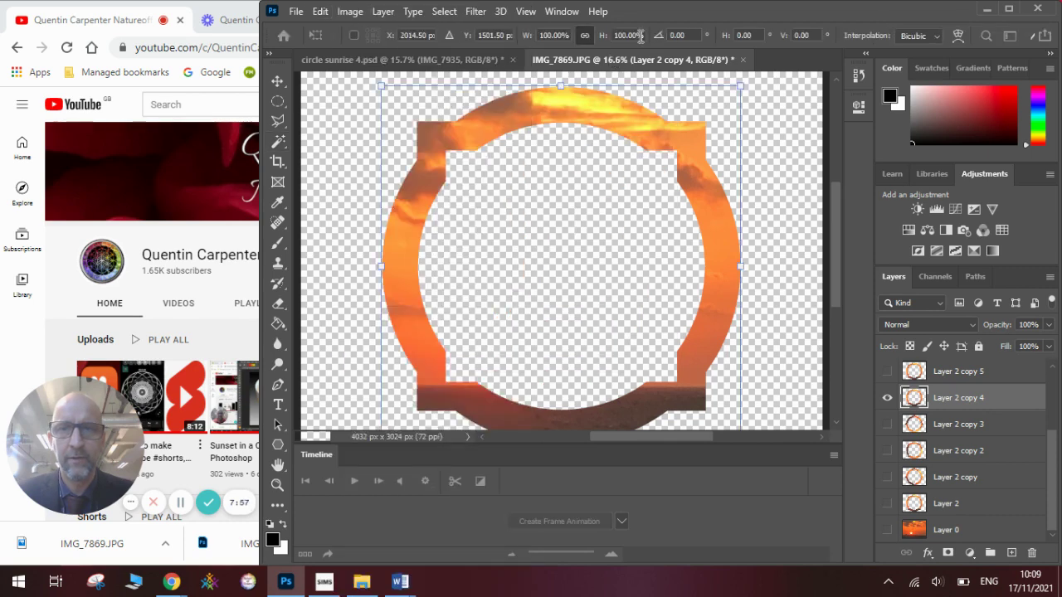
double_click(679, 35)
text(180)
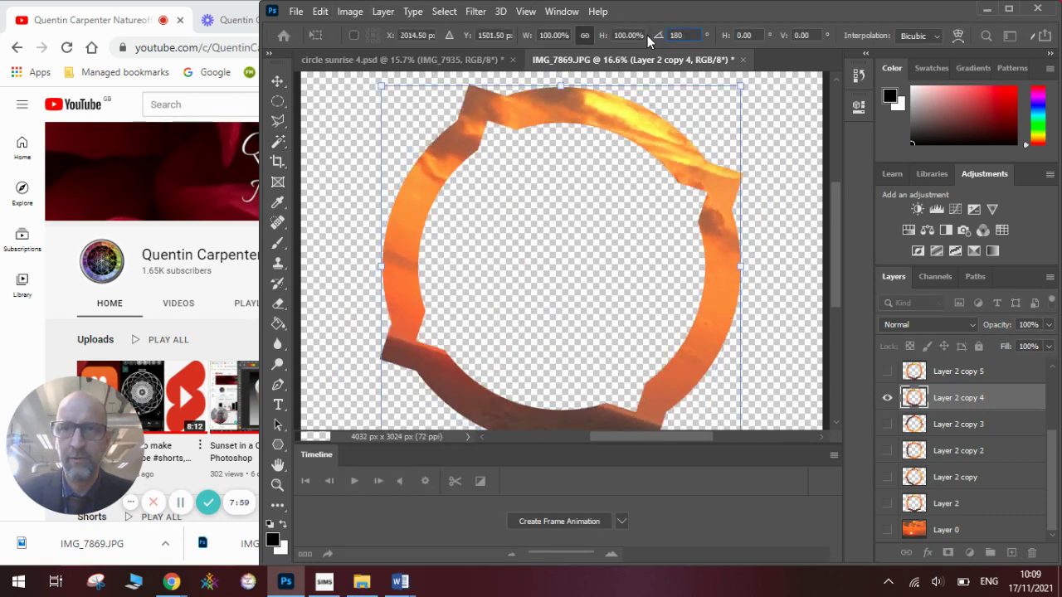
key(Return)
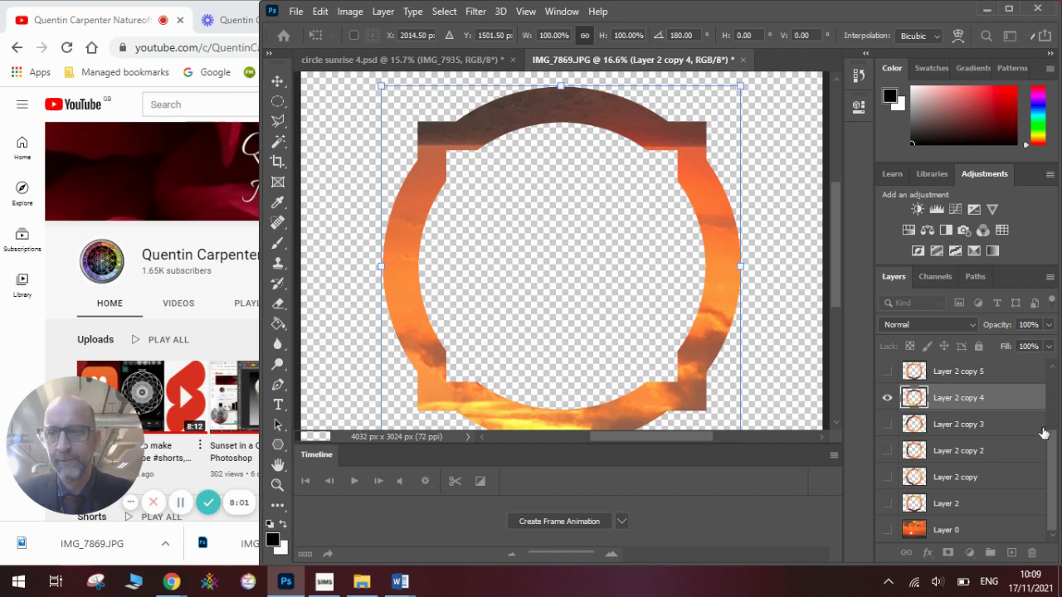
drag(1052, 453, 1039, 387)
key(Return)
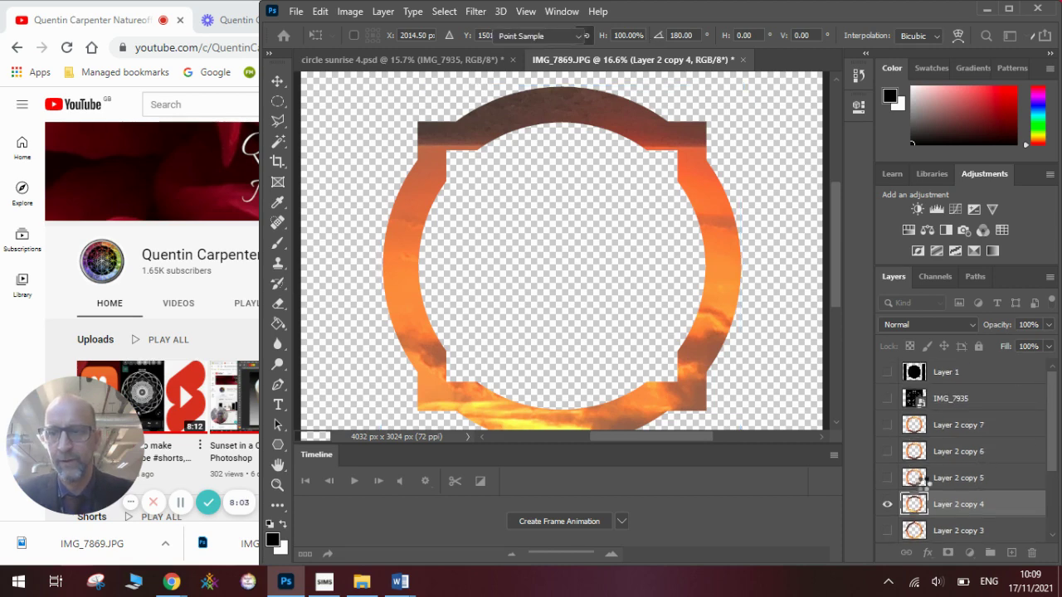
- Show Layer 2 copy 5 in place of Layer 2 copy 4 and rotate it -135 degrees
click(905, 481)
click(887, 479)
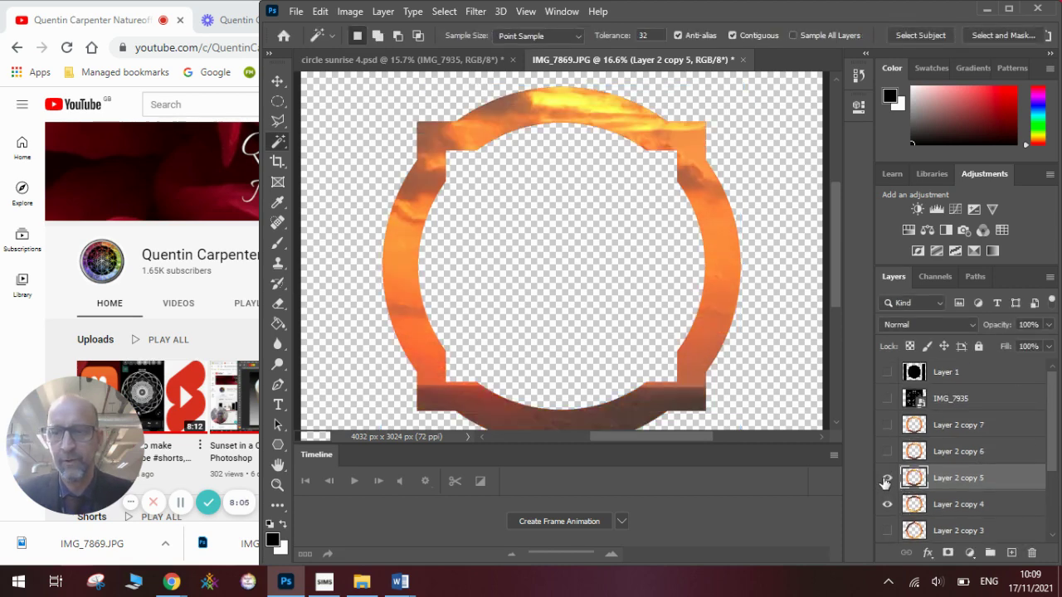
click(887, 504)
click(320, 10)
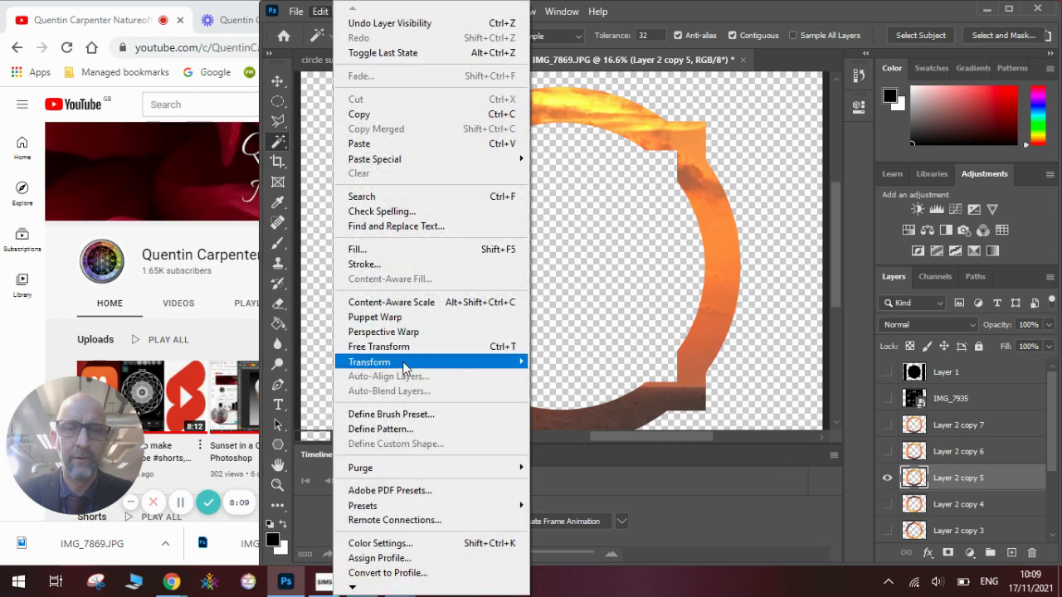
mouse_move(402, 363)
click(246, 156)
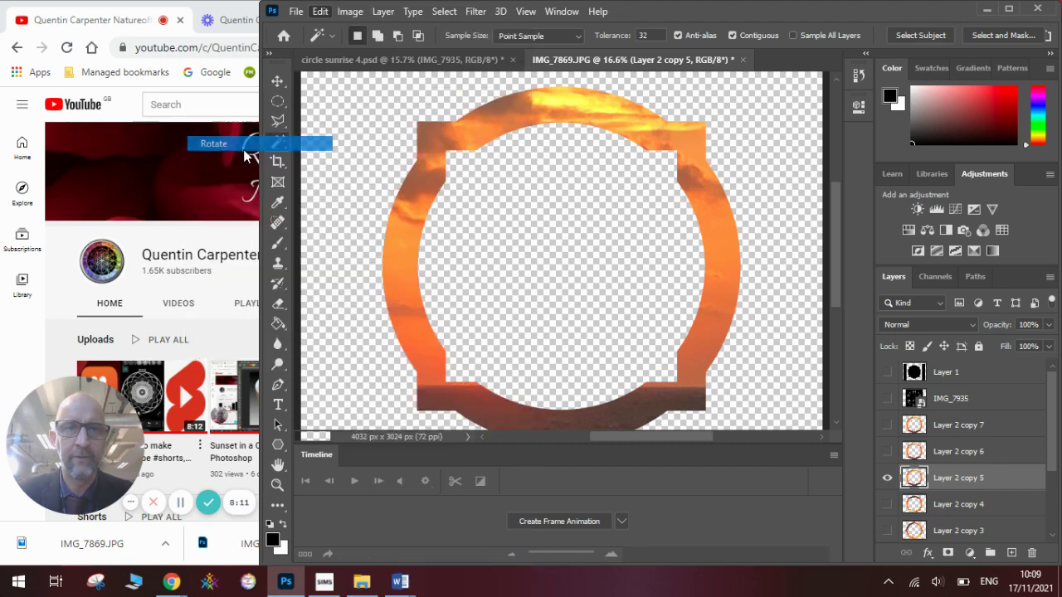
click(685, 35)
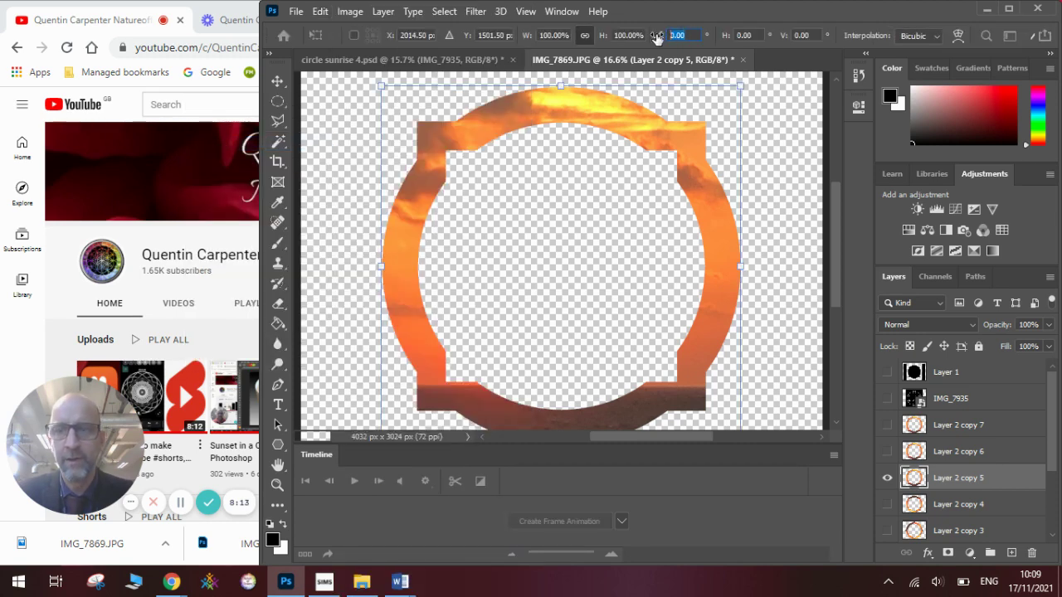
text(-135)
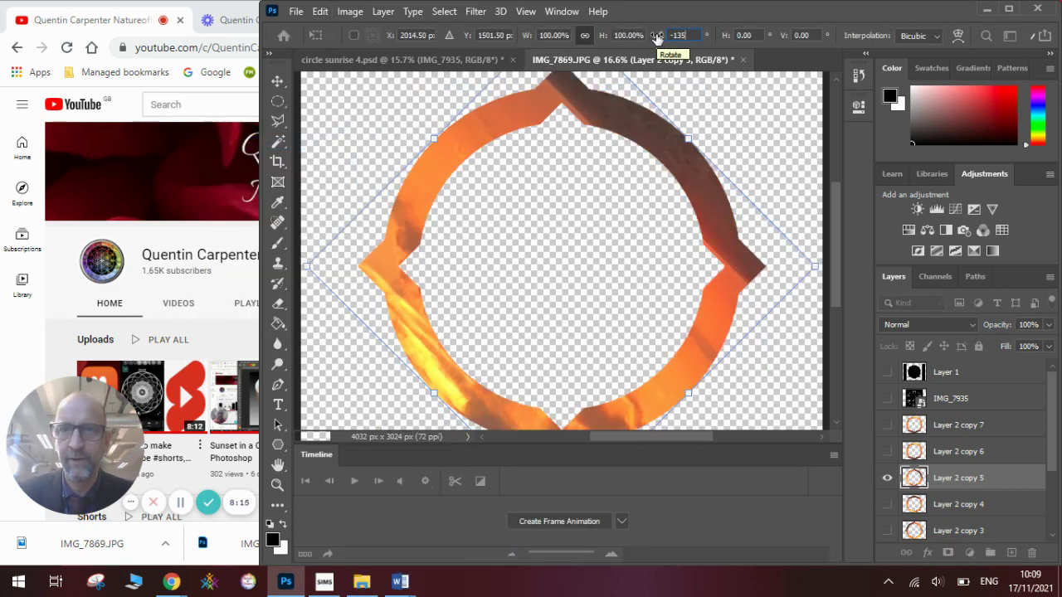
key(Return)
- Make Layer 2 copy 6 the only visible layer and rotate its frame -90 degrees
click(906, 453)
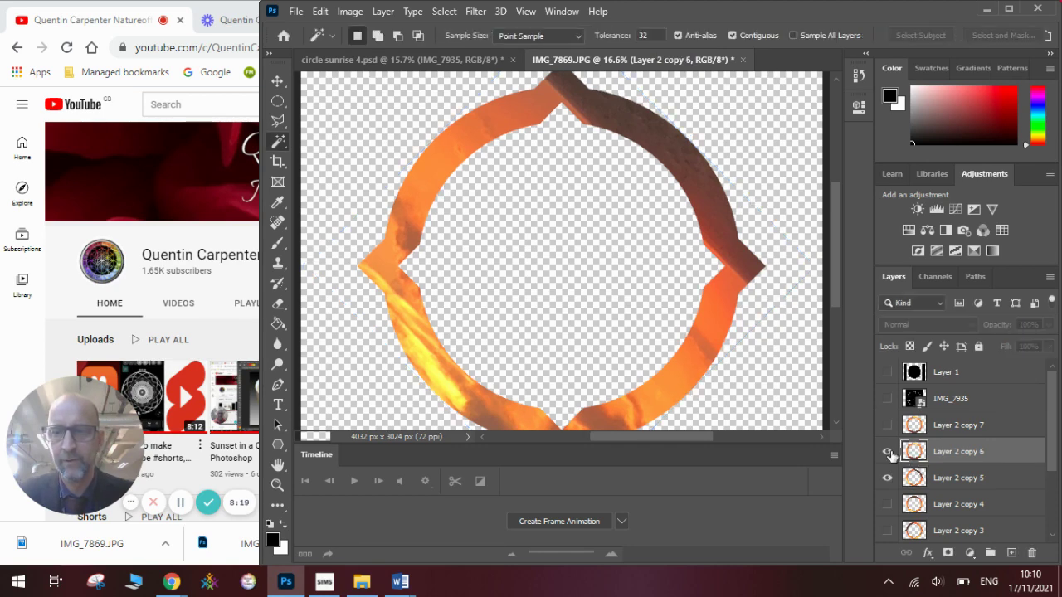
alt+click(887, 452)
click(319, 10)
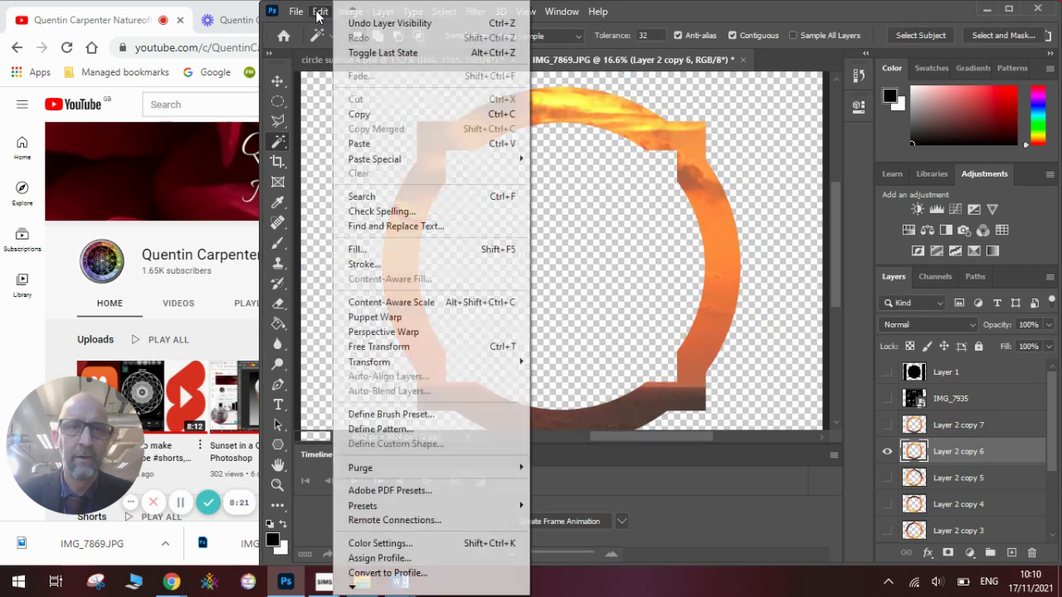
mouse_move(373, 362)
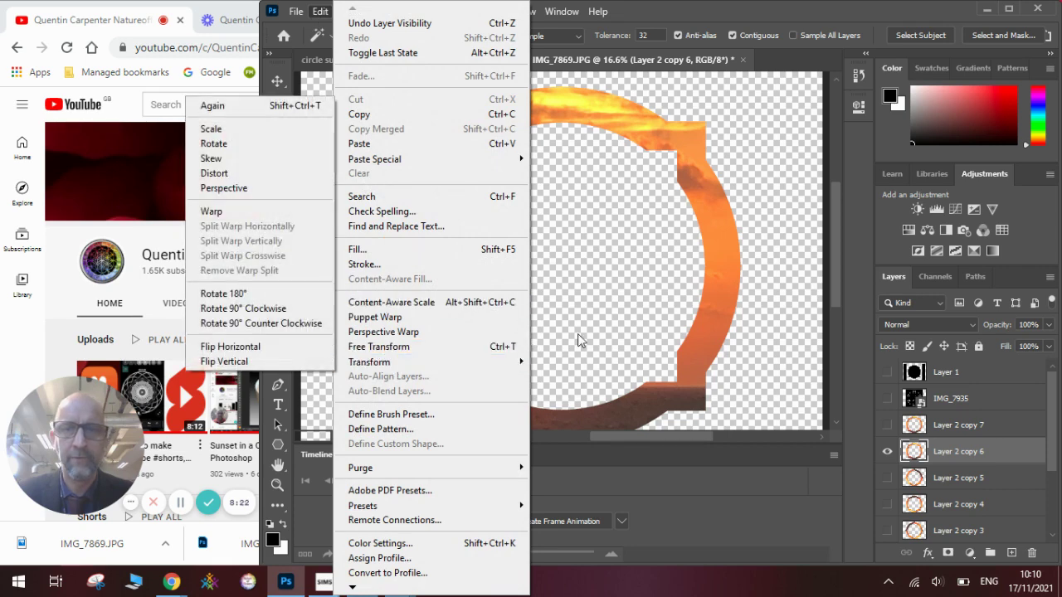
click(261, 144)
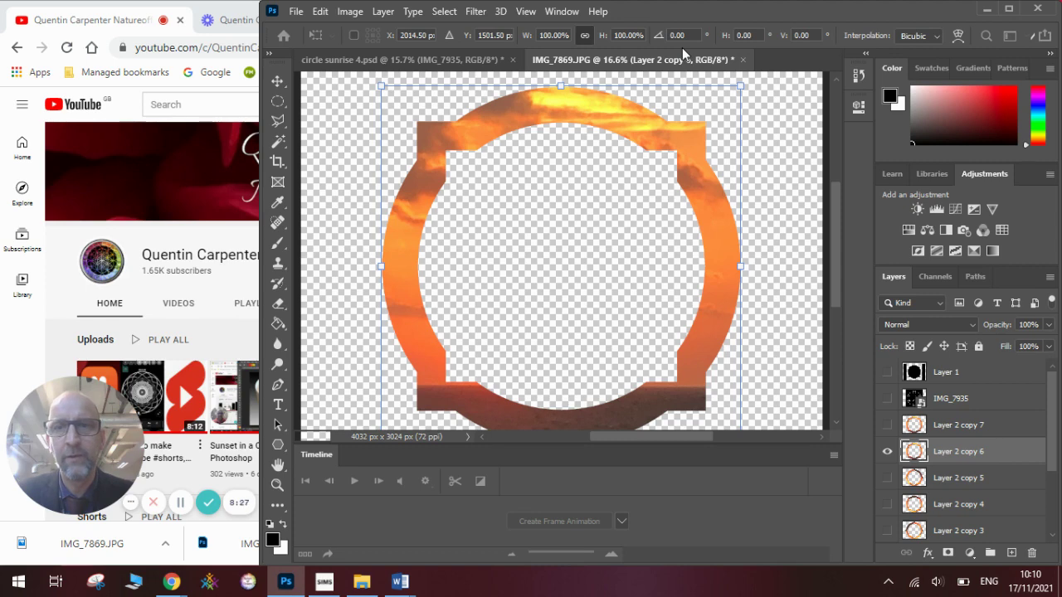
click(690, 35)
key(BackSpace)
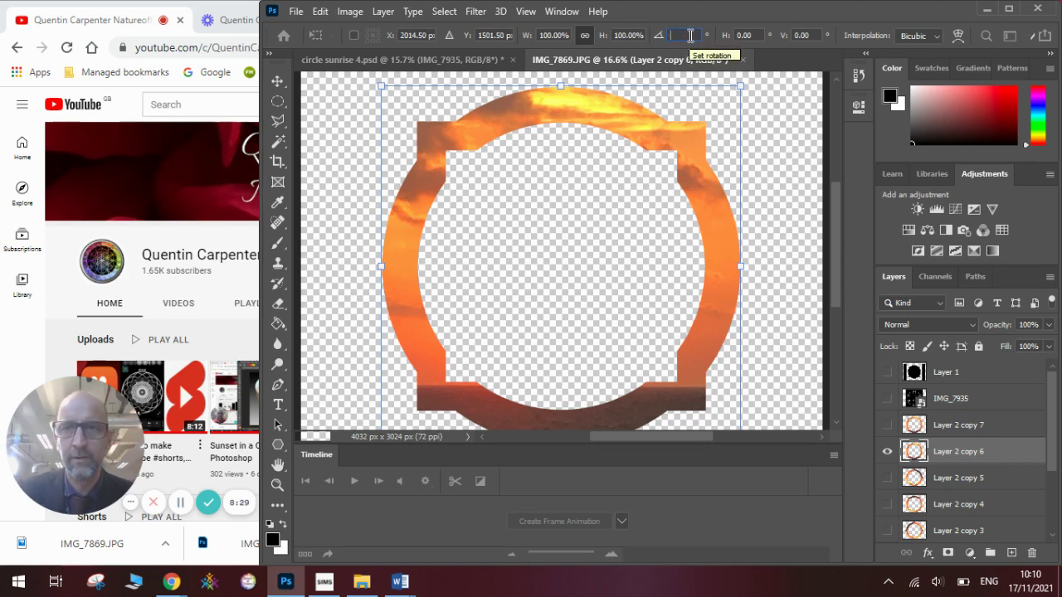
text(-90)
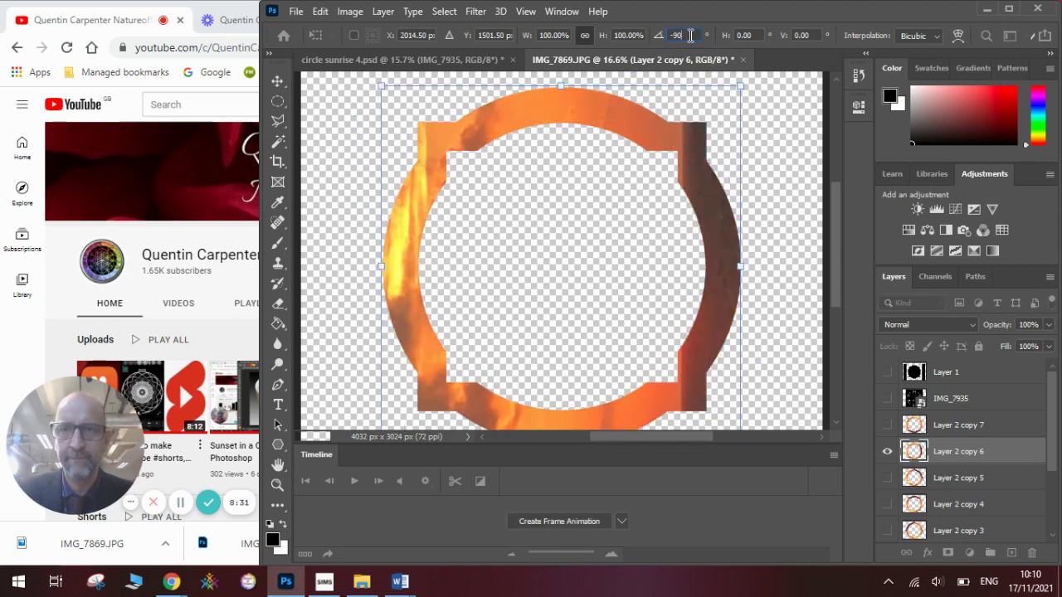
key(Return)
- Show Layer 2 copy 7 in place of Layer 2 copy 6 and open its rotation angle for editing
click(887, 425)
click(900, 426)
click(887, 452)
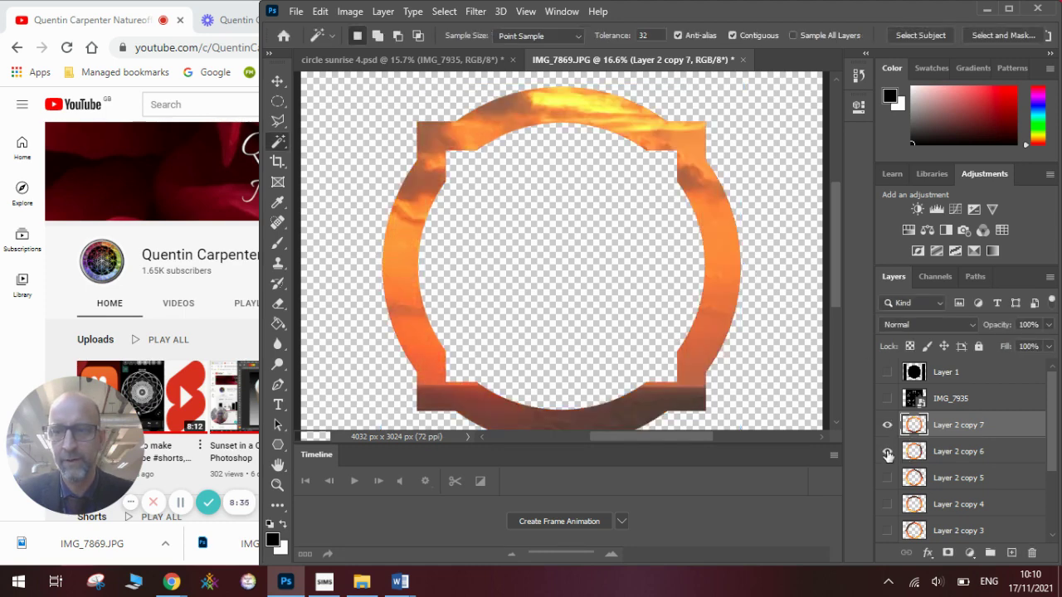
click(320, 12)
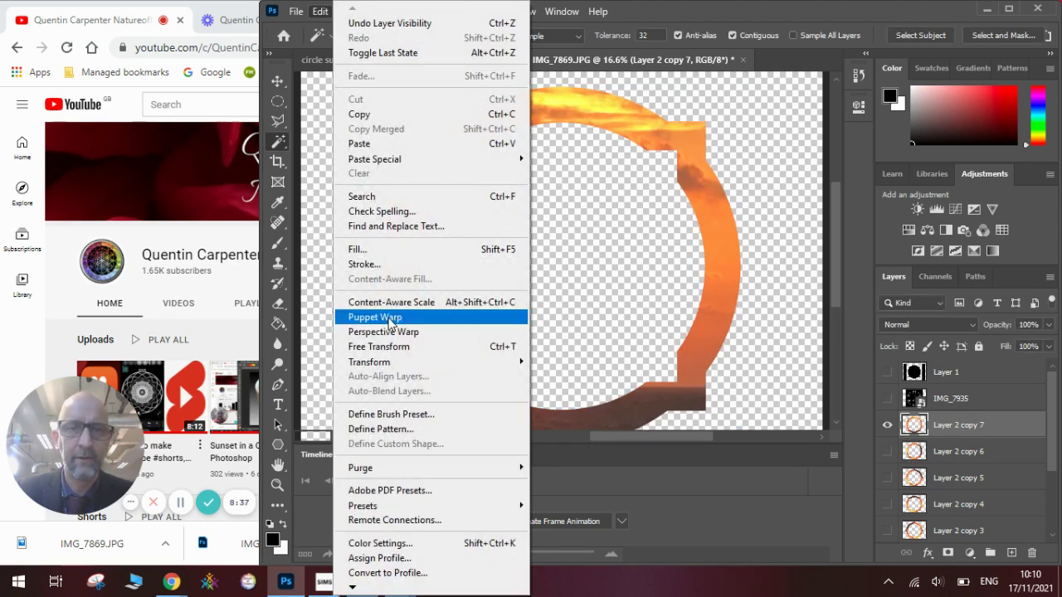
mouse_move(407, 368)
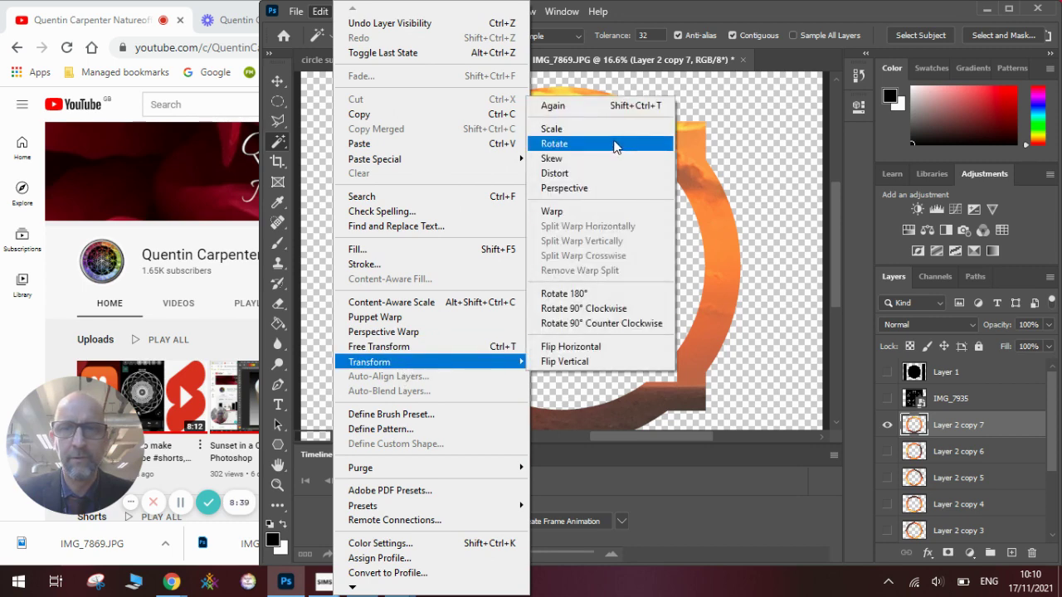
click(615, 143)
click(692, 37)
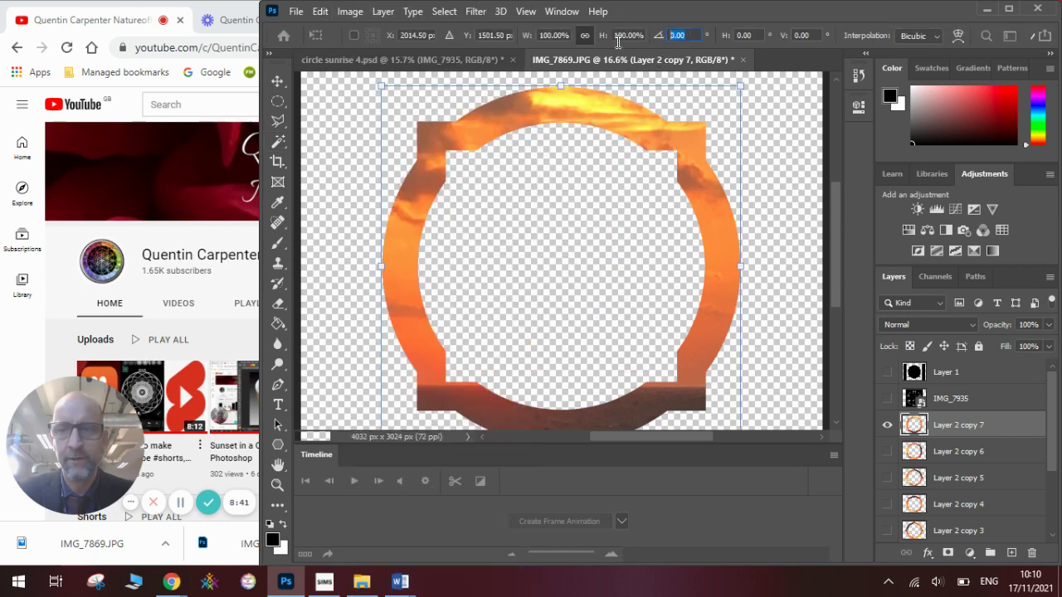
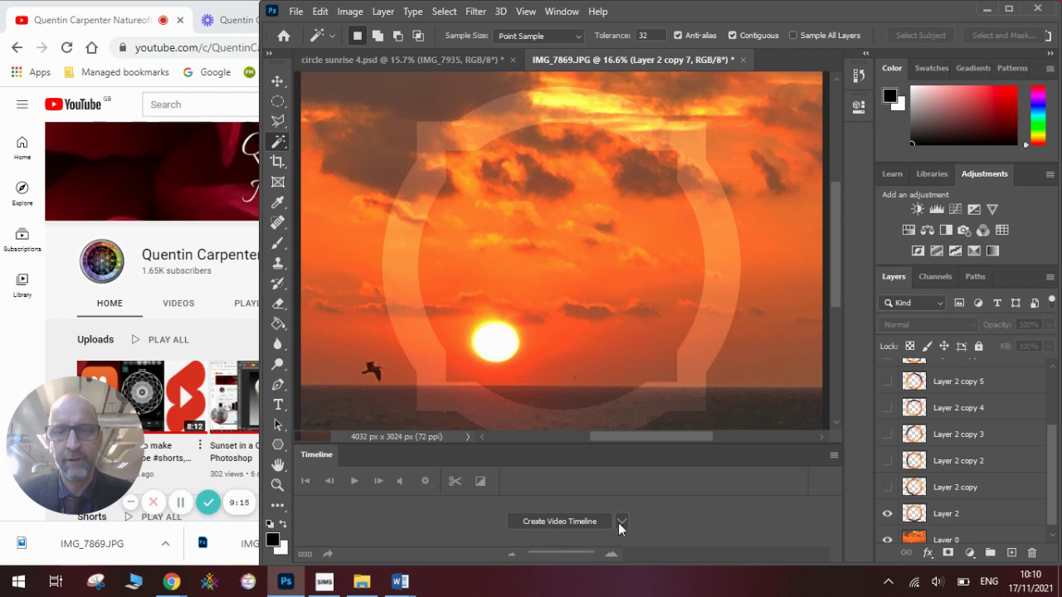
- Create a frame animation in the timeline and make its frames from the layers
click(621, 521)
click(599, 552)
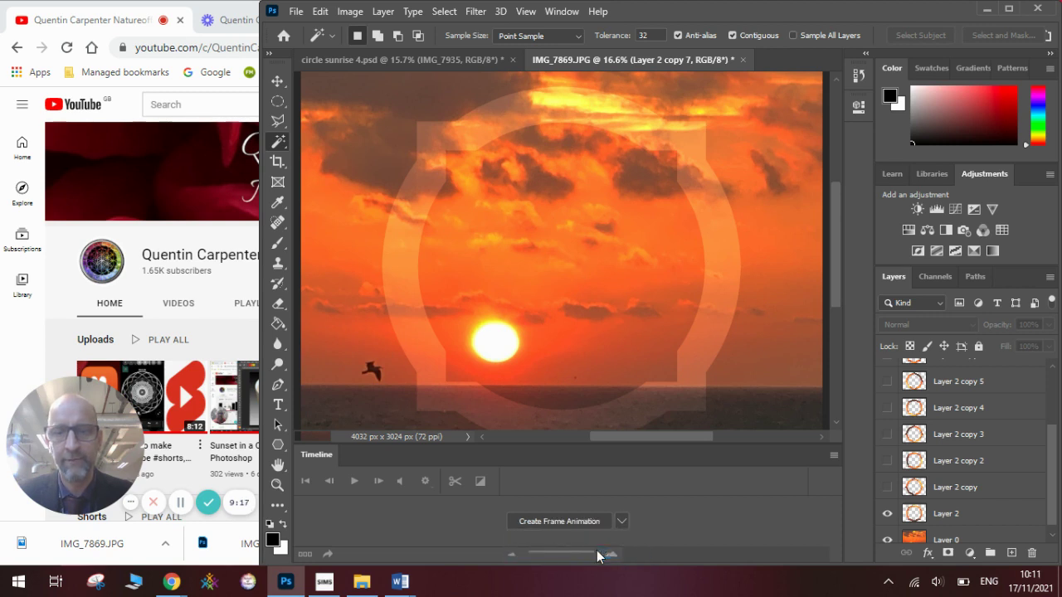
click(550, 521)
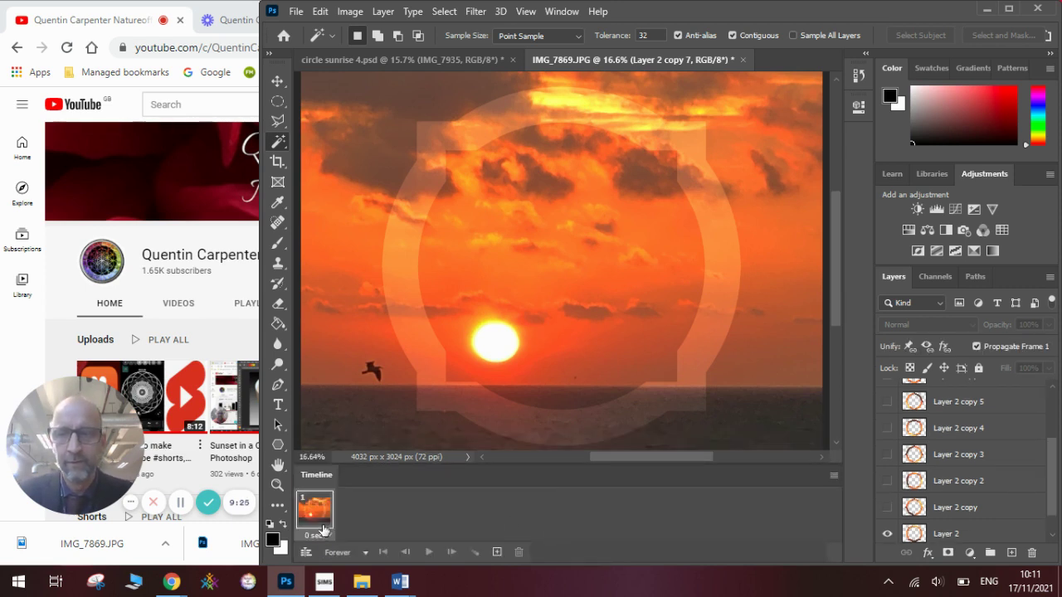
click(834, 476)
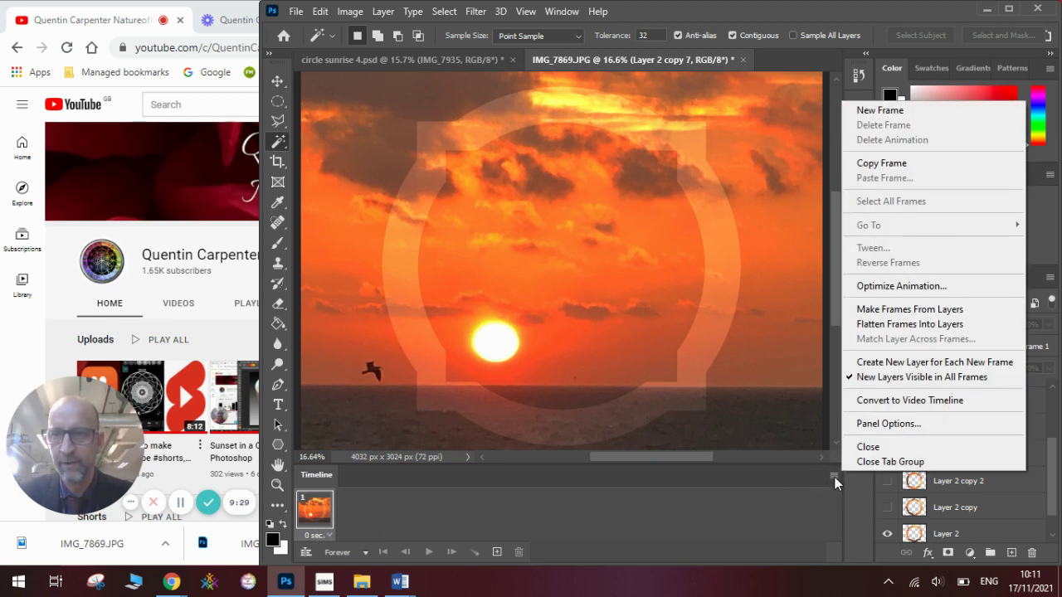
click(890, 312)
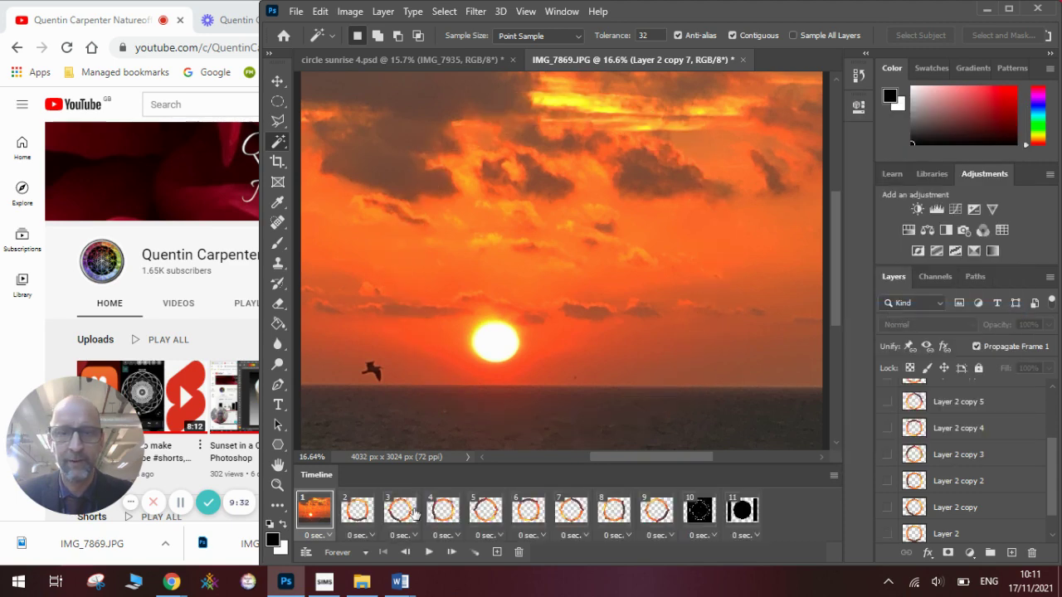
- Examine animation frames 2 to 9 one by one to check the rotation of each ring
click(359, 523)
click(402, 520)
click(443, 523)
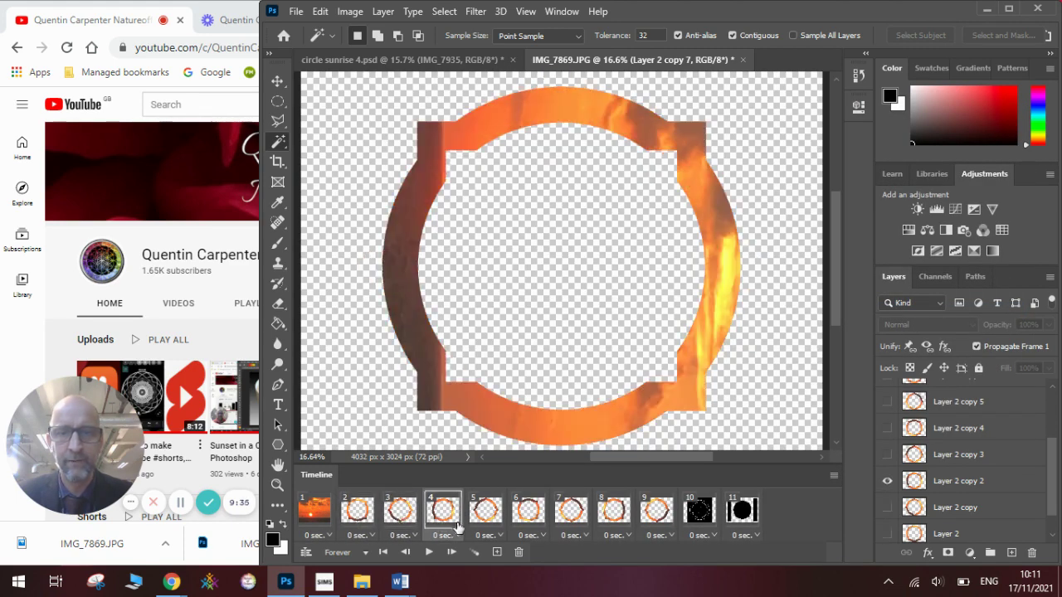
click(484, 522)
click(524, 522)
click(570, 523)
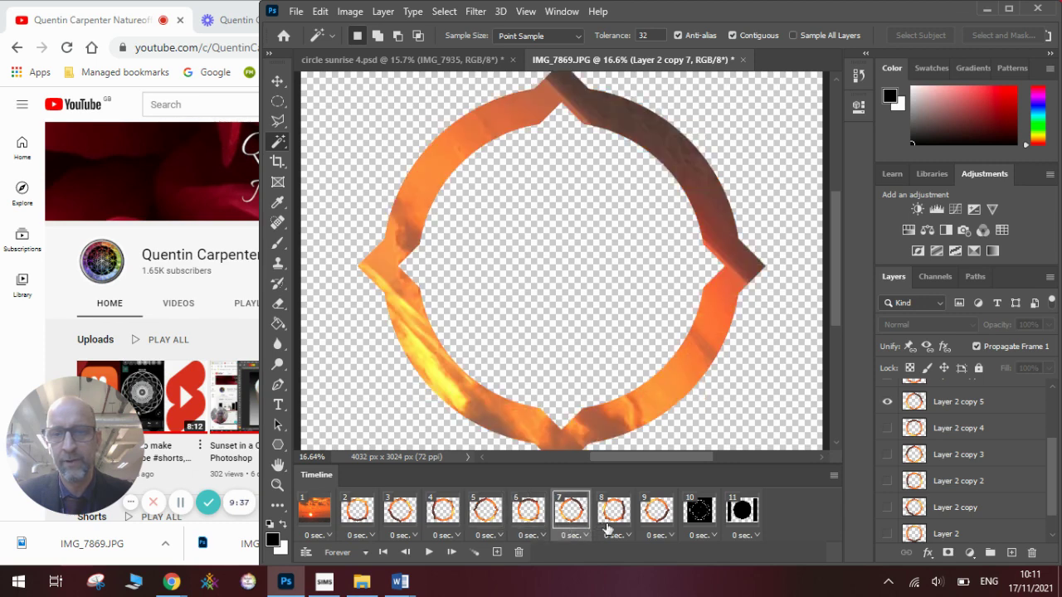
click(613, 522)
click(647, 525)
- Delete the line-pattern frame 10 and the black-shape frame that follows it from the animation
click(699, 523)
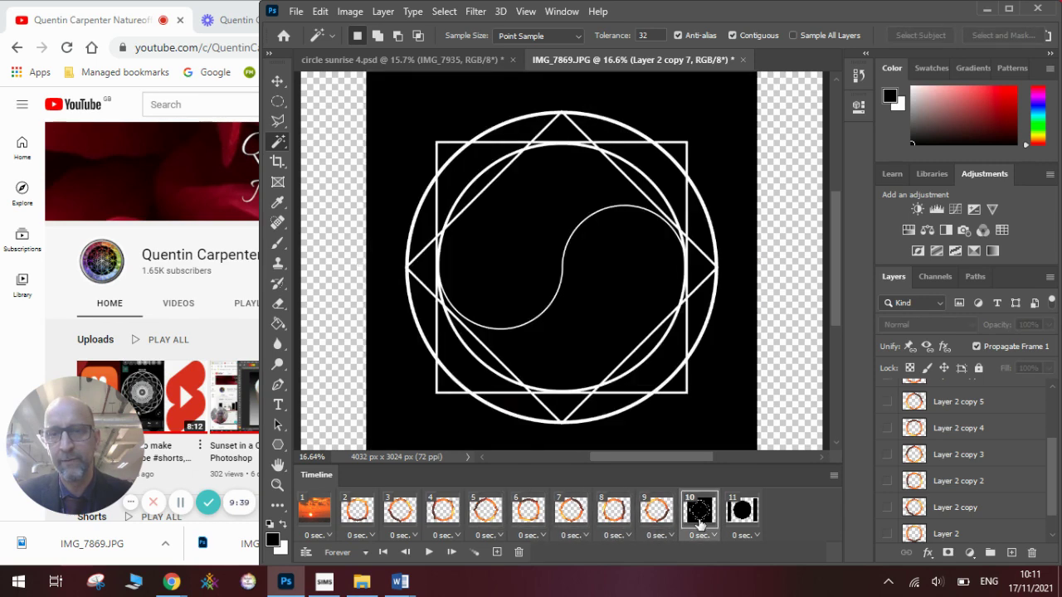
click(520, 554)
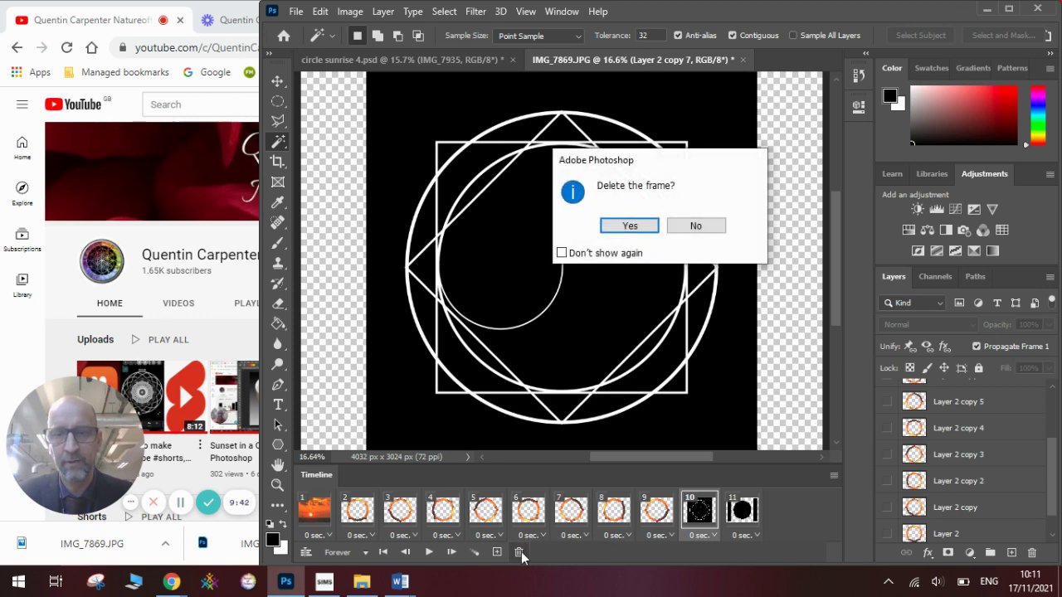
click(630, 227)
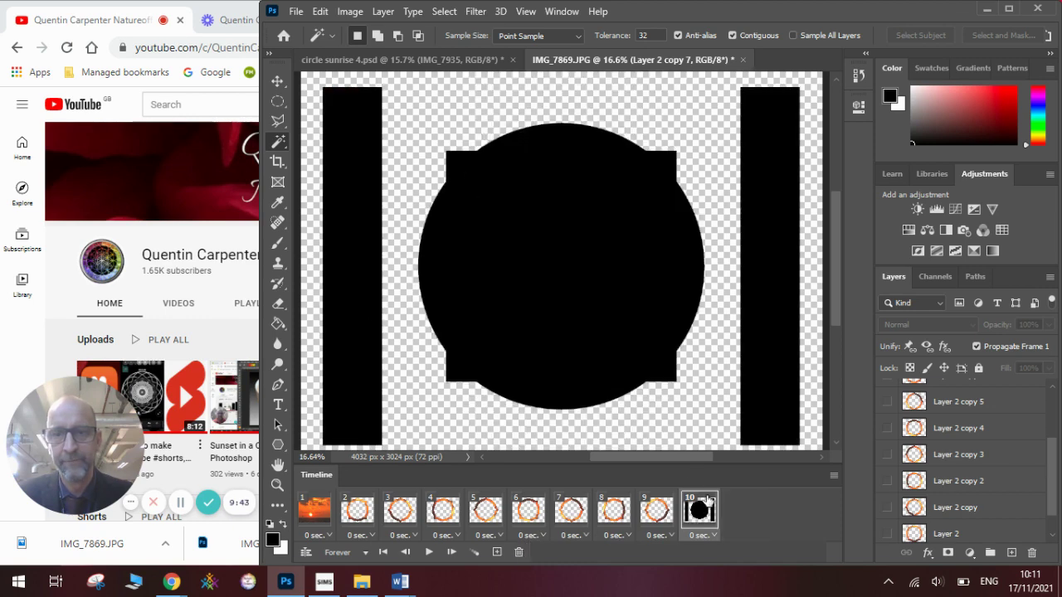
click(519, 553)
click(630, 232)
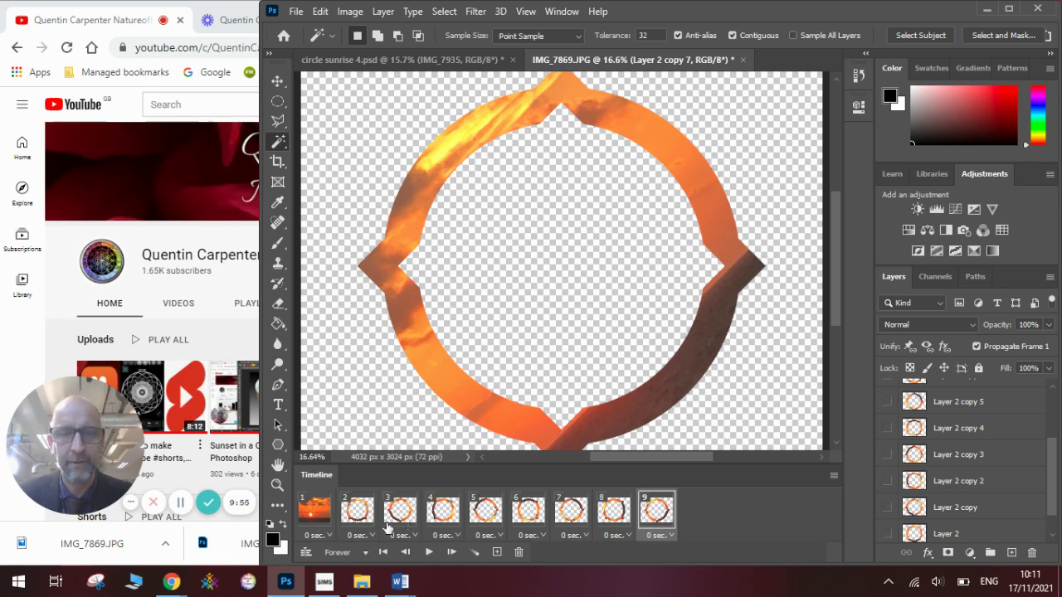
- Make the sunset background Layer 0 visible in all frames by toggling its visibility from frame 1
click(314, 510)
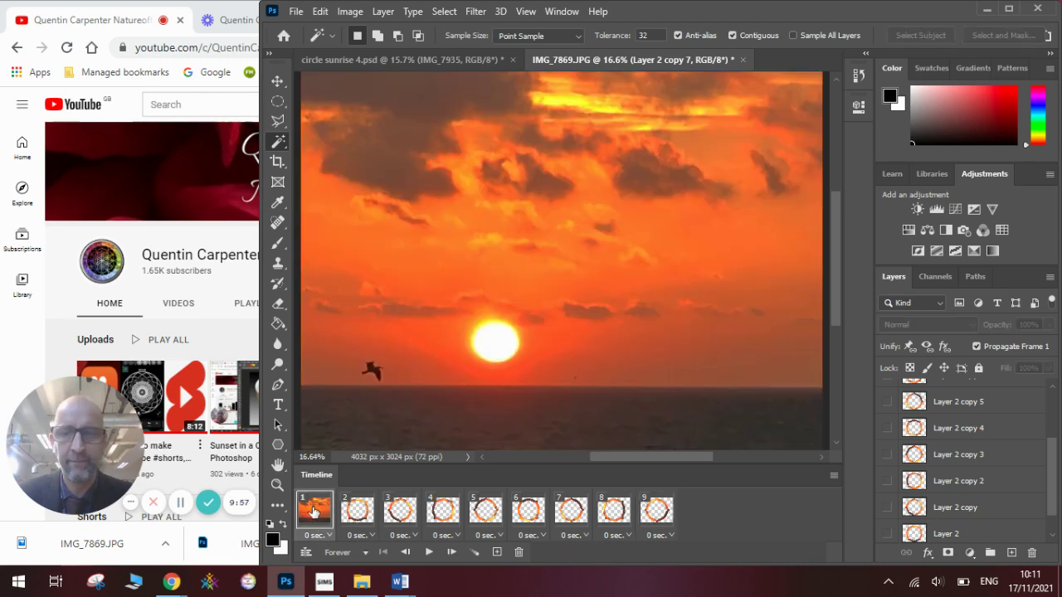
scroll(1056, 508, down, 1)
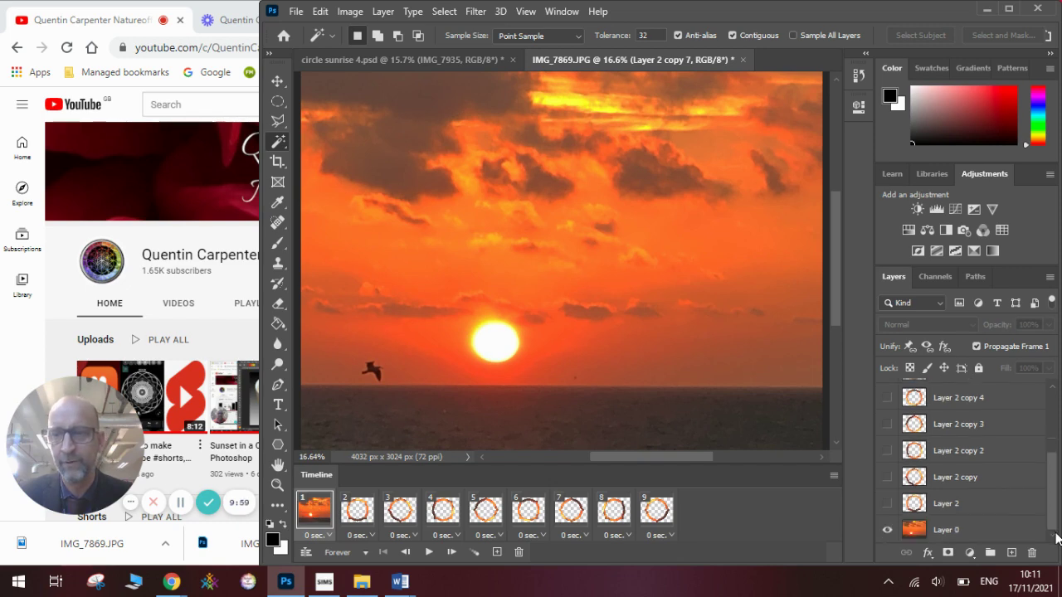
click(886, 530)
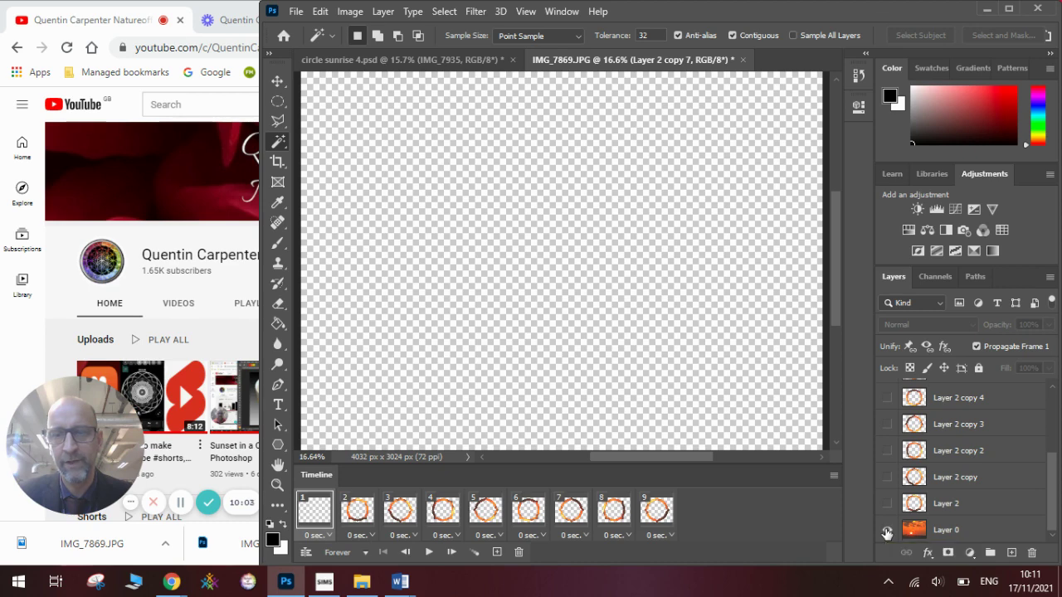
click(886, 530)
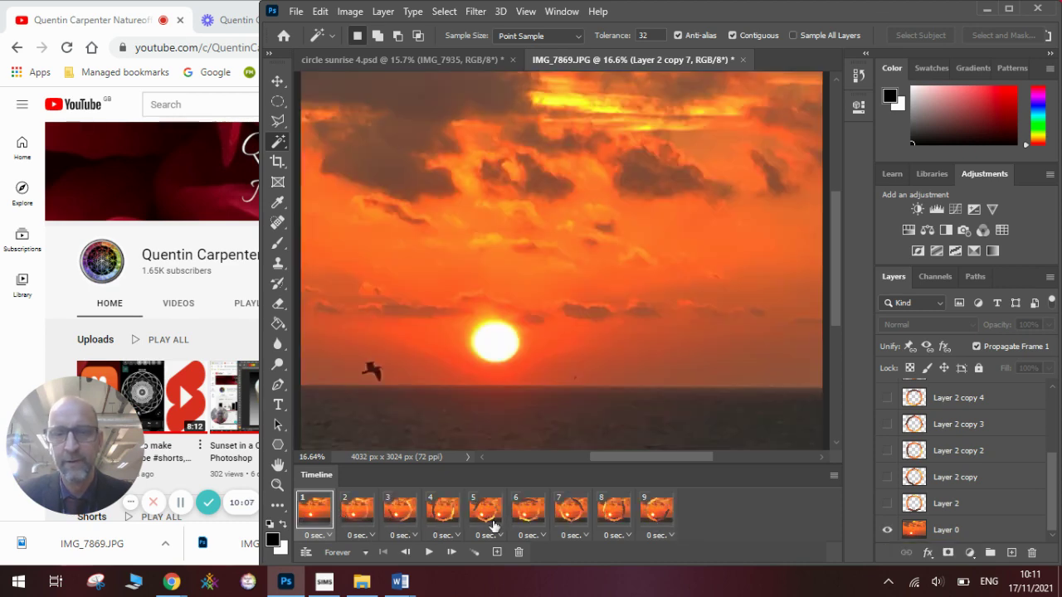
click(887, 530)
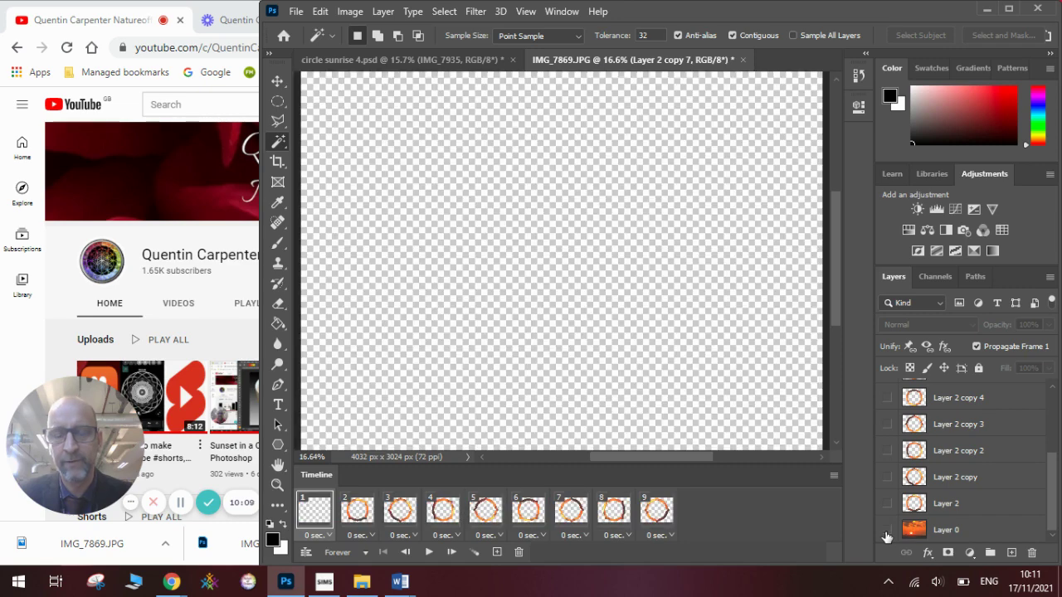
click(886, 531)
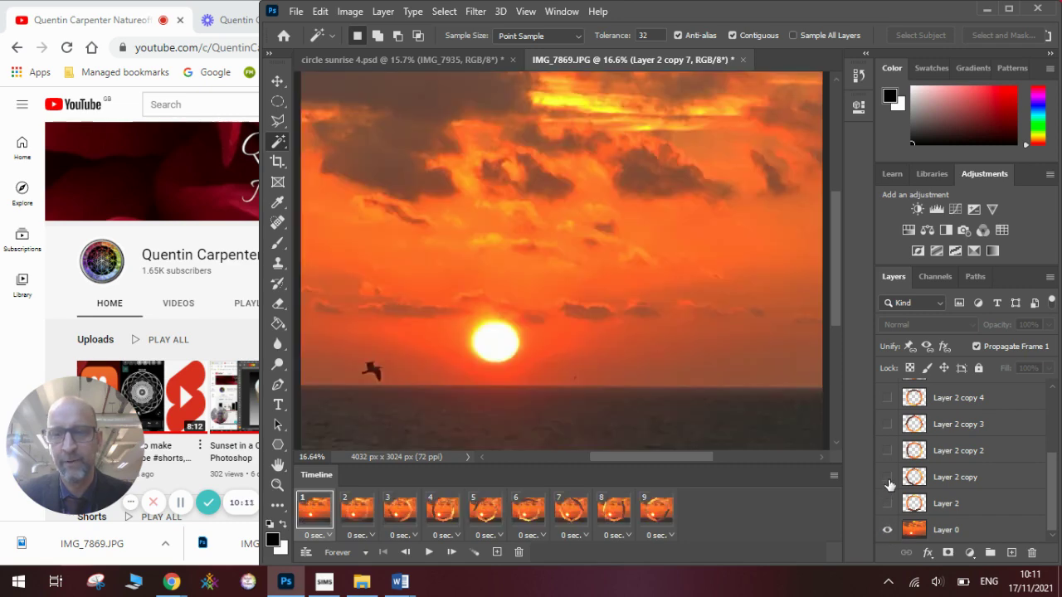
- Toggle Layer 2 copy on and off from frame 1, and show it again in frame 3
click(887, 478)
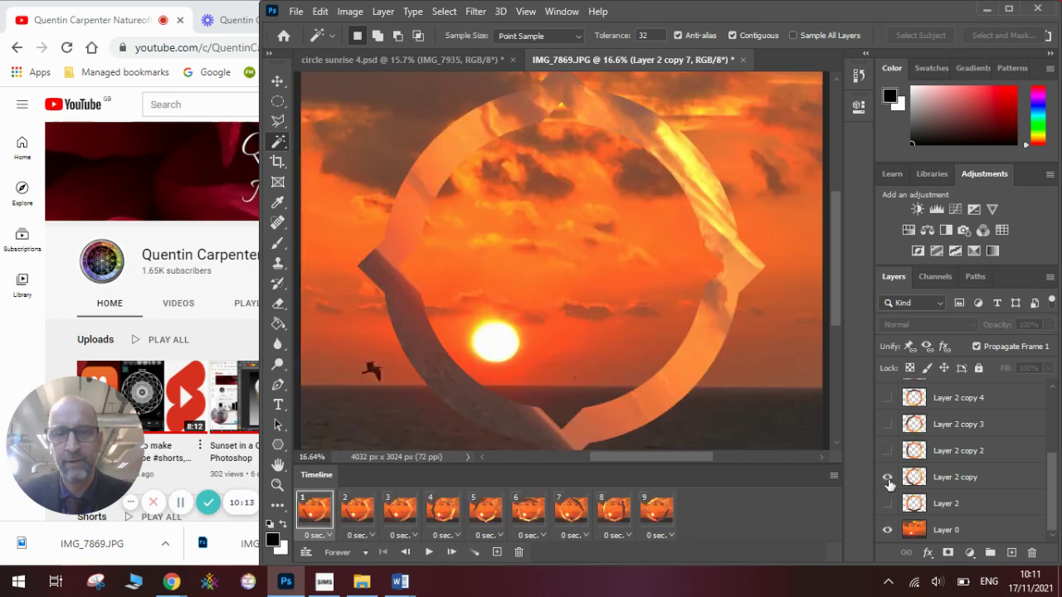
click(887, 478)
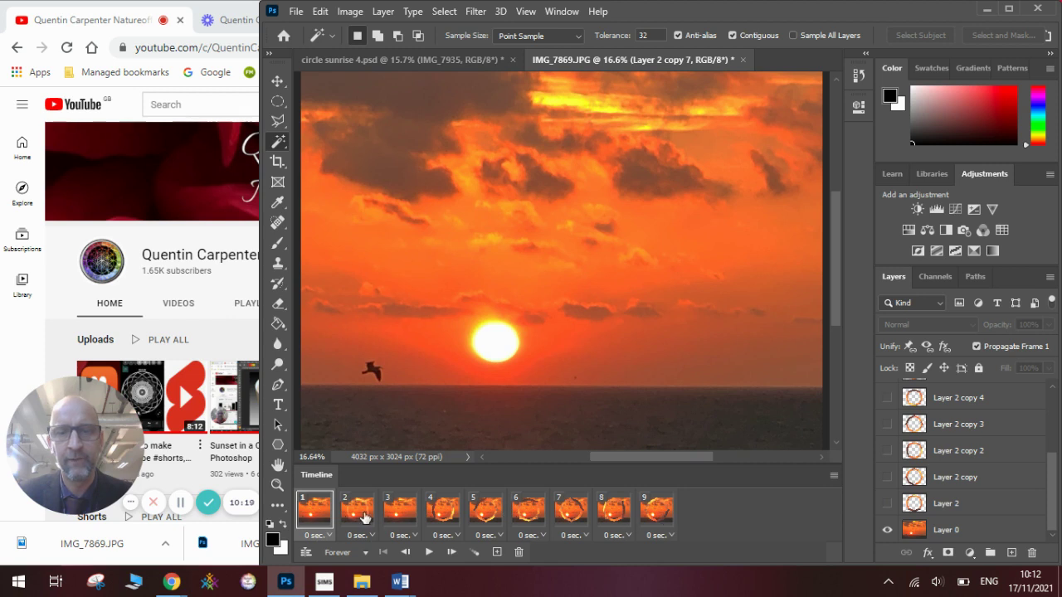
click(410, 522)
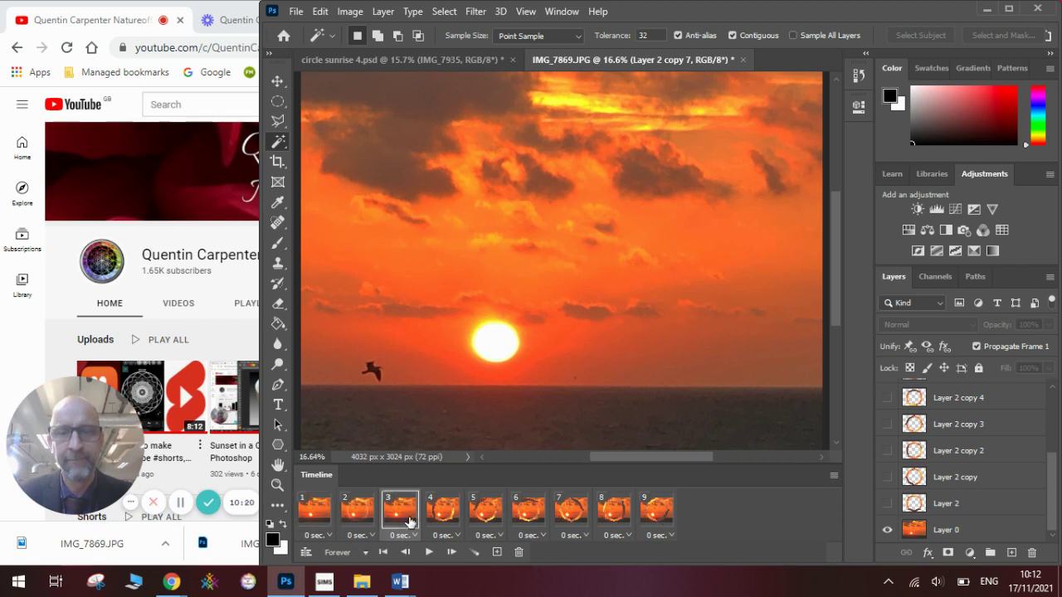
click(887, 478)
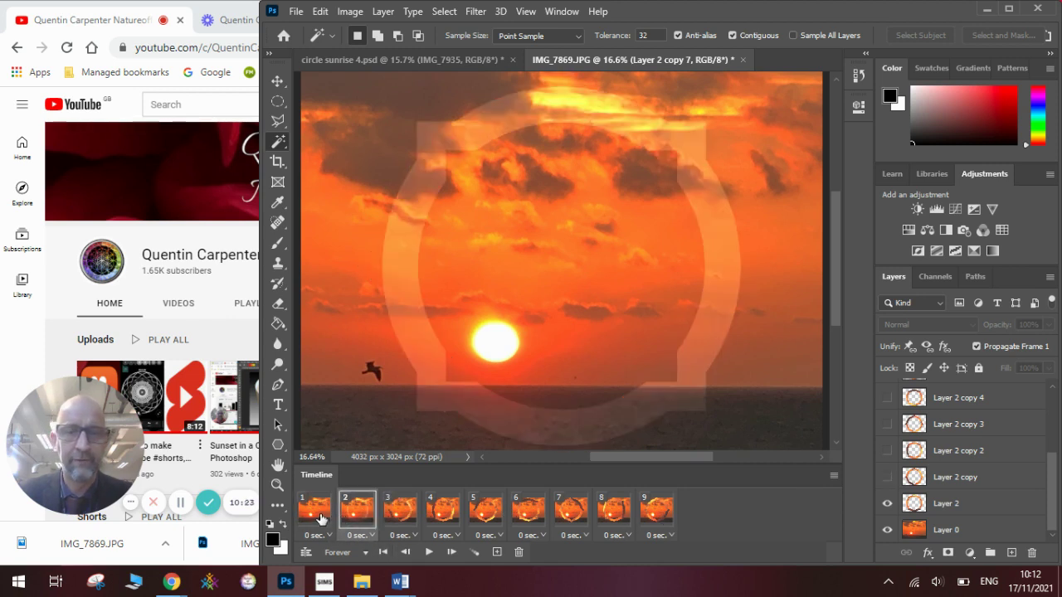
- Delete frame 1, which holds only the sunset background without a ring
click(345, 523)
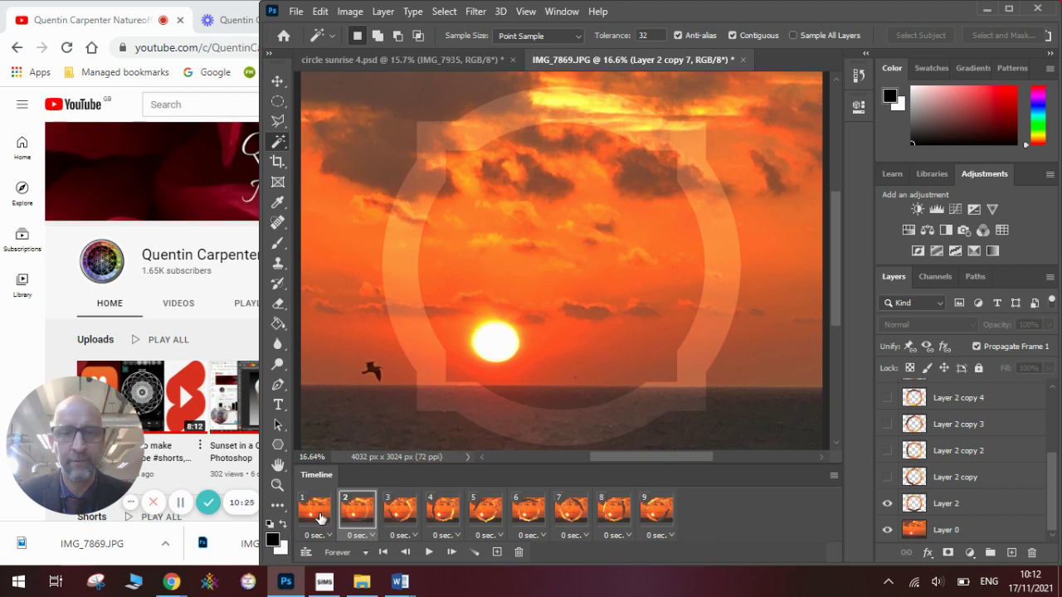
click(319, 518)
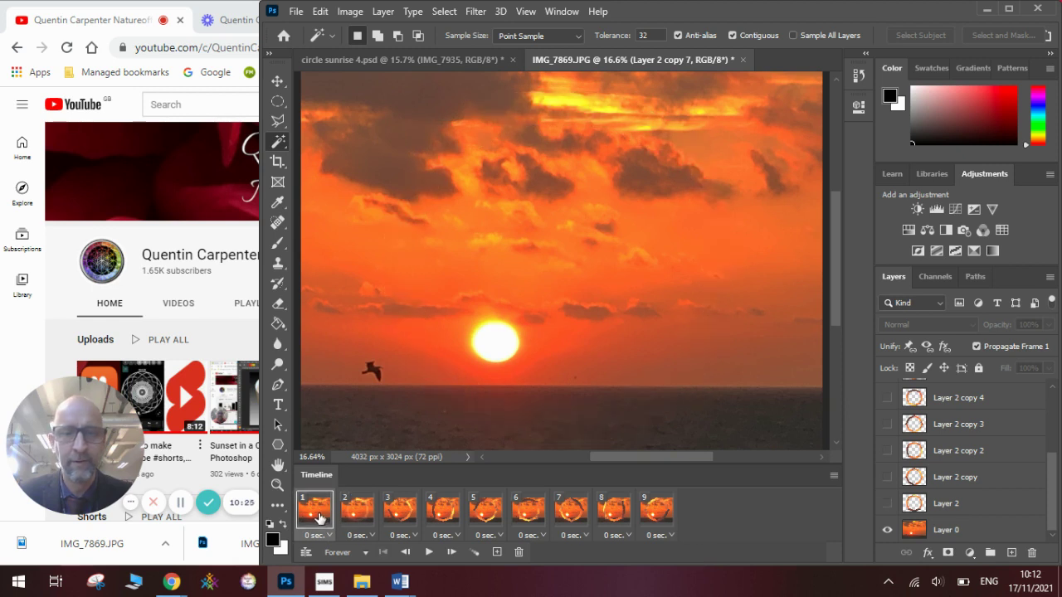
click(519, 554)
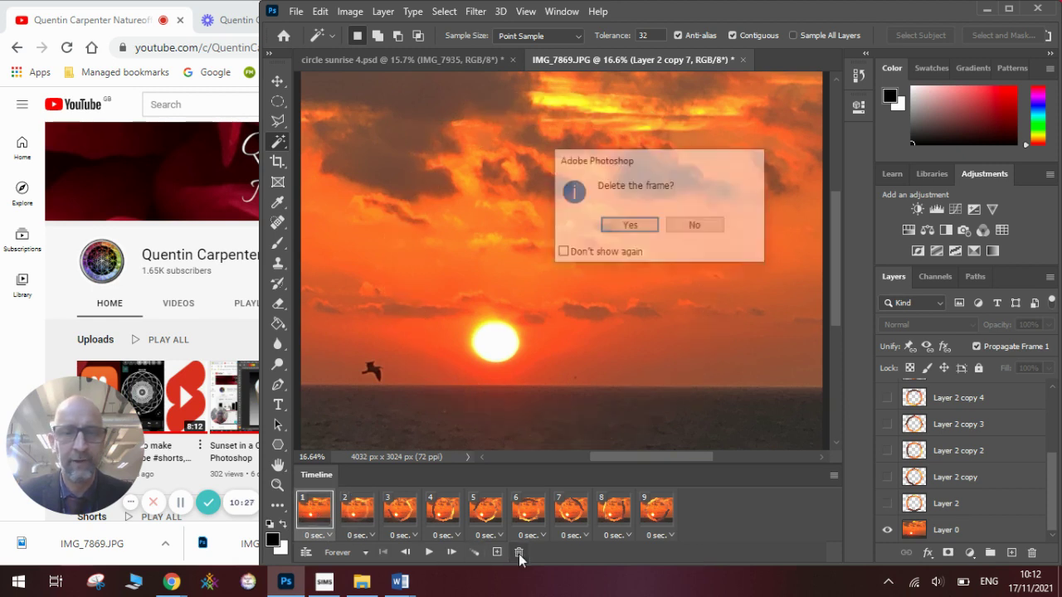
click(632, 226)
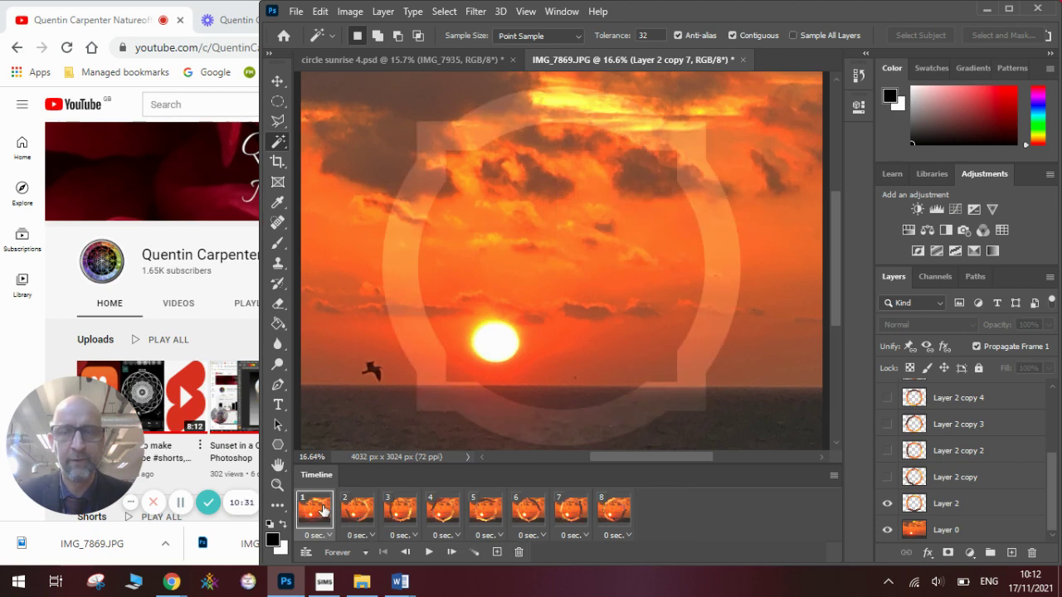
- Play the frame animation to preview the rotating rings, and stop playback
click(428, 553)
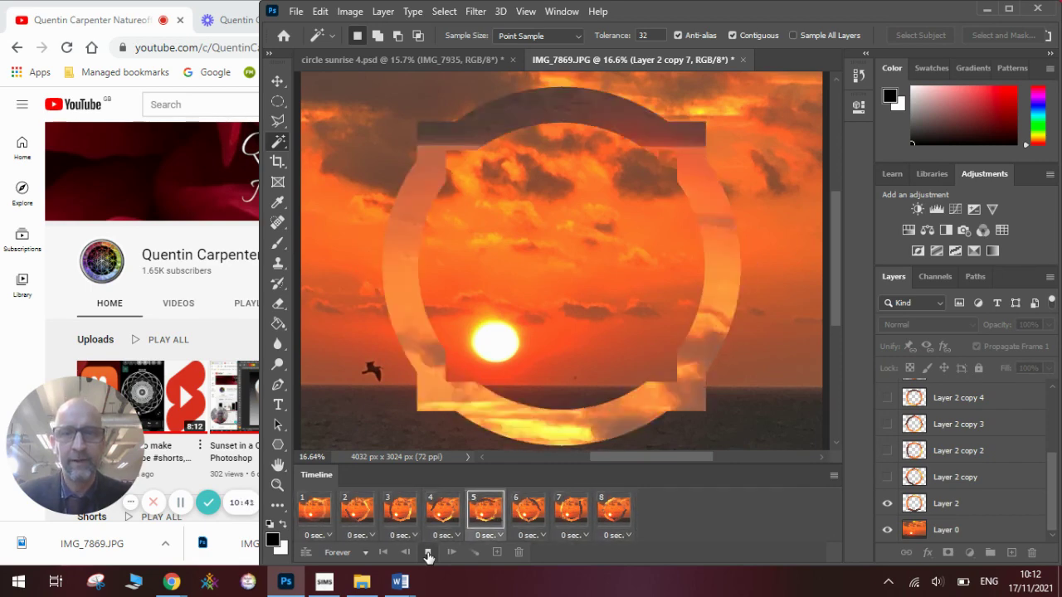
click(428, 554)
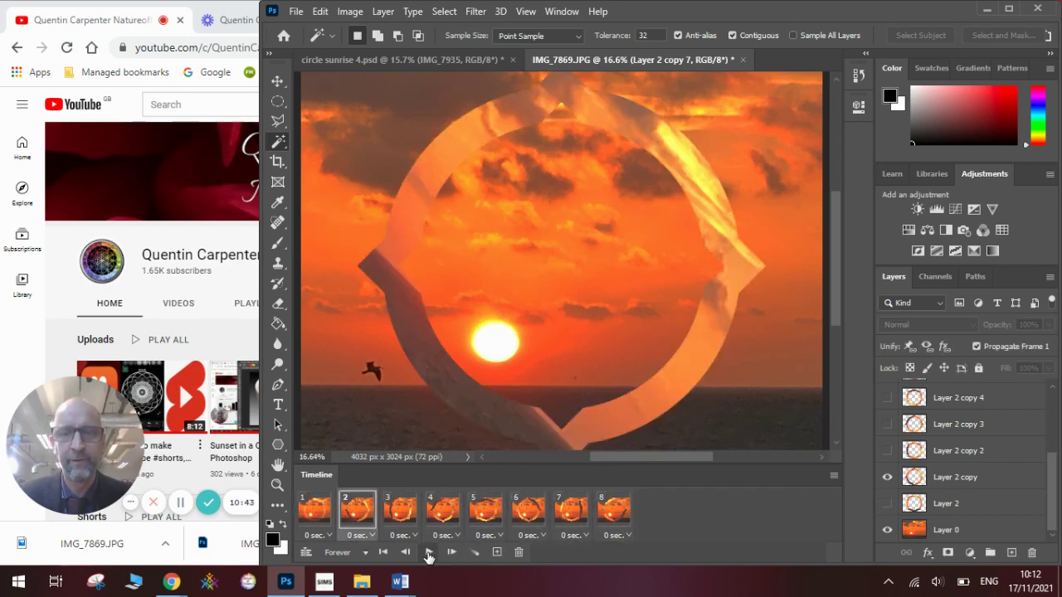
- Save the document on the computer as Photoshop file circle sunrise 5 in the circle sunrise animation folder, with Maximize Compatibility on
click(296, 11)
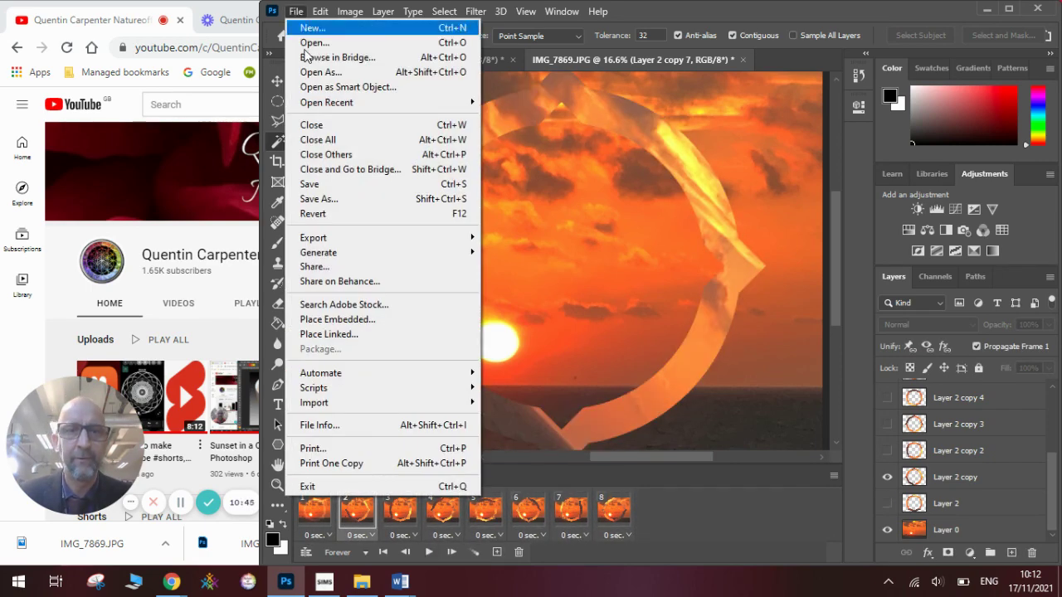
click(347, 205)
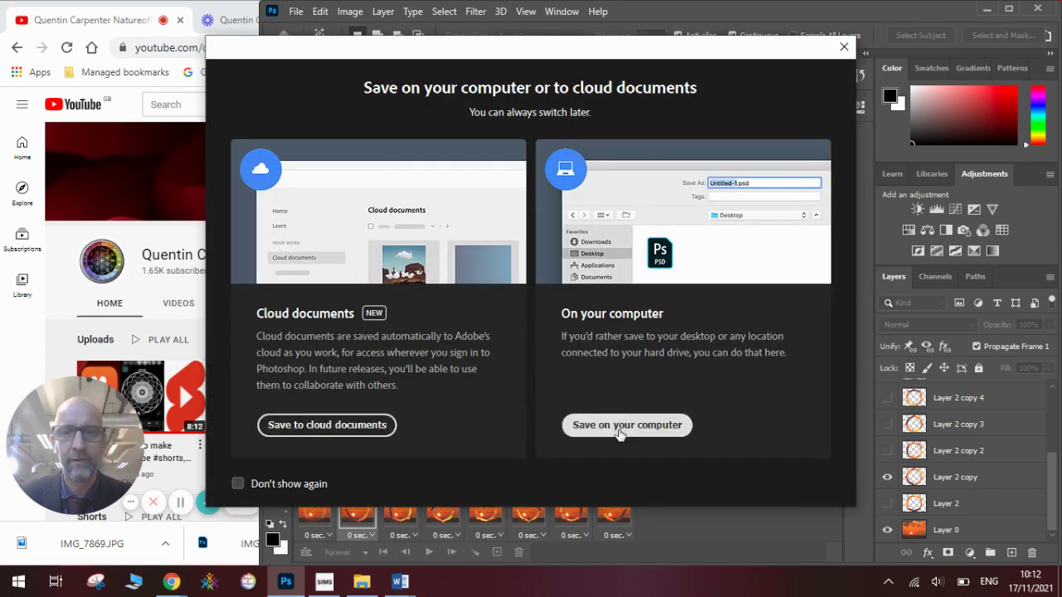
click(622, 426)
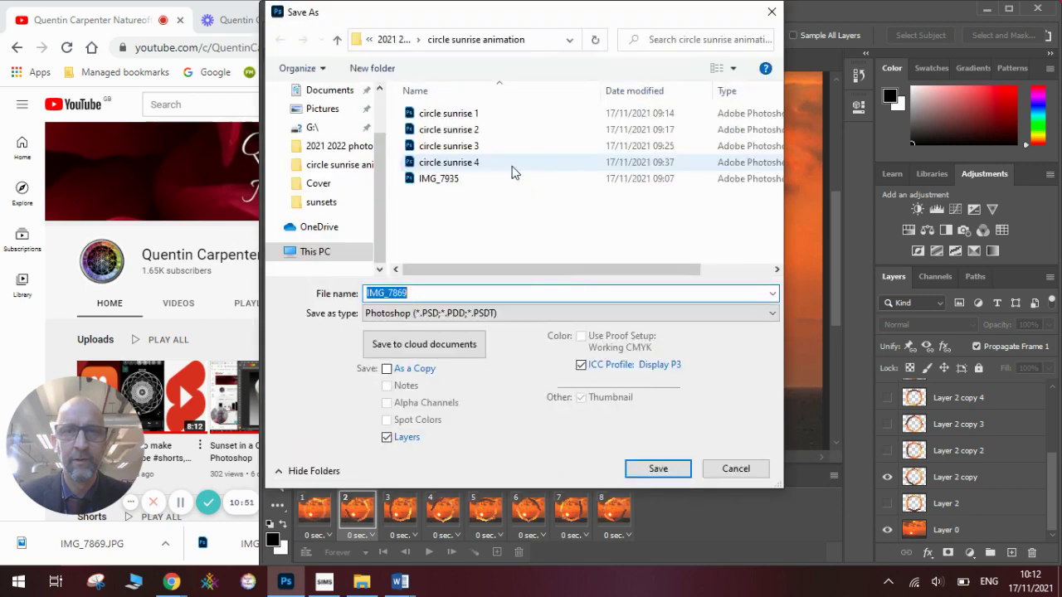
click(463, 161)
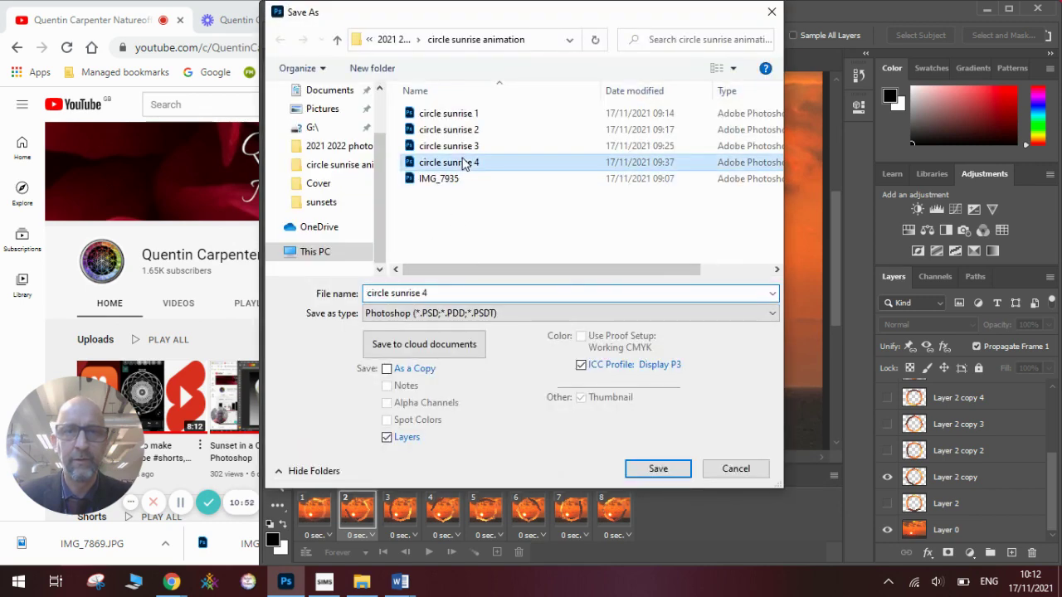
click(432, 294)
double_click(431, 294)
text(5)
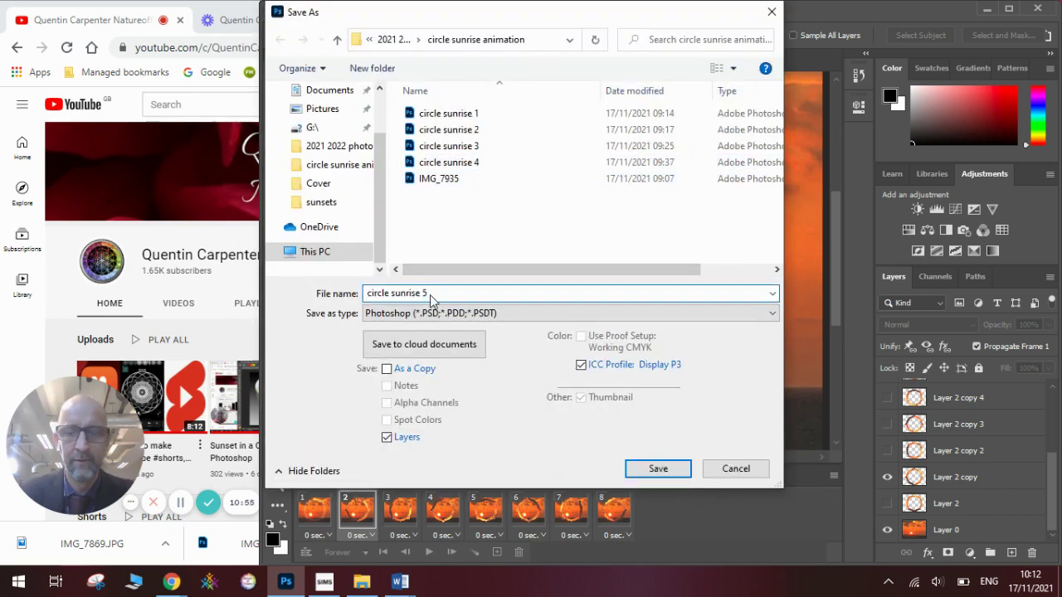
key(Return)
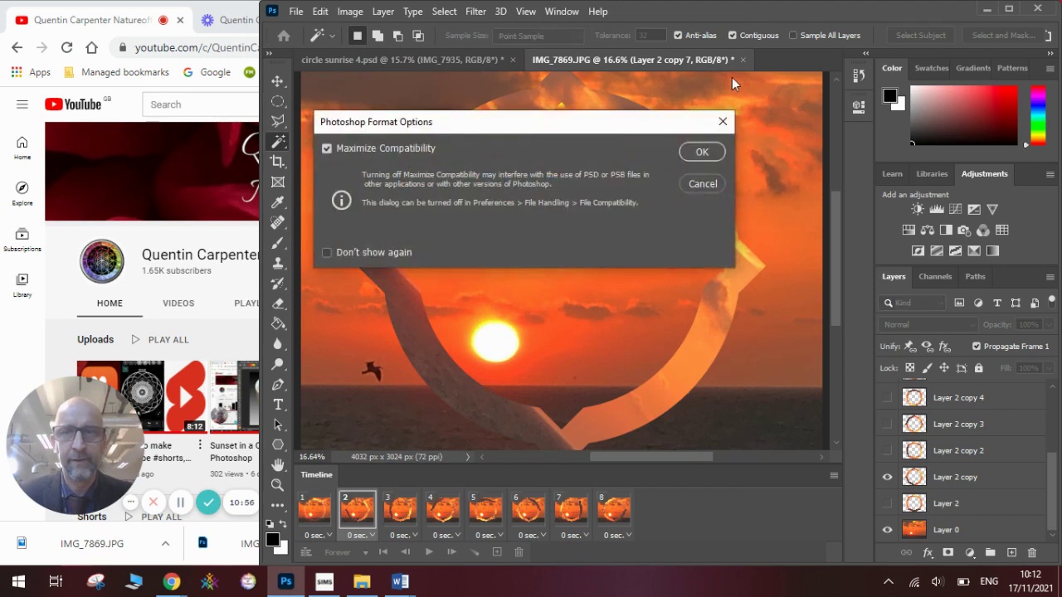
click(702, 152)
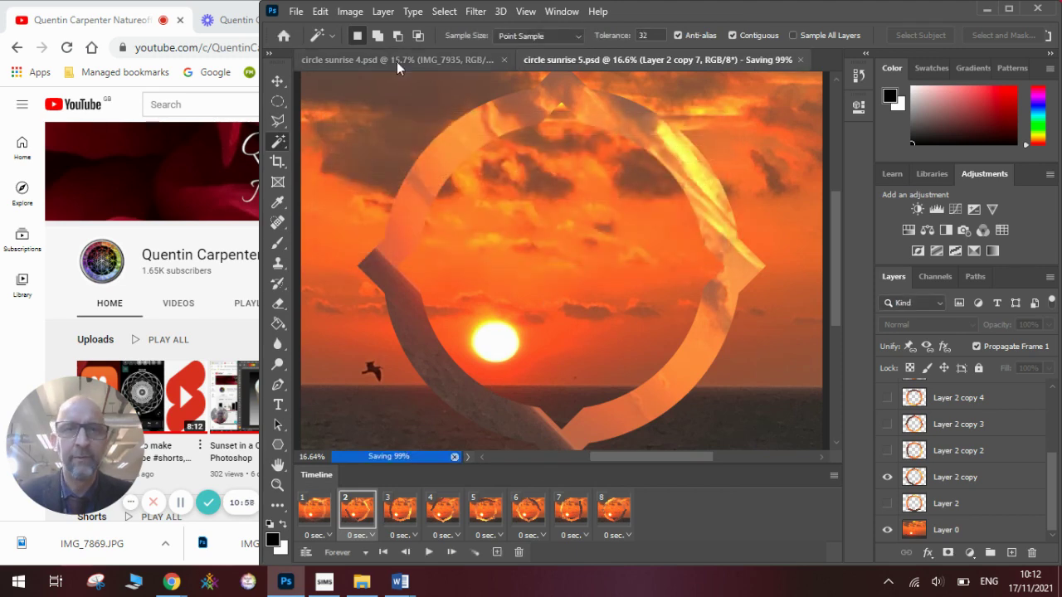
- Start a Save for Web (Legacy) export of the animation as a GIF and view its preview at 25%
click(295, 12)
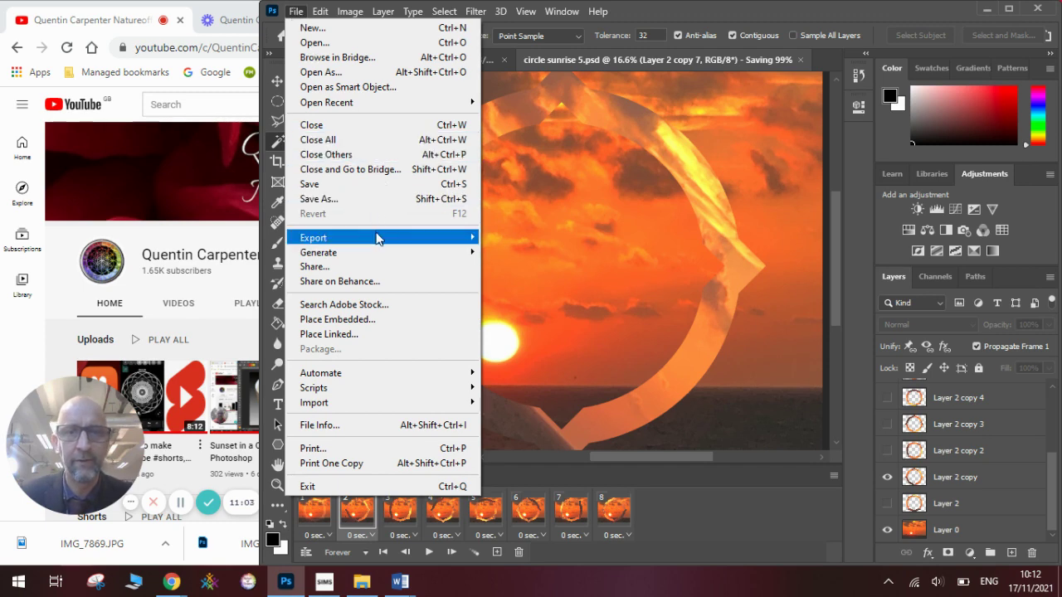
mouse_move(378, 242)
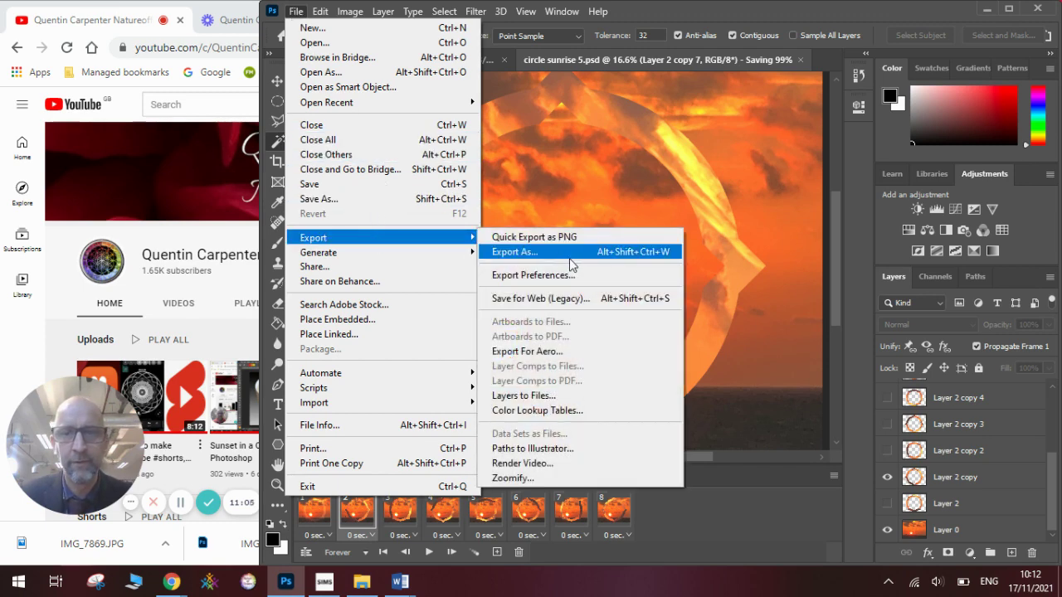
click(572, 300)
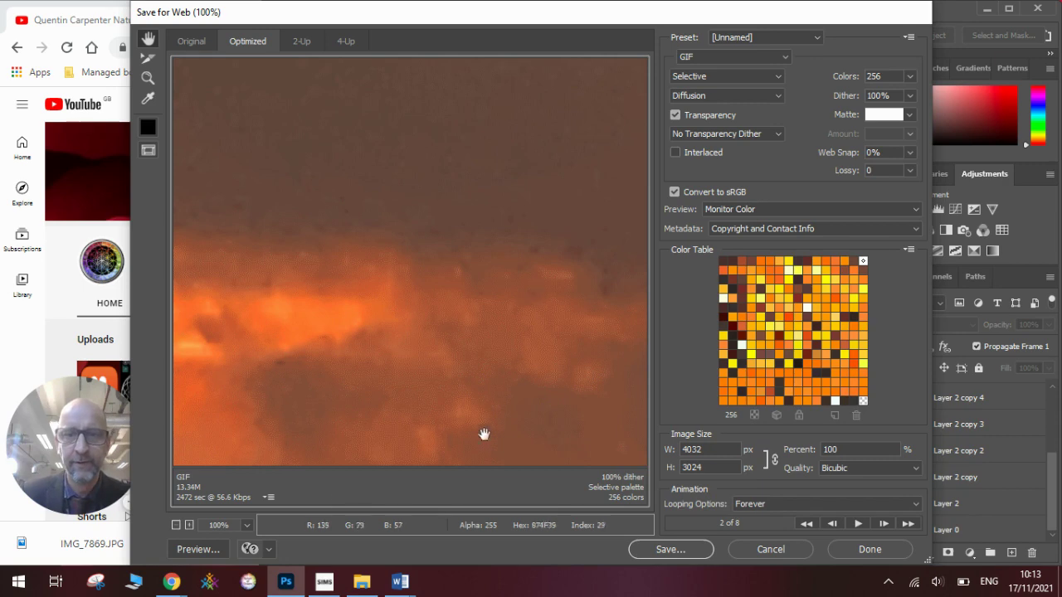
click(175, 524)
click(175, 524)
click(175, 524)
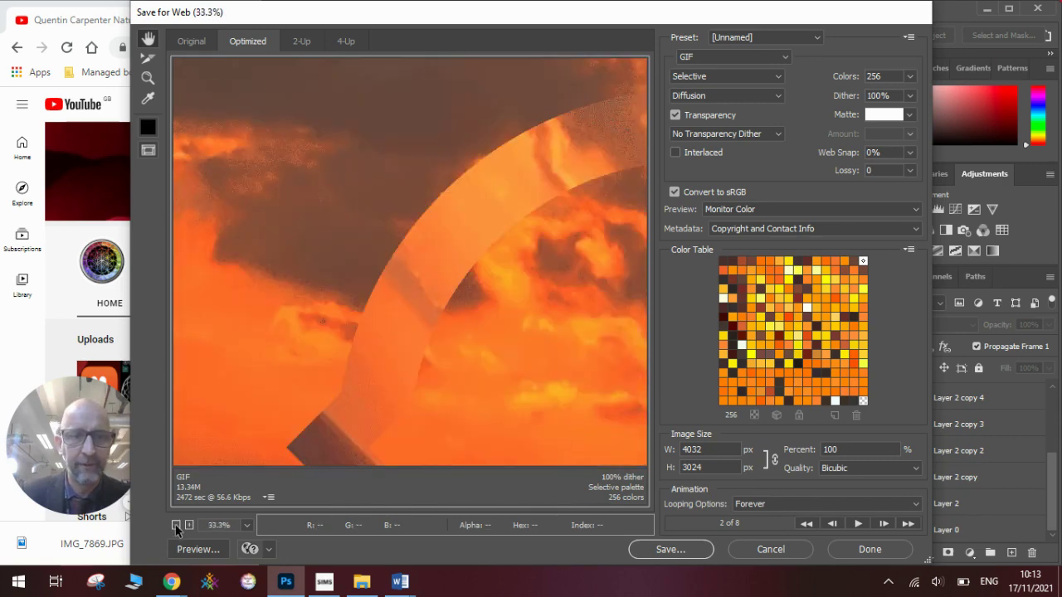
click(175, 525)
click(175, 525)
click(175, 524)
click(175, 524)
click(175, 524)
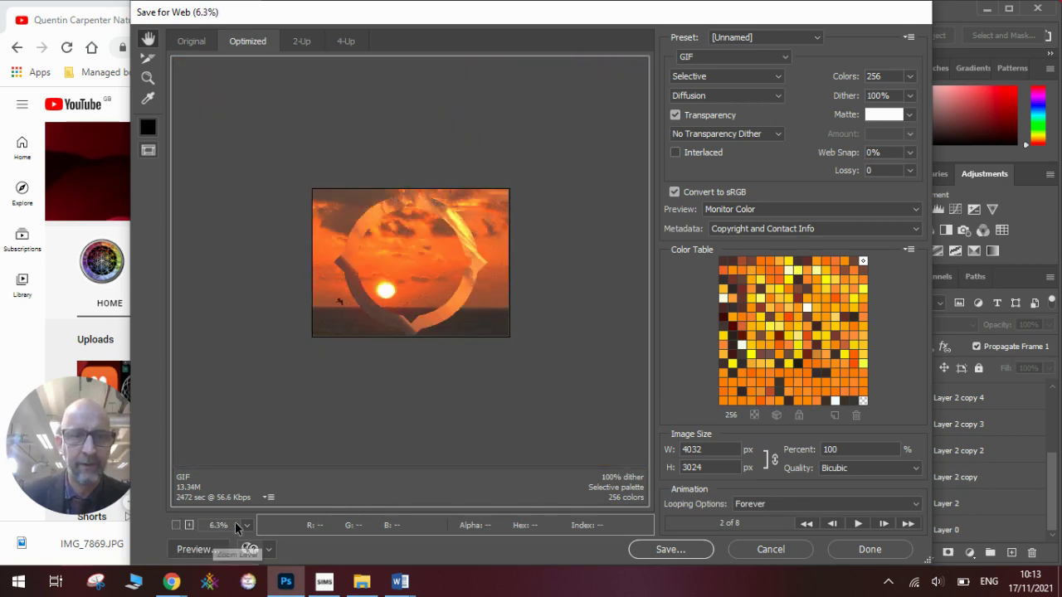
click(189, 526)
click(189, 528)
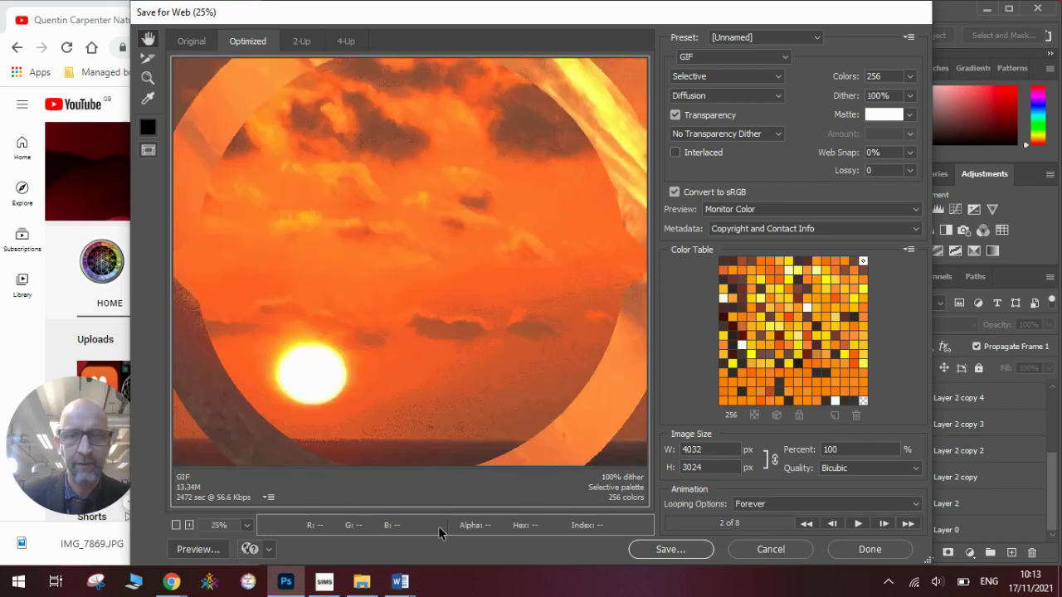
- Save the optimized animation as circle-sunrise-5 in HTML and Images format in the GCSE photography folder
click(671, 550)
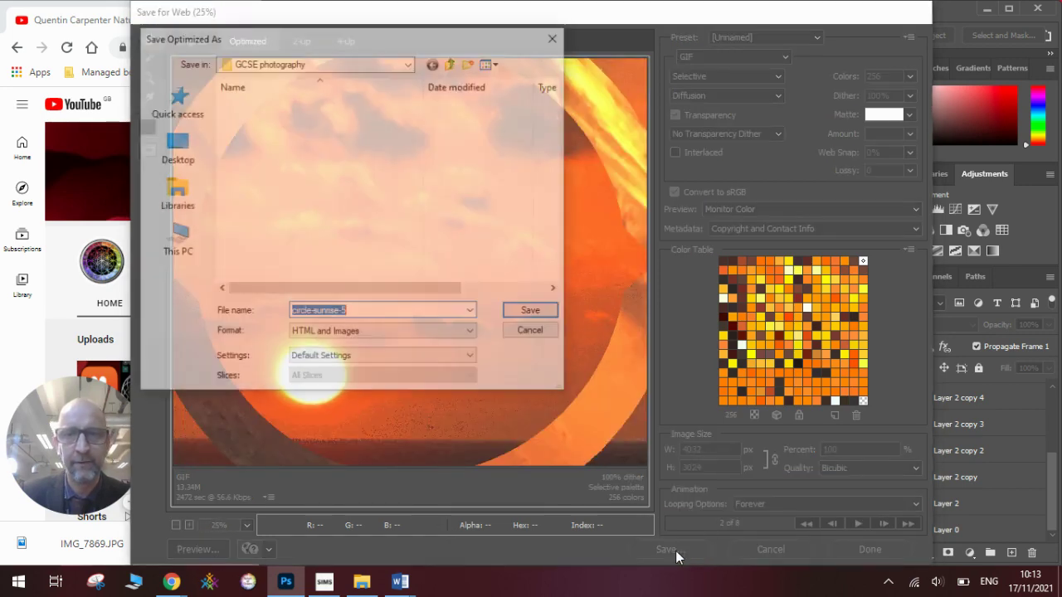
click(372, 333)
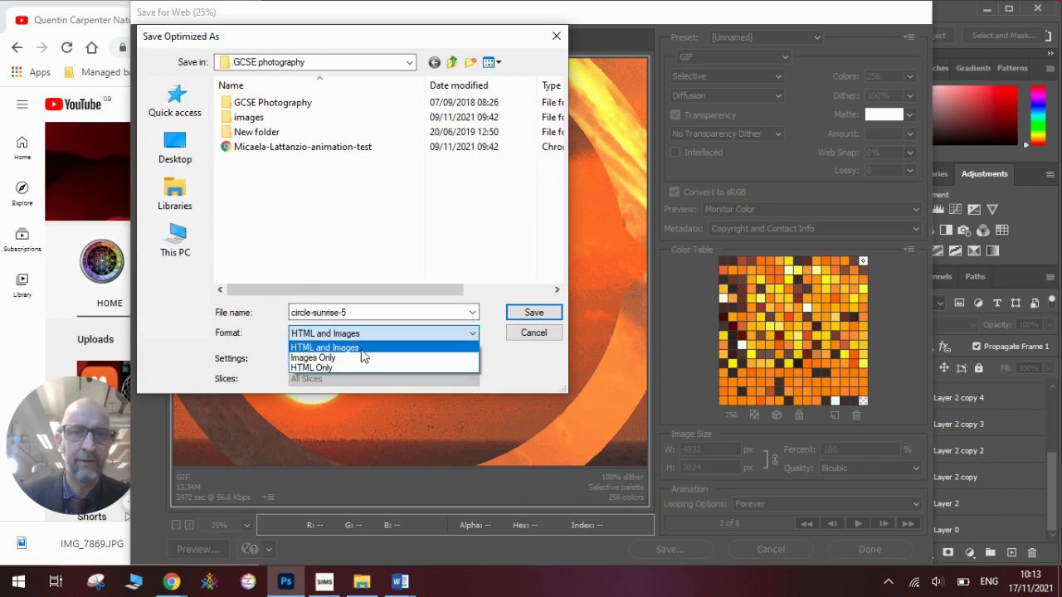
click(363, 348)
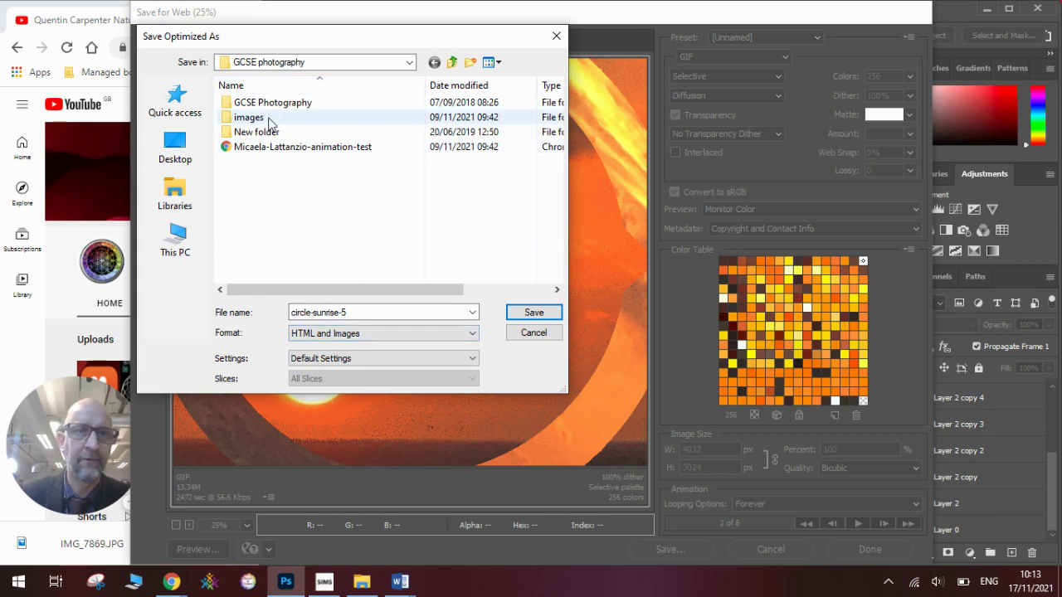
click(523, 318)
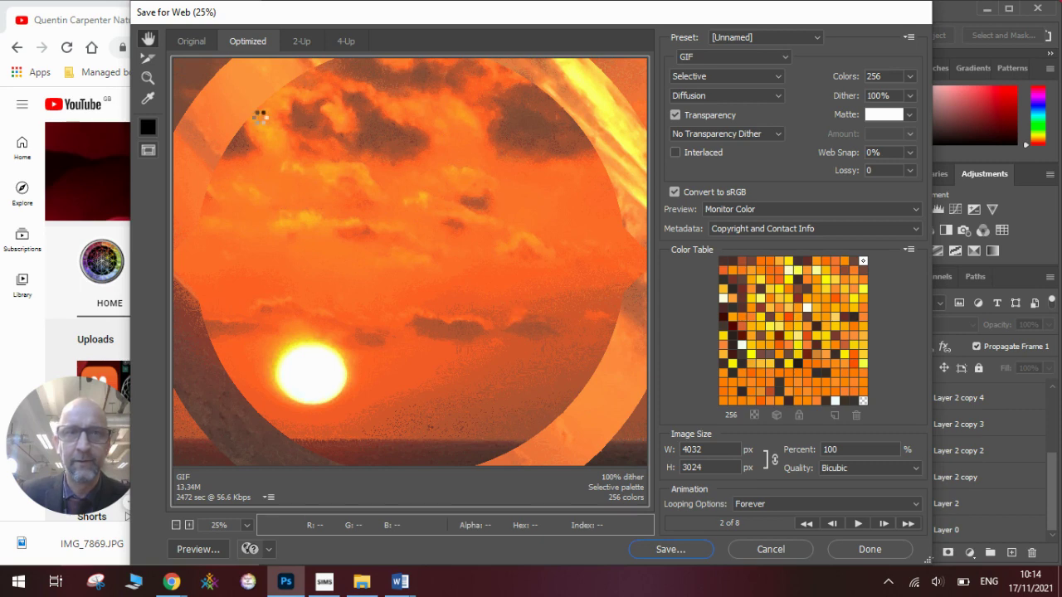
- Switch to Chrome and open a new untitled Google Slides presentation in a new tab
click(87, 20)
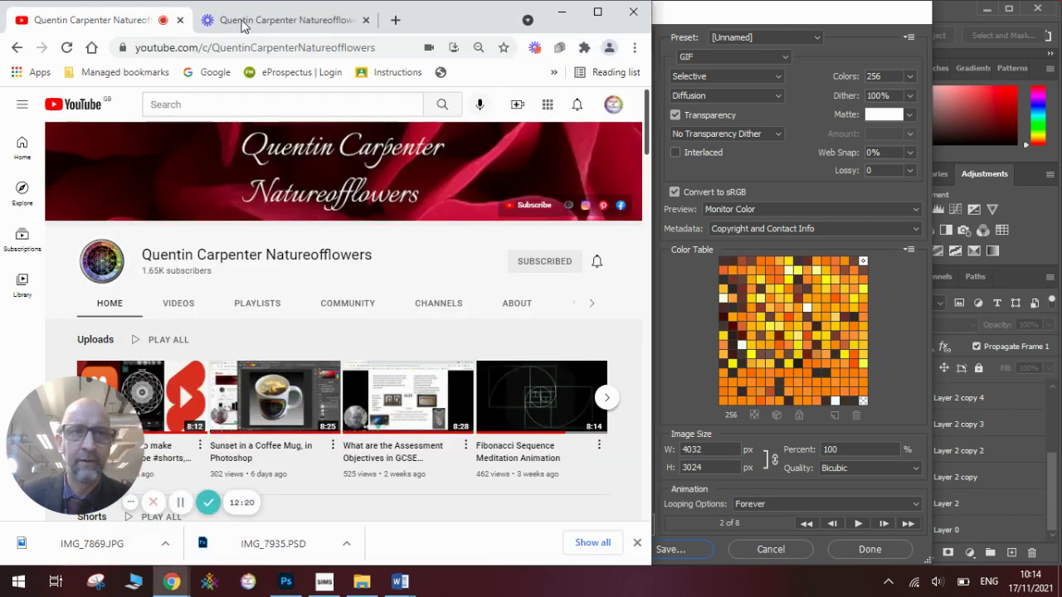
click(395, 22)
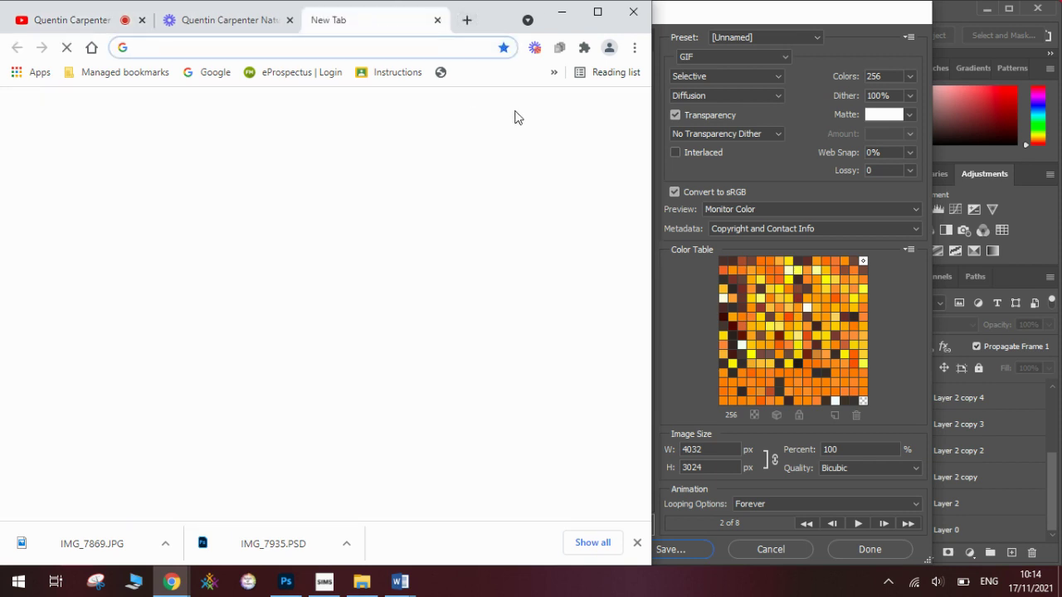
click(576, 119)
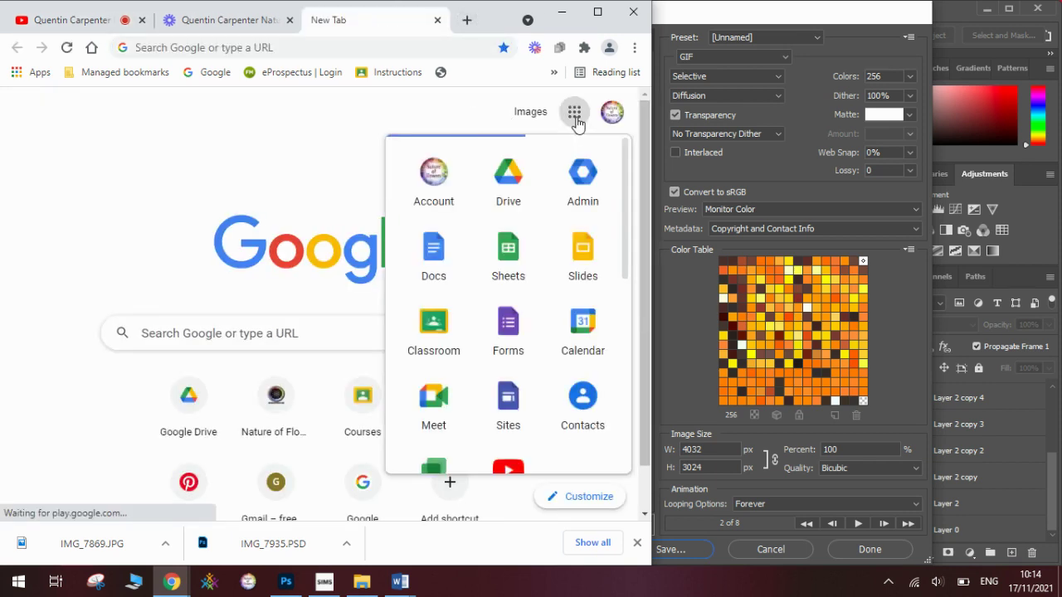
click(580, 257)
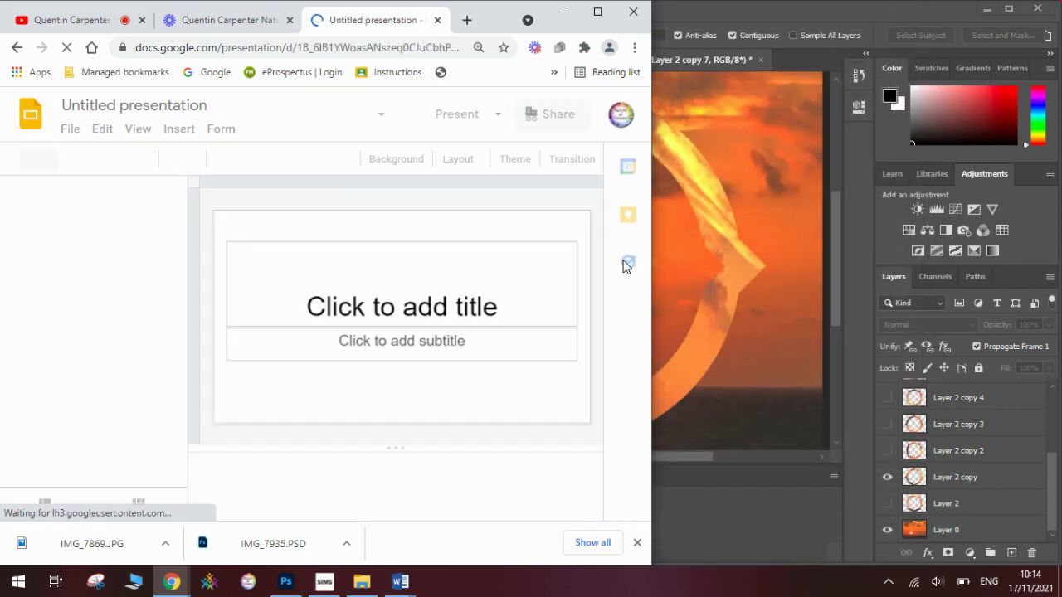
click(803, 60)
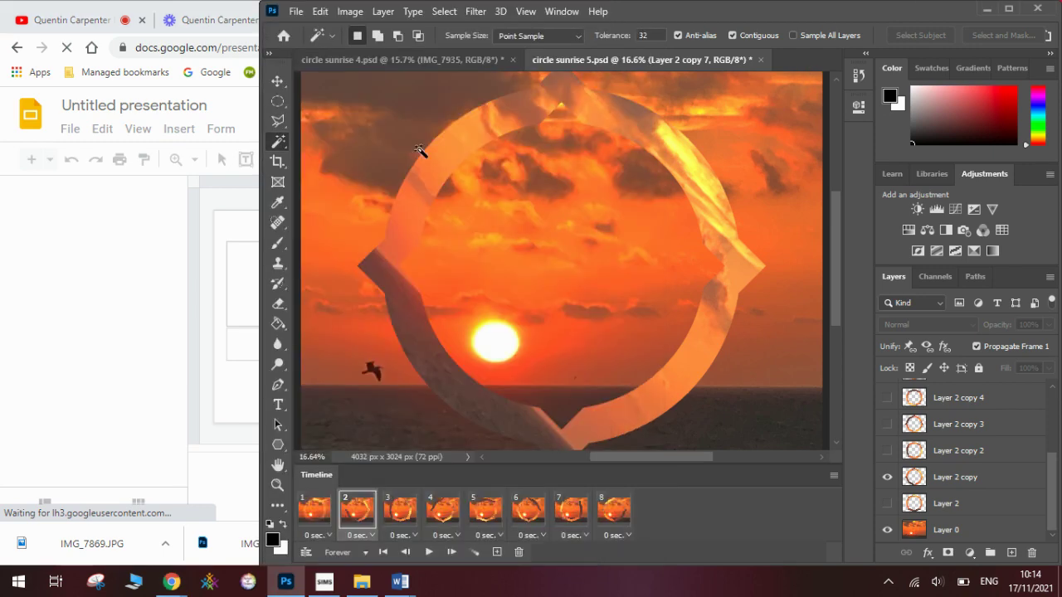
click(231, 226)
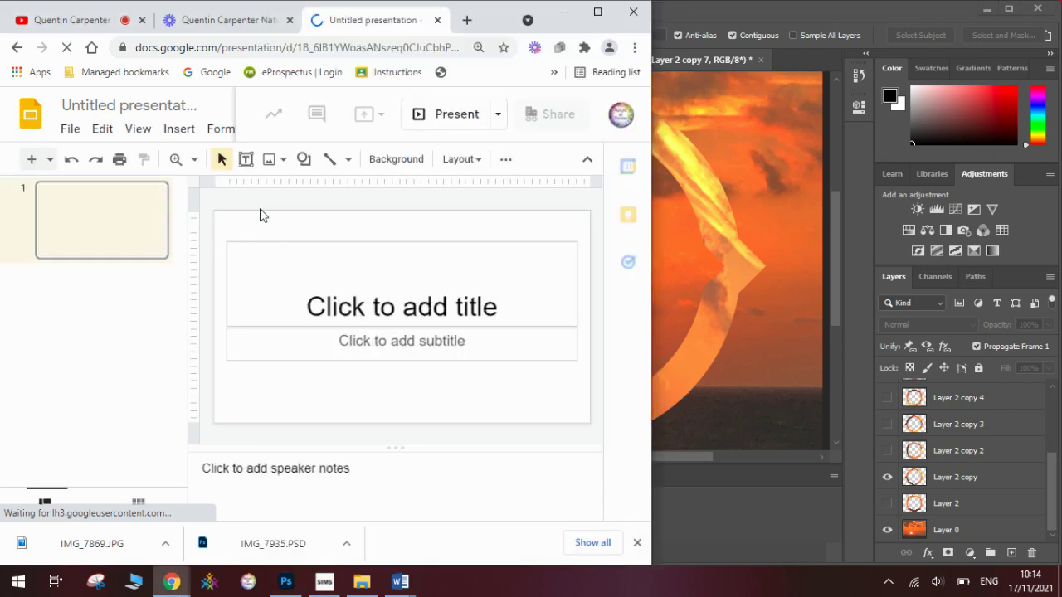
click(271, 162)
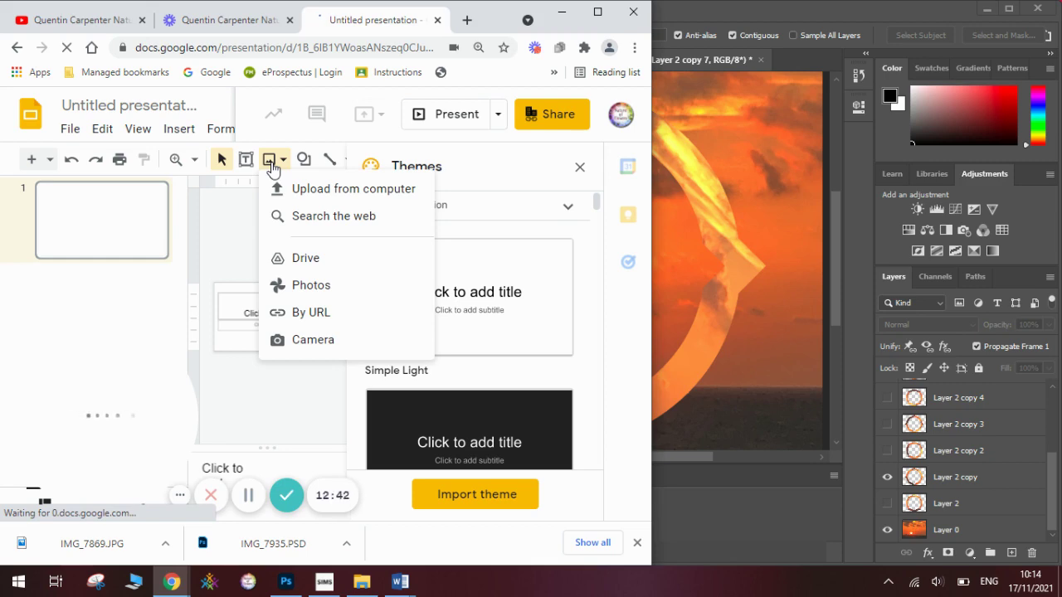
click(301, 190)
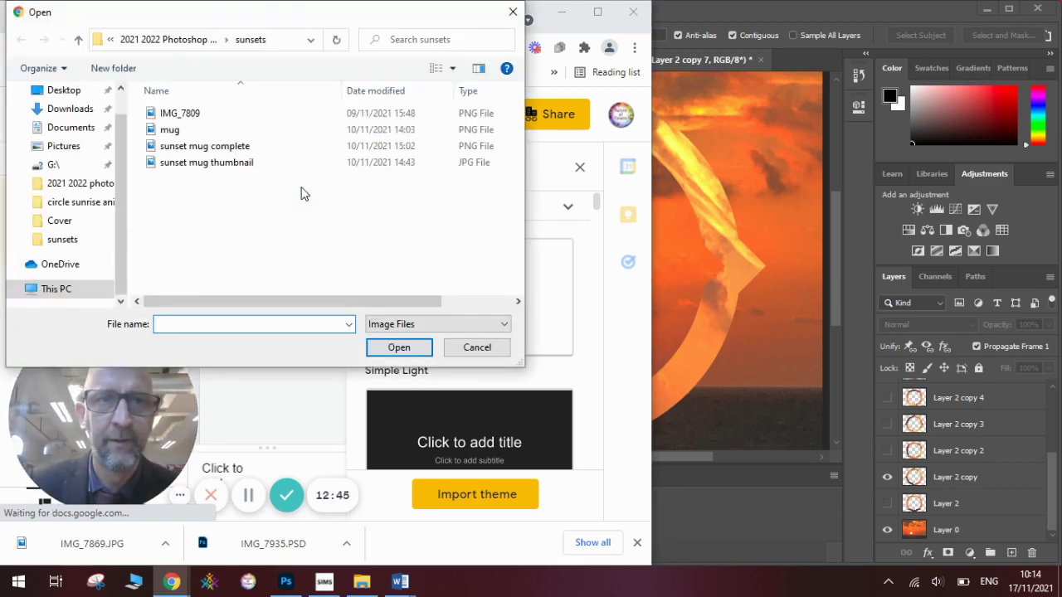
click(192, 46)
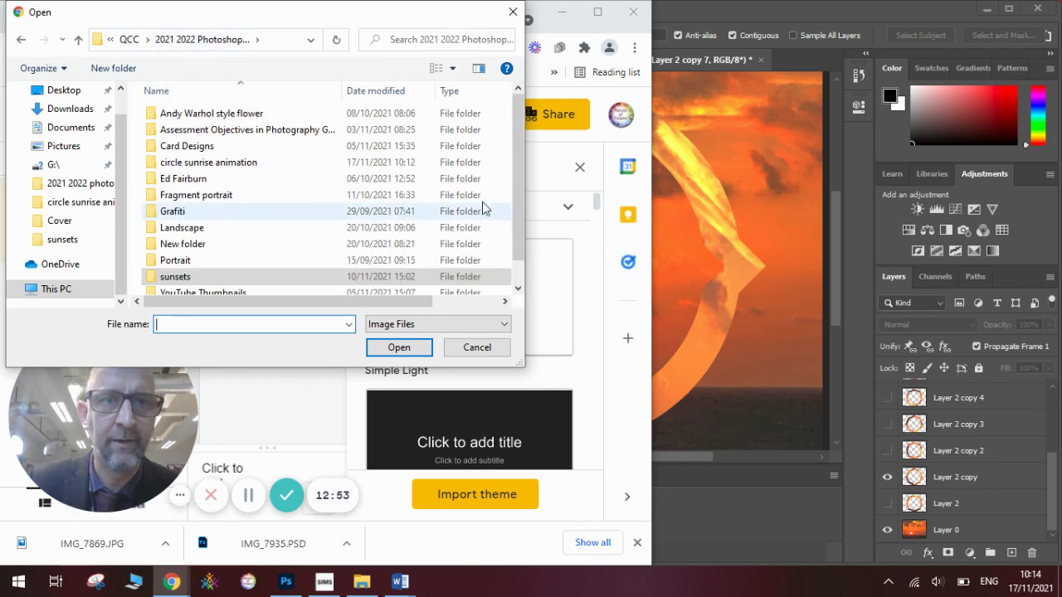
drag(511, 180, 513, 239)
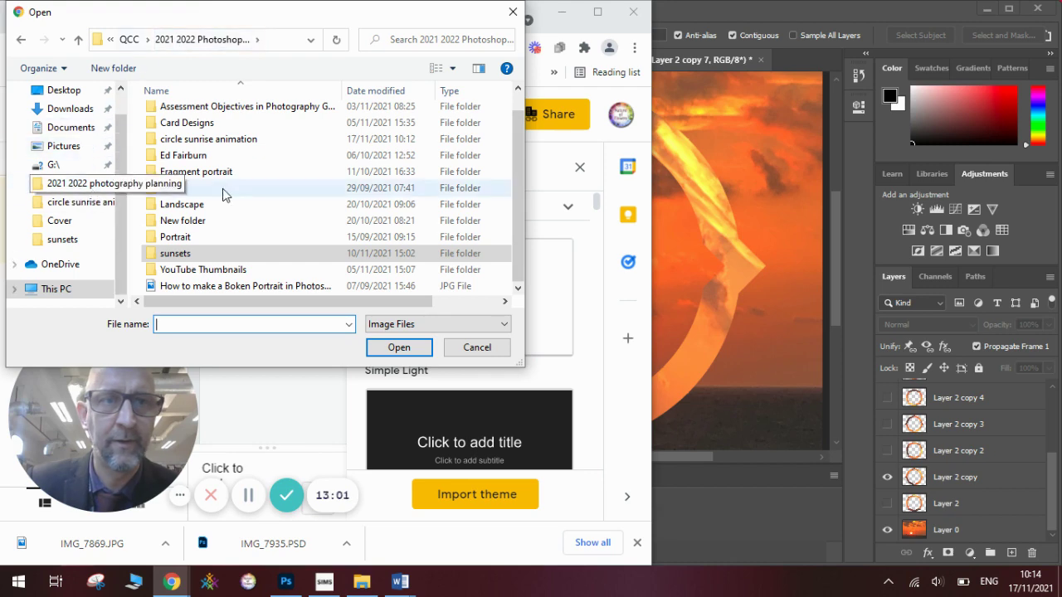
click(513, 11)
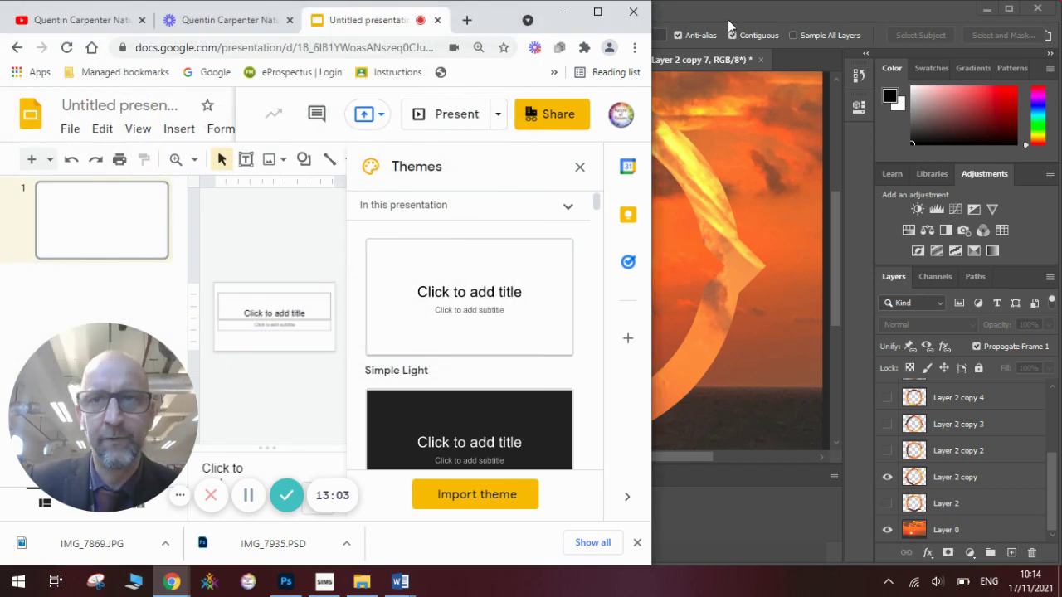
- Switch to Photoshop and start another Save for Web (Legacy) export of the circle sunrise 5 animation as a GIF
click(729, 26)
click(295, 11)
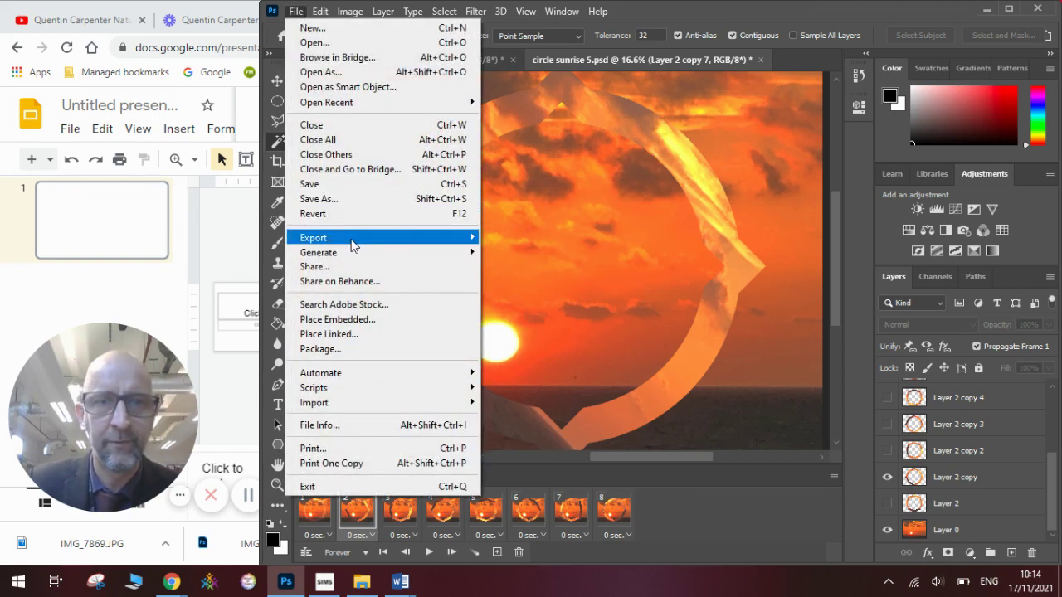
mouse_move(352, 246)
click(593, 297)
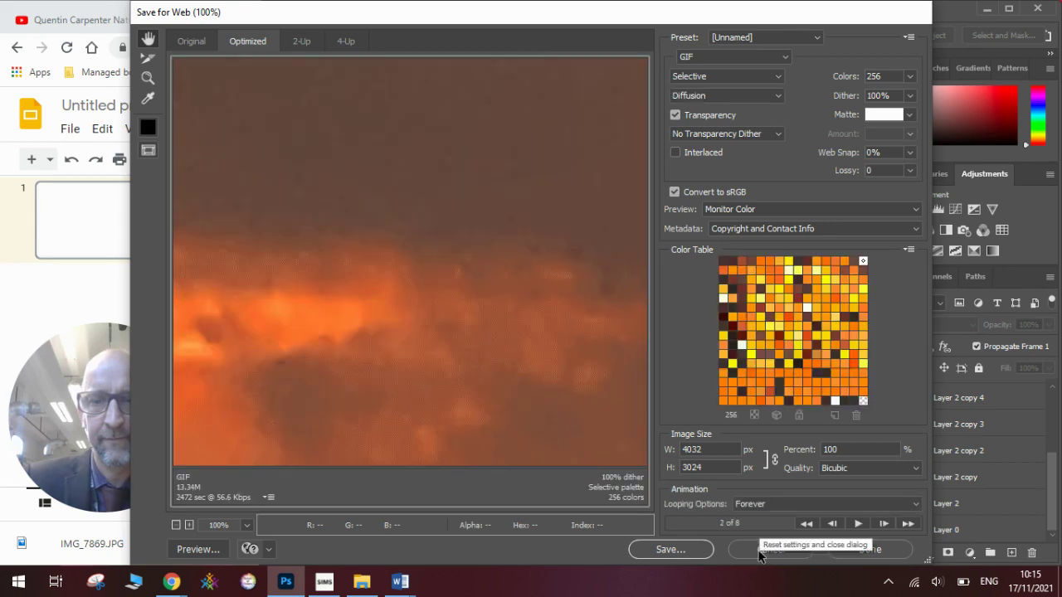
- Save the optimized animation as circle-sunrise-5 in HTML and Images format in the Pictures folder on this computer
click(671, 550)
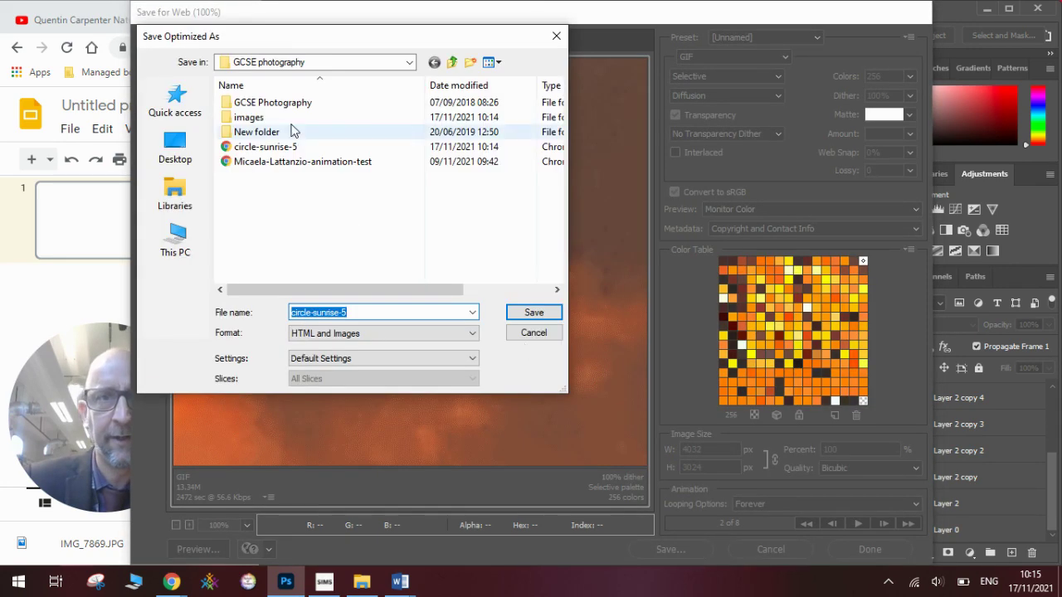
click(281, 64)
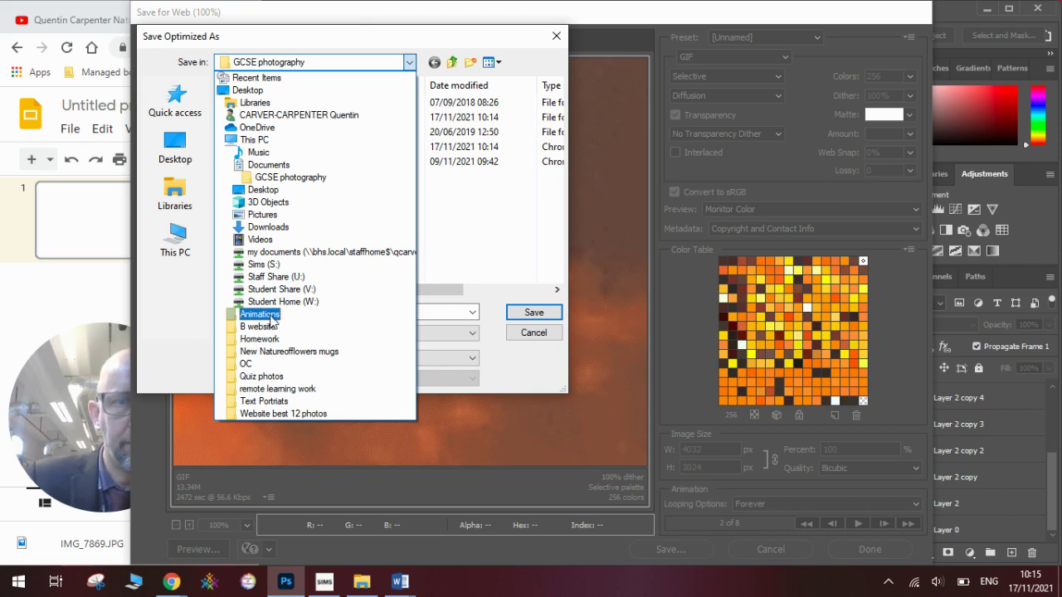
click(272, 141)
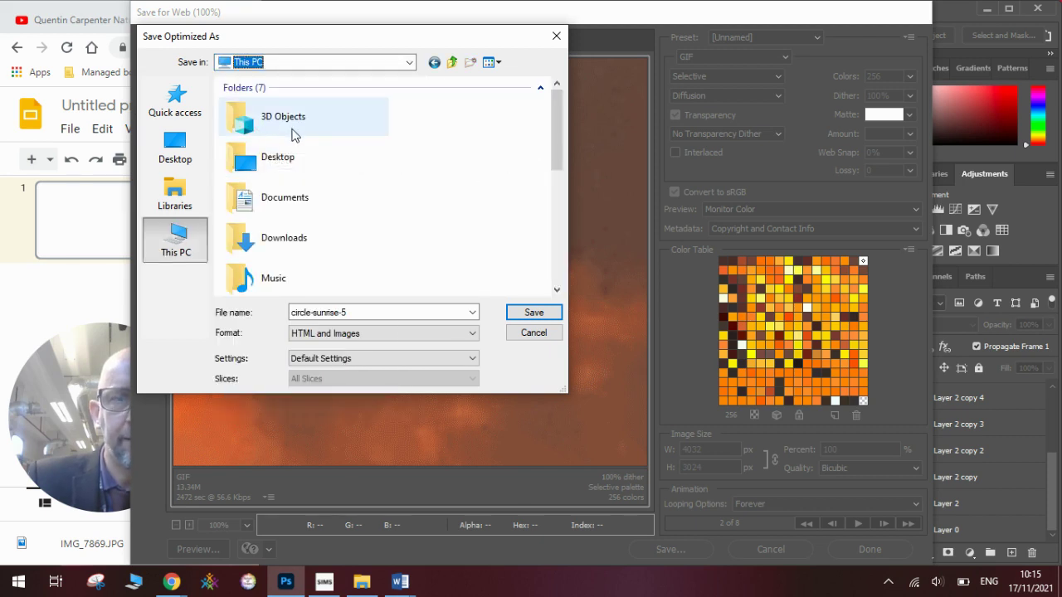
drag(561, 140, 553, 180)
click(300, 202)
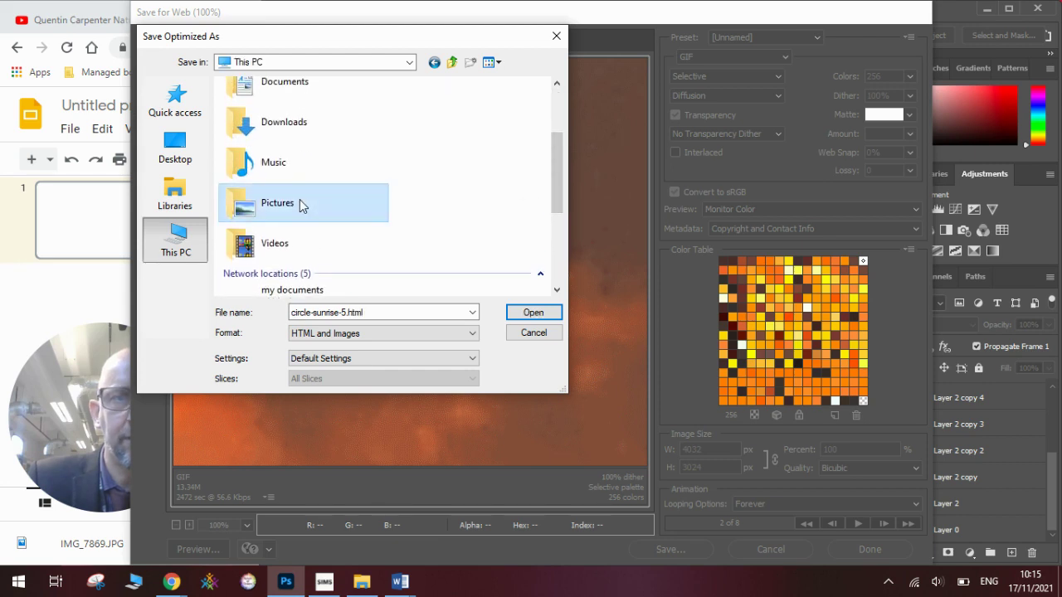
double_click(300, 203)
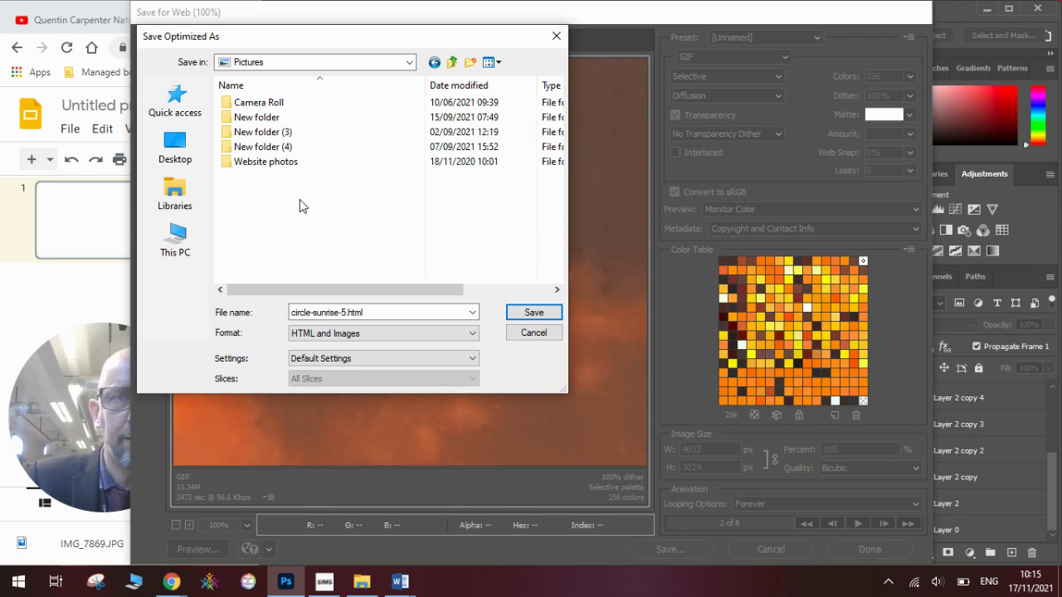
click(530, 312)
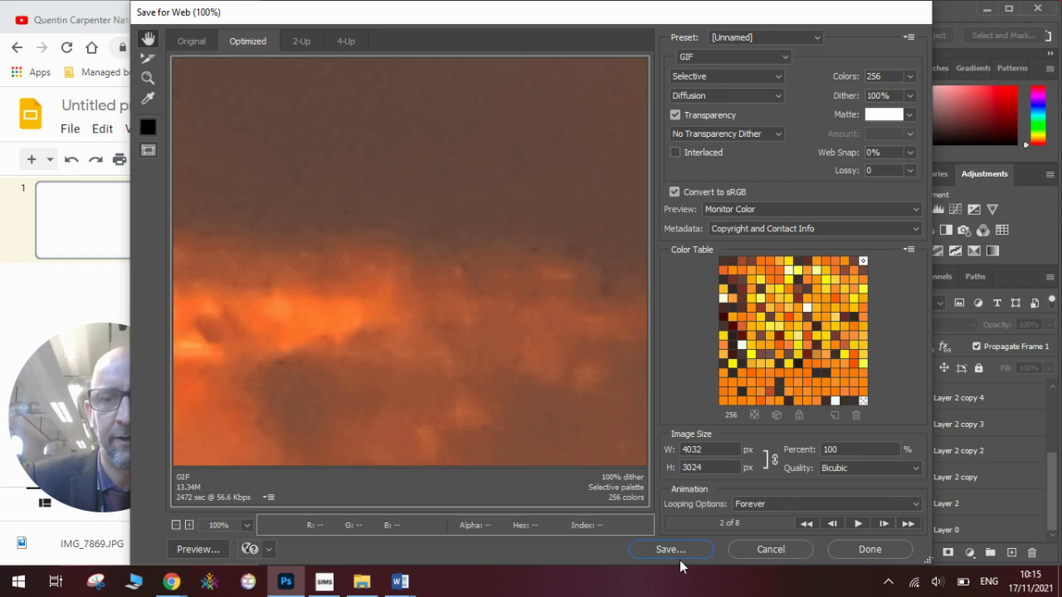
click(64, 282)
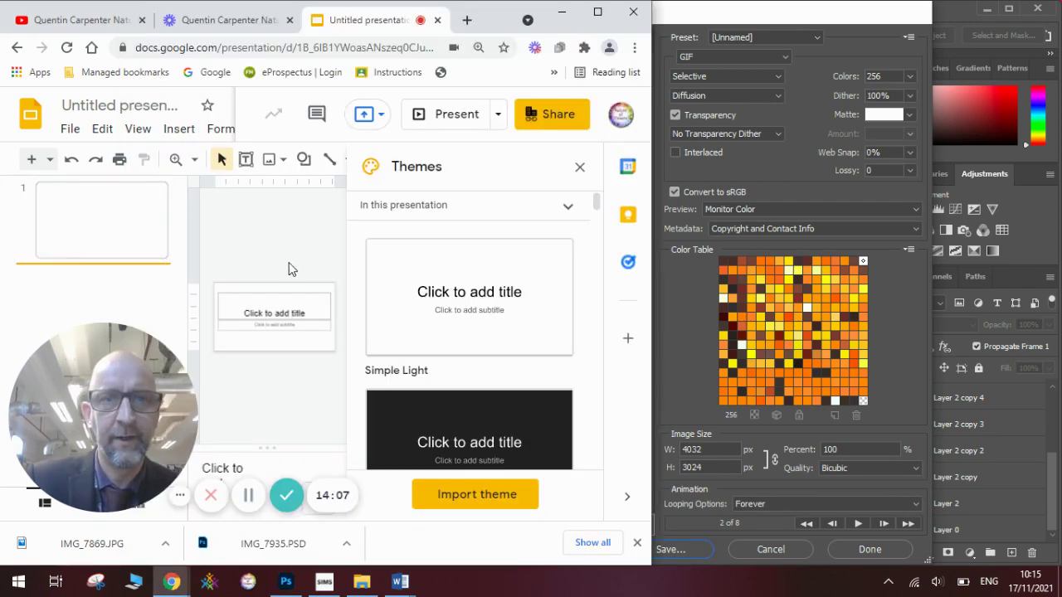
click(272, 160)
click(294, 189)
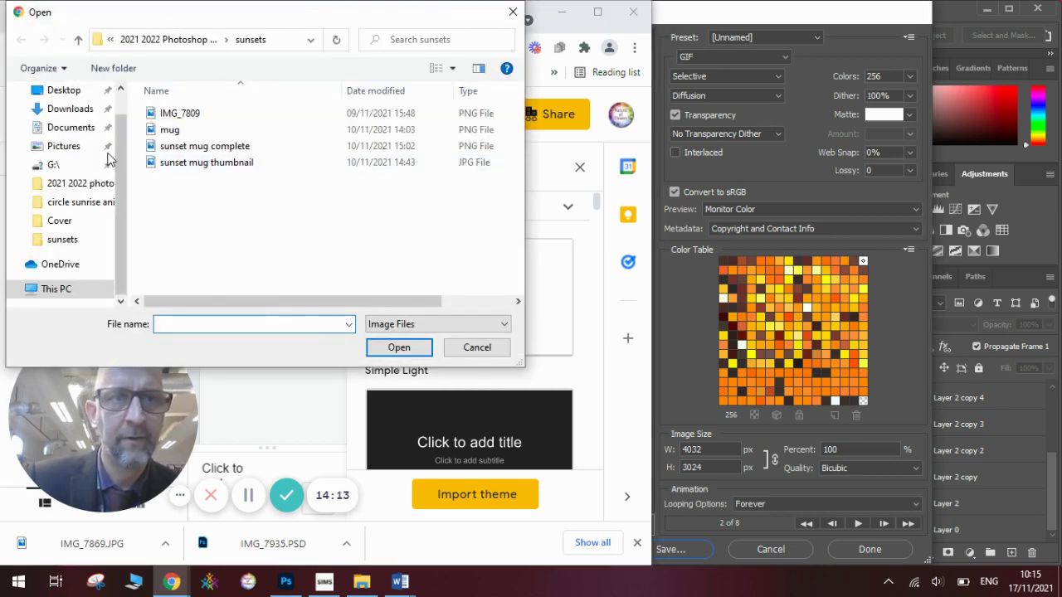
click(88, 150)
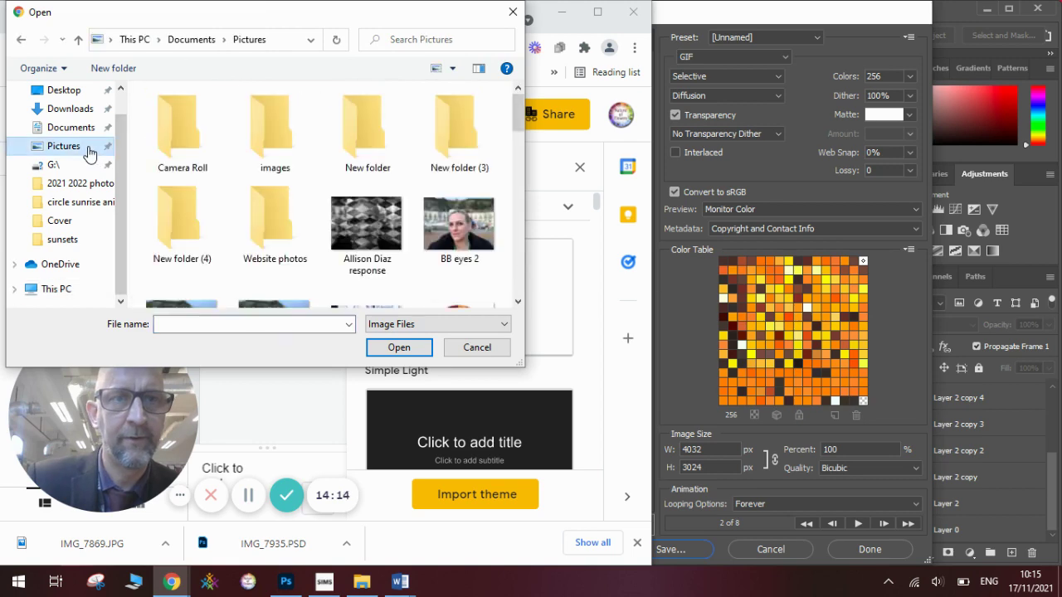
double_click(269, 145)
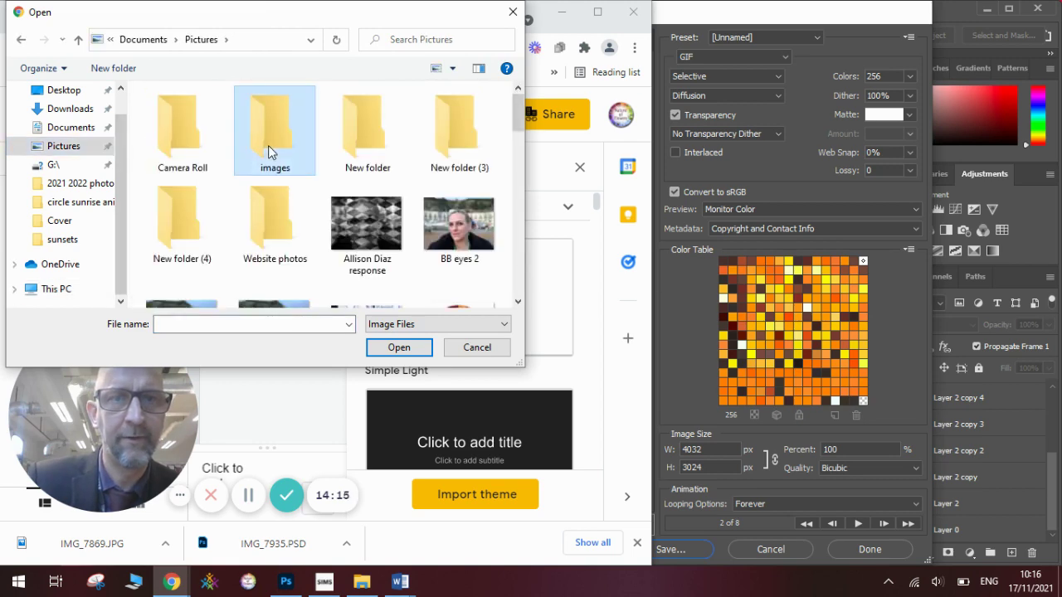
click(471, 347)
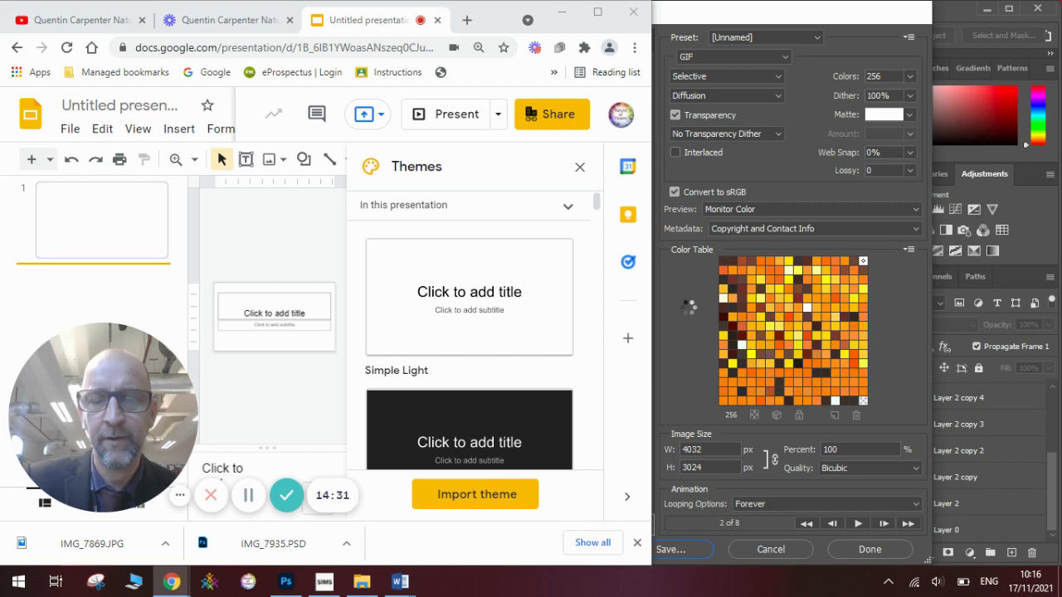
- Dismiss the Save for Web dialog in Photoshop and switch back to the Google Slides presentation in Chrome
click(771, 550)
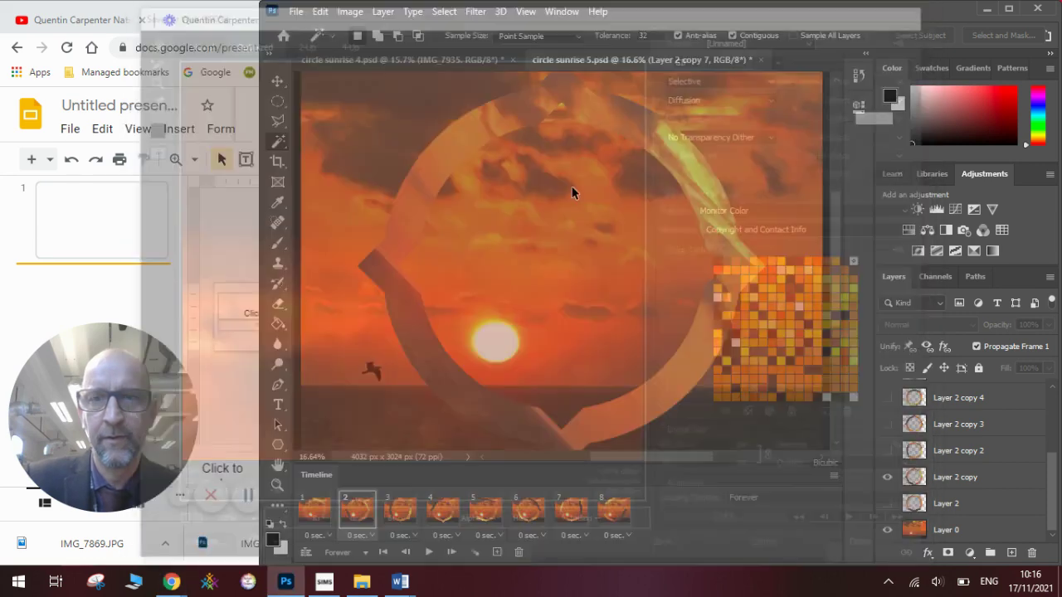
click(238, 227)
click(231, 220)
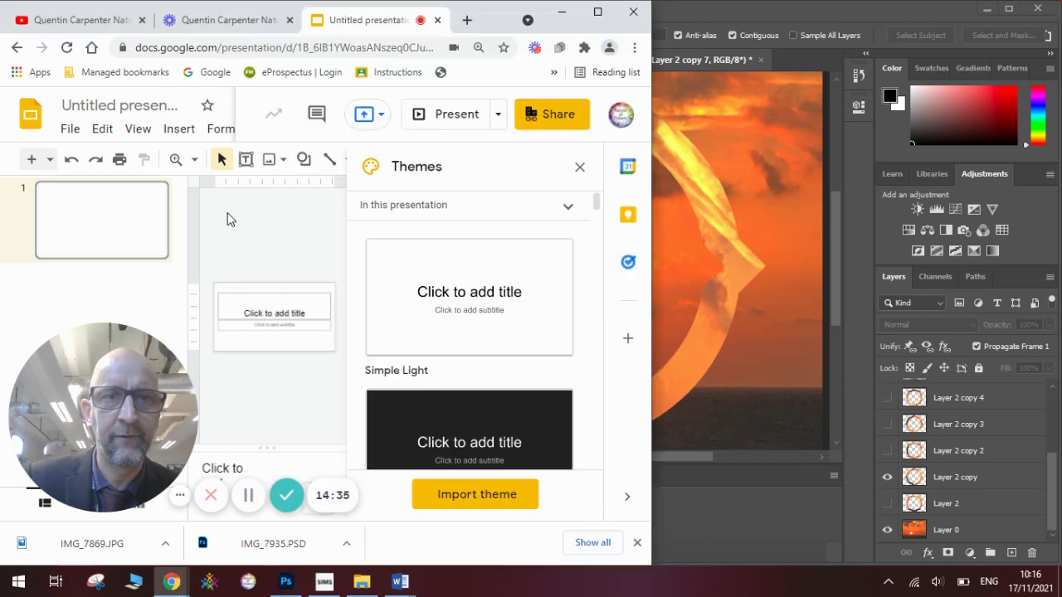
- Insert the circle-sunrise-5 GIF from the images folder in Pictures onto the slide and widen the browser window
click(272, 160)
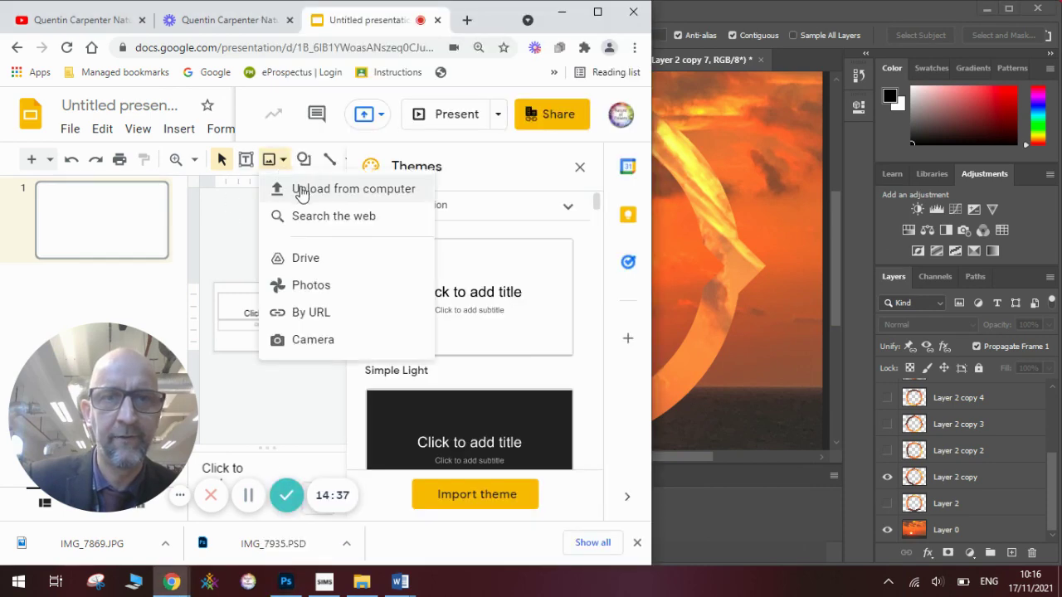
click(301, 191)
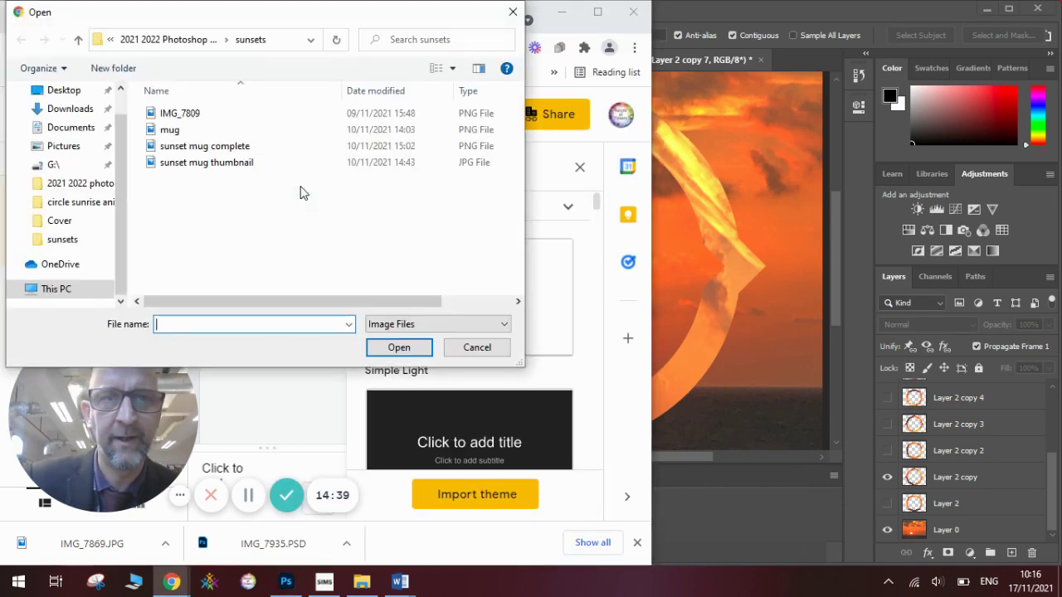
click(83, 146)
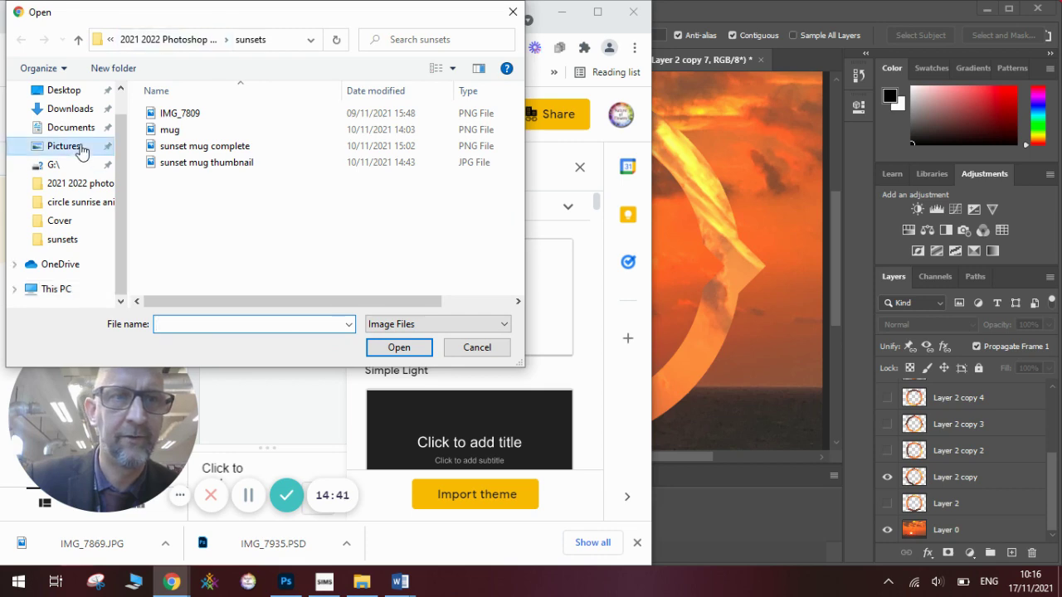
double_click(259, 112)
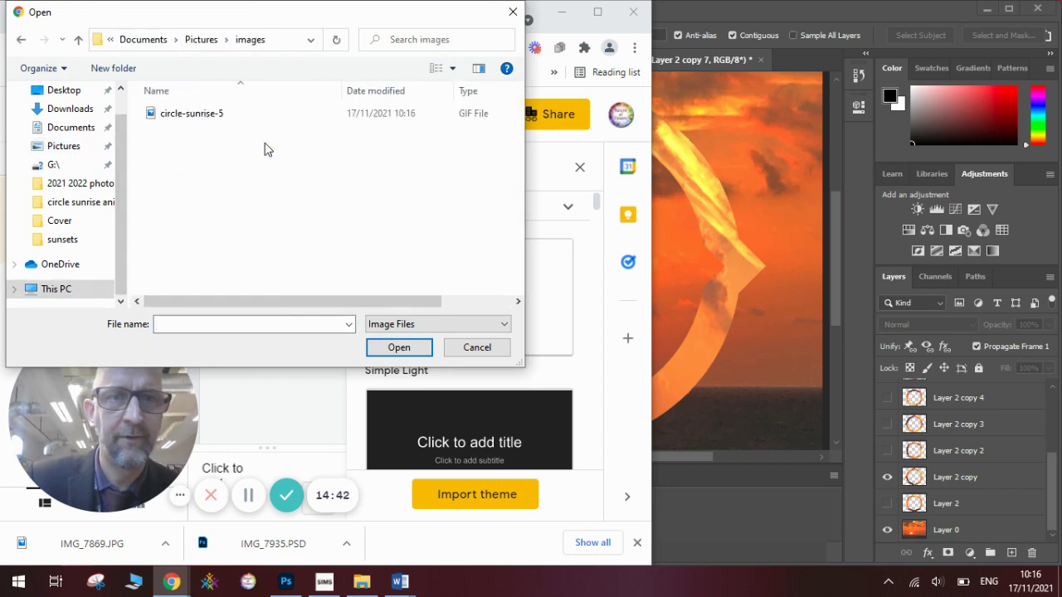
click(193, 114)
click(381, 348)
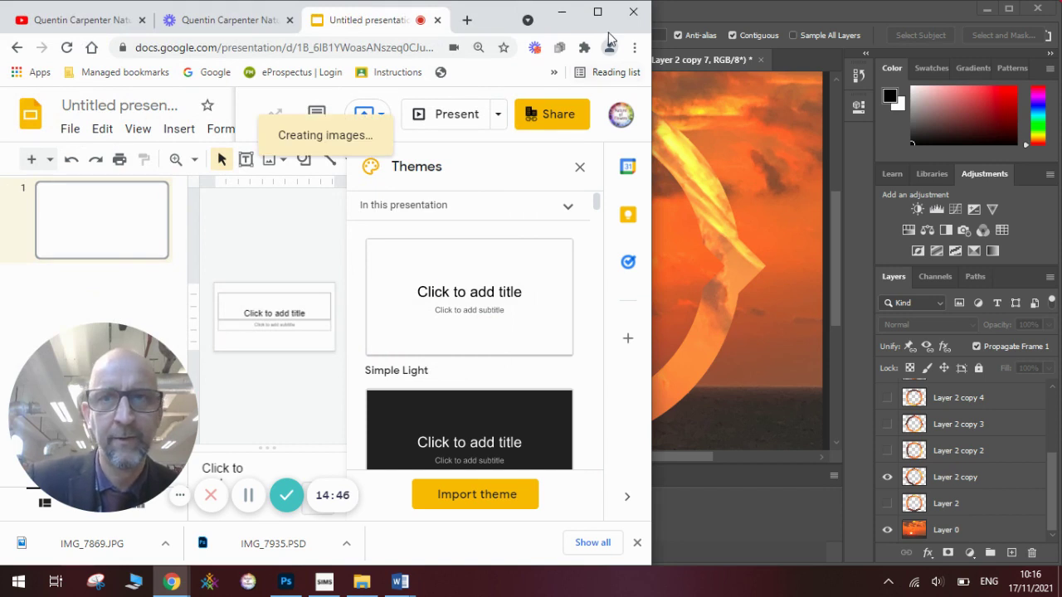
drag(657, 158, 1011, 193)
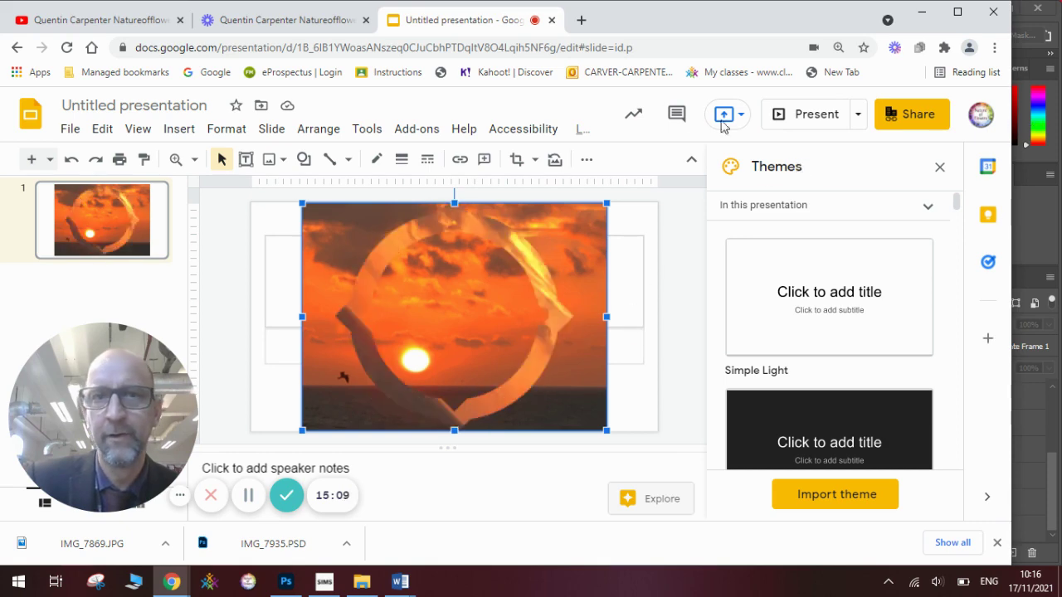
- Switch to the circle sunrise 4.psd document in Photoshop and play its frame animation
click(142, 22)
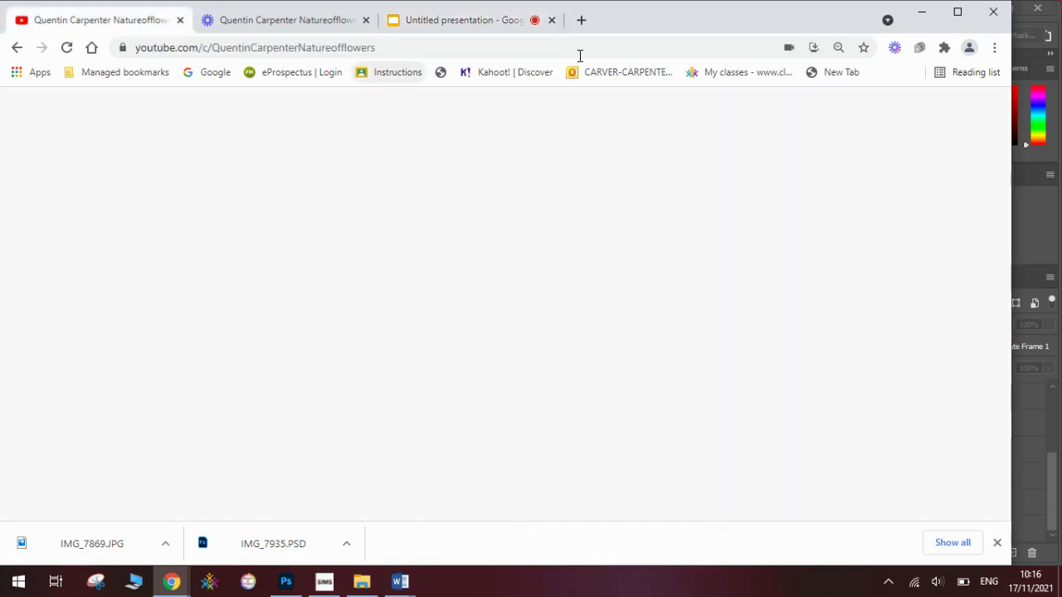
click(1022, 212)
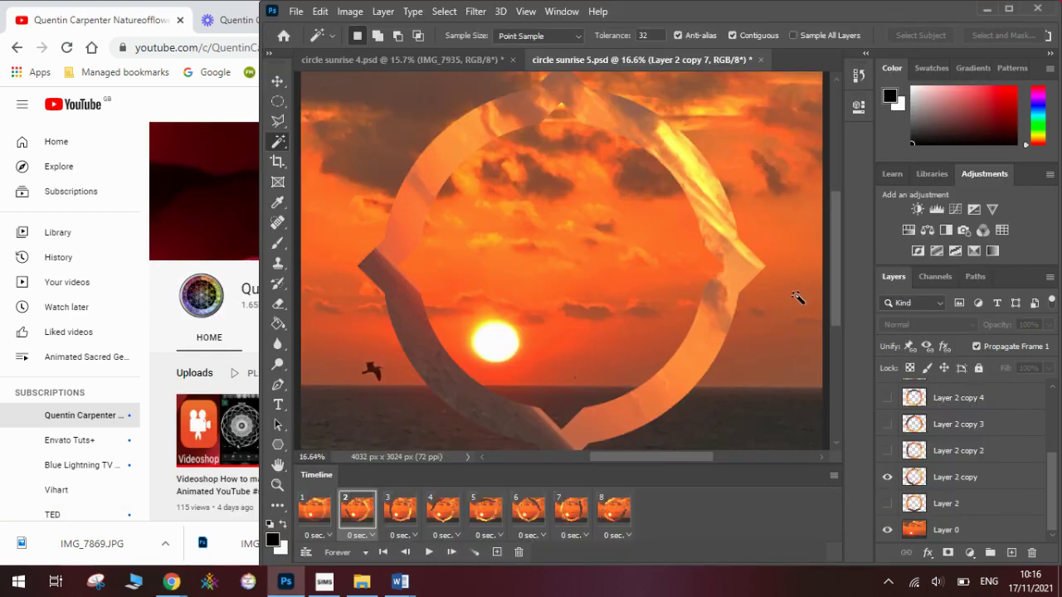
click(454, 66)
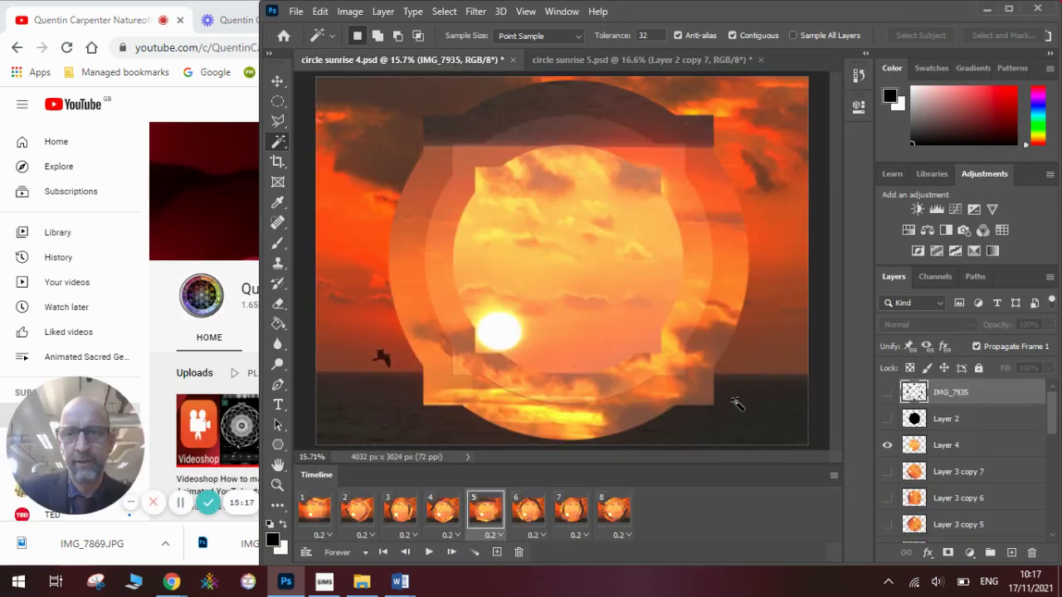
drag(1058, 415, 1052, 471)
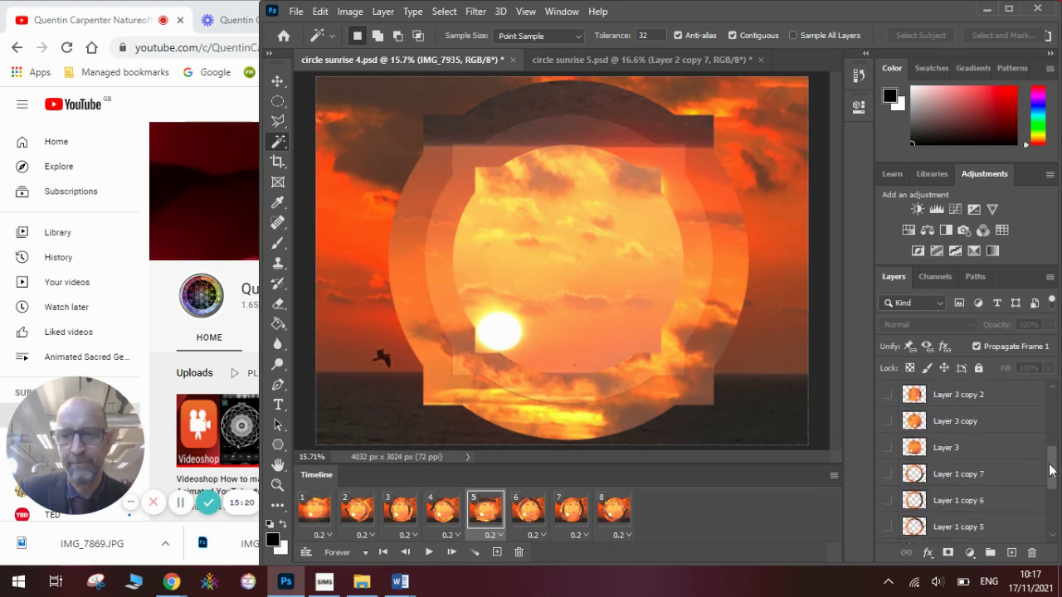
click(946, 451)
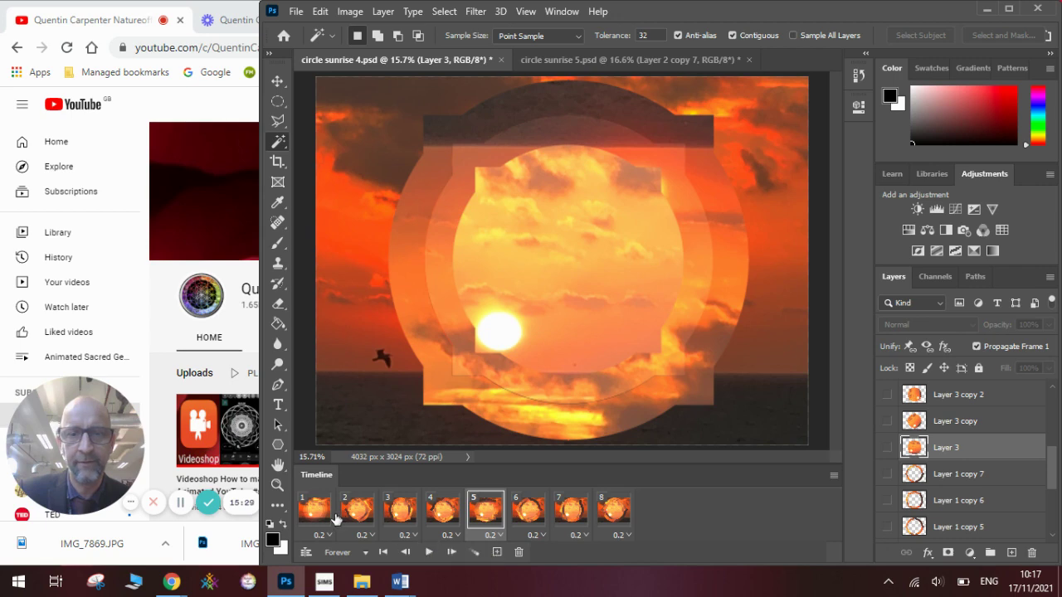
click(428, 553)
click(427, 554)
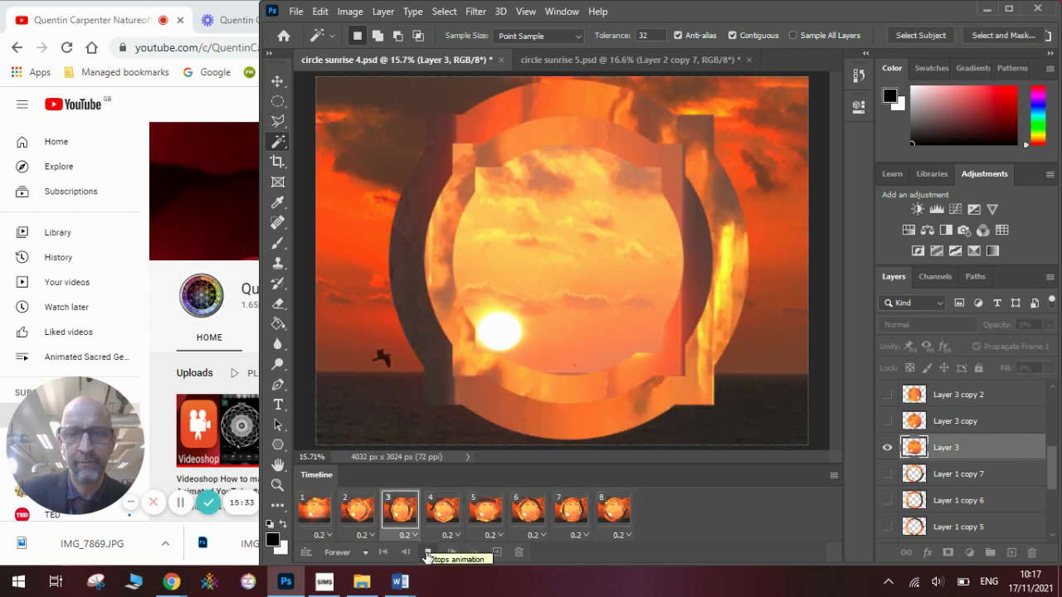
click(428, 554)
- Examine which Layer 1, Layer 3 and Layer 4 copies are visible in frames 1, 2 and 3 of circle sunrise 4
click(359, 519)
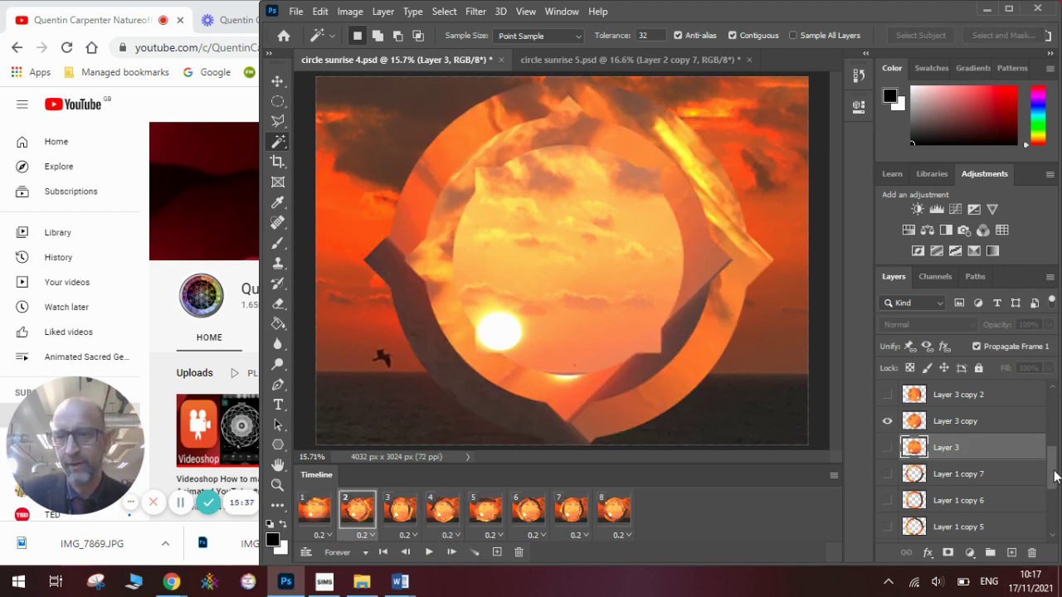
scroll(1056, 475, down, 5)
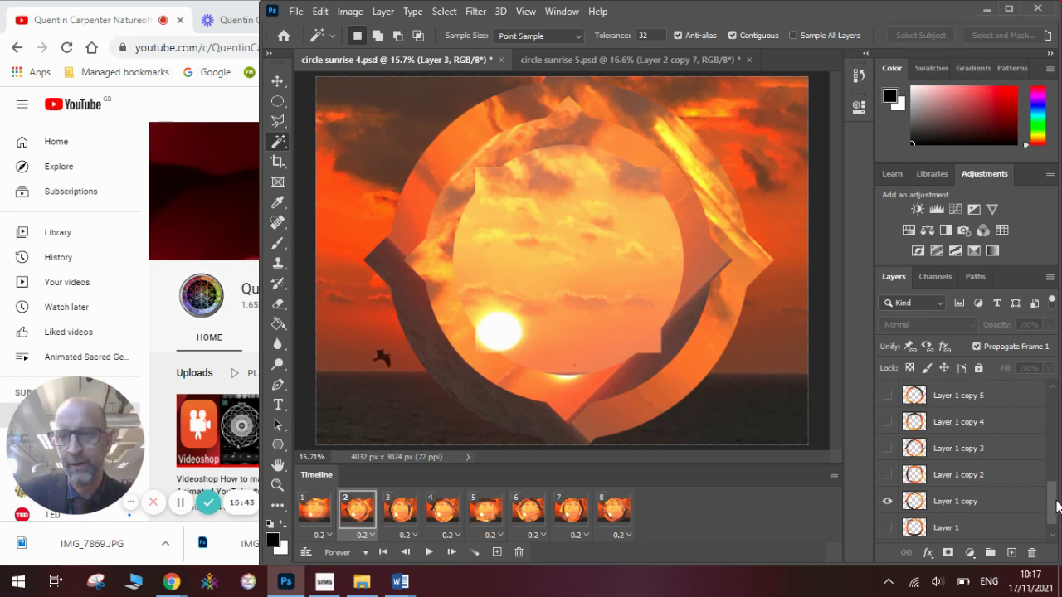
drag(1056, 504, 1052, 415)
click(959, 468)
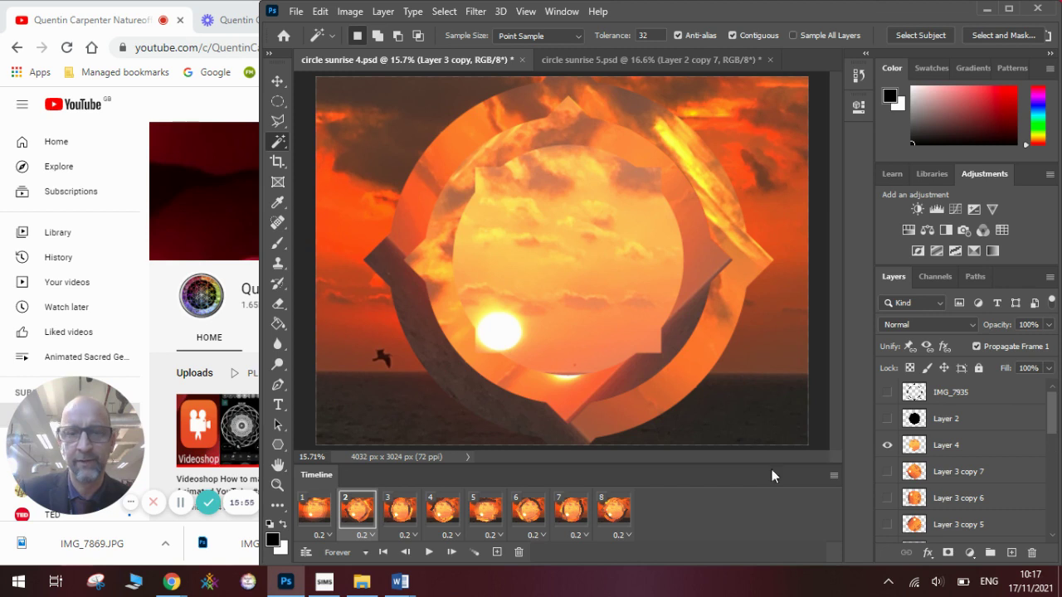
click(315, 517)
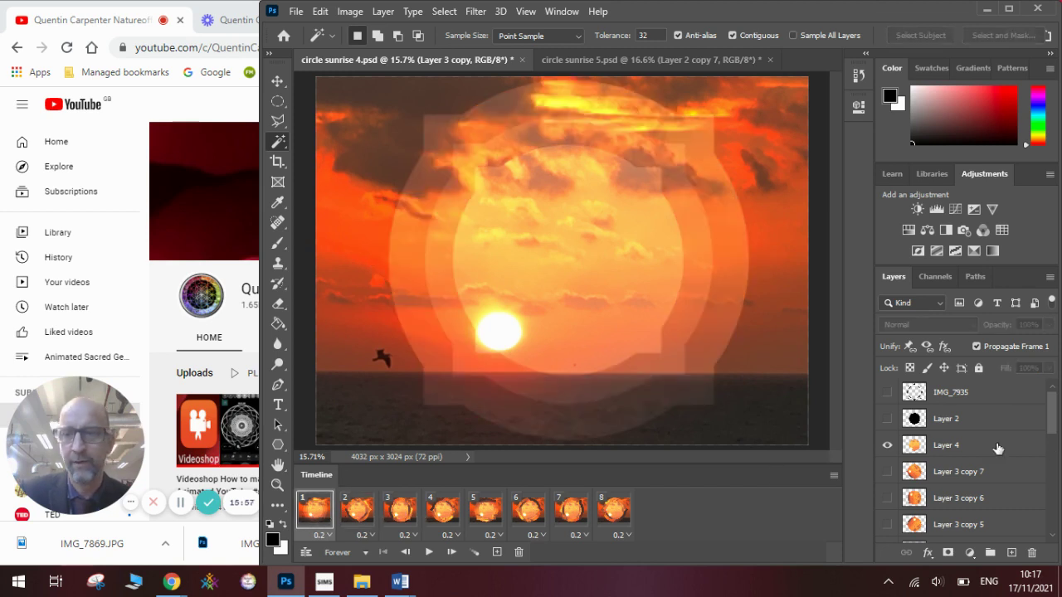
drag(1057, 418, 1052, 516)
click(355, 515)
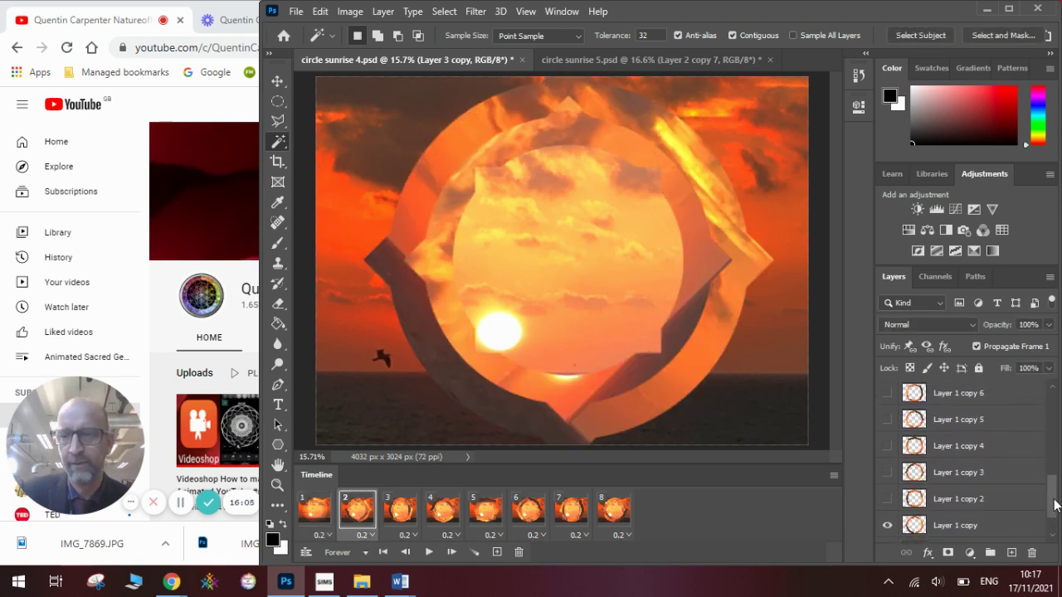
drag(1055, 518, 1056, 472)
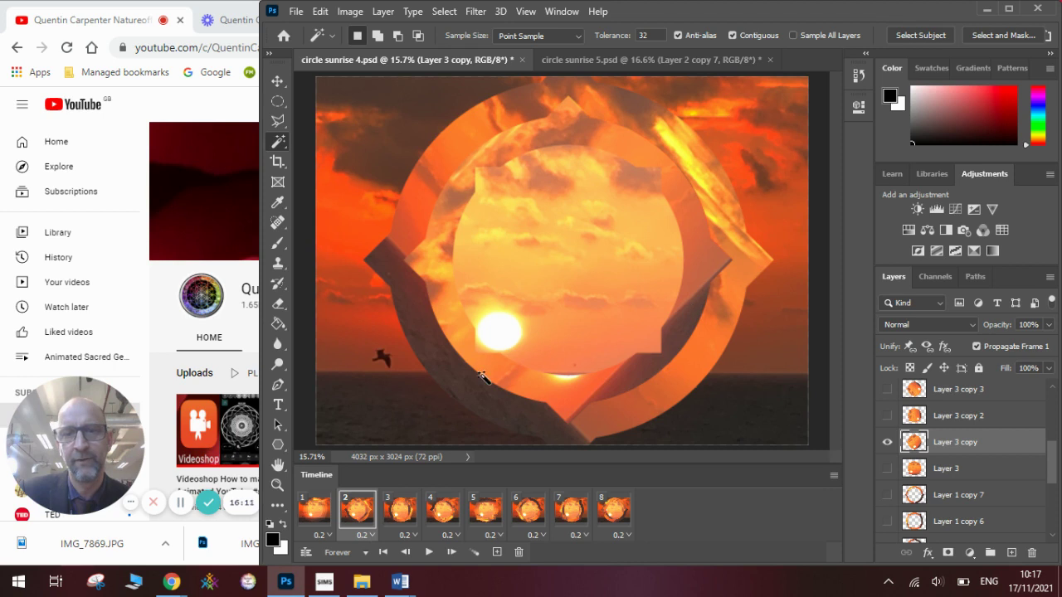
click(399, 512)
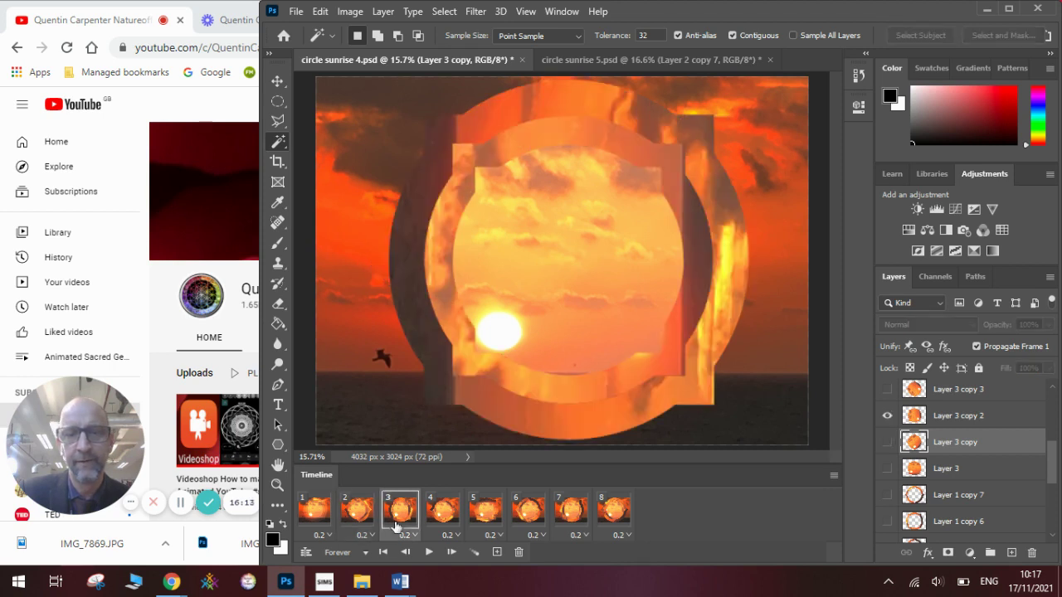
click(972, 424)
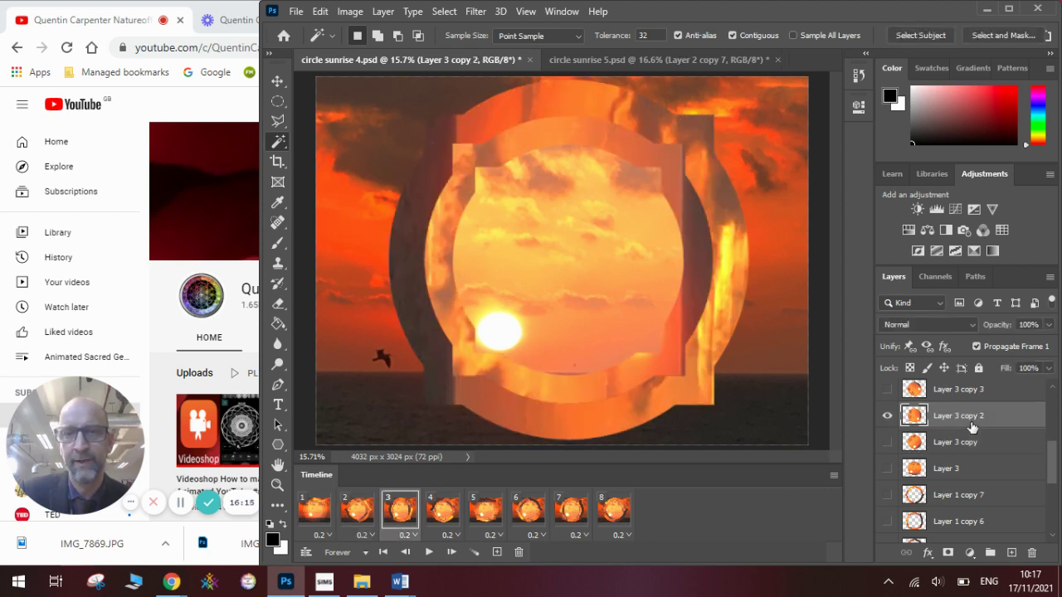
- Replay the circle sunrise 4 animation, stop it and switch to the YouTube channel page in a widened Chrome window
click(424, 554)
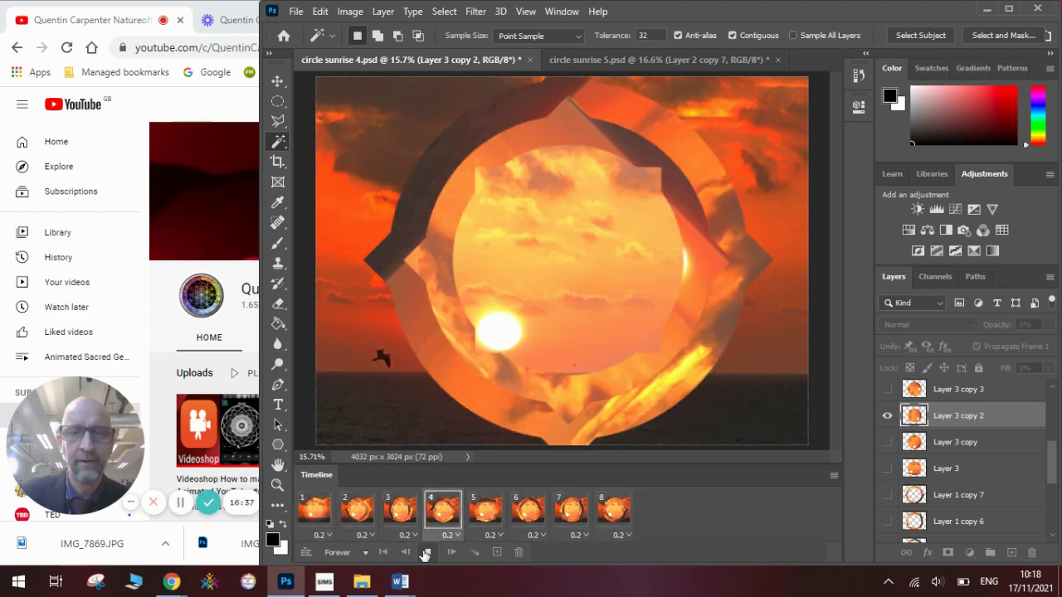
click(425, 553)
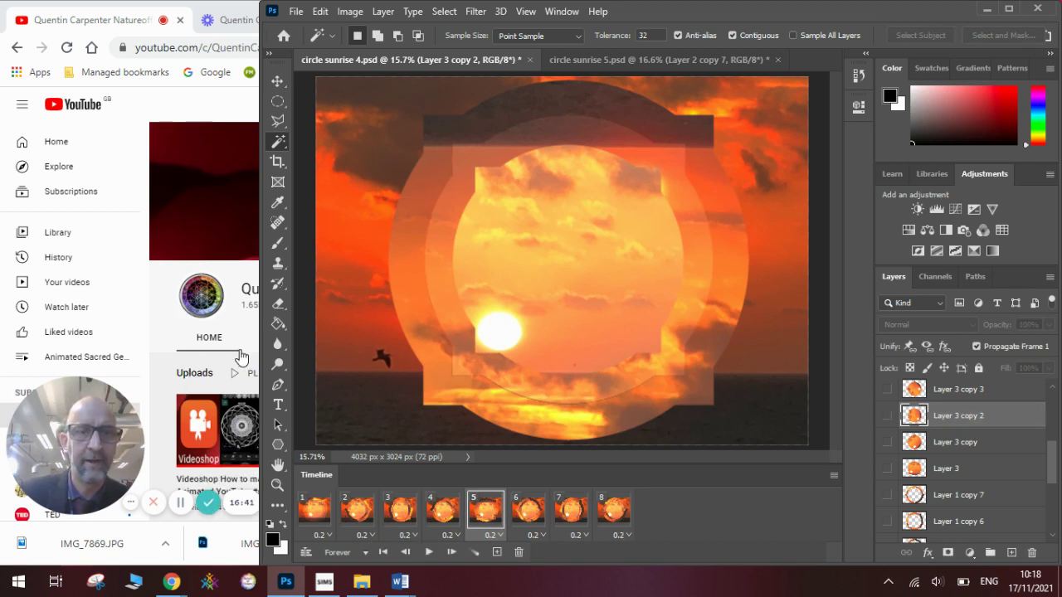
drag(258, 359, 732, 366)
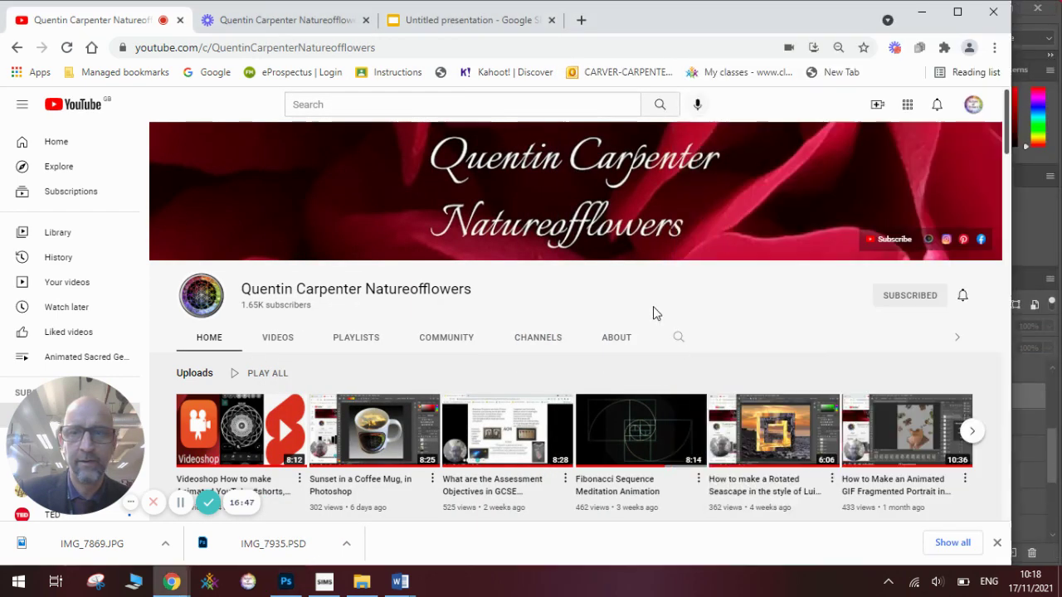